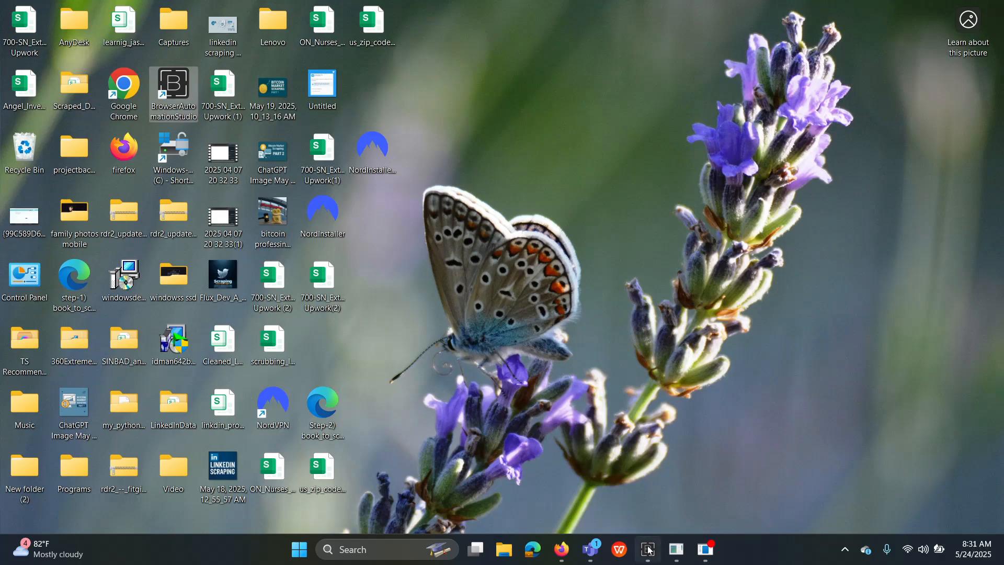
Bring up Browser Automation Studio with the 'http request linkdin.xml' project loaded.
{"action": "left_click", "coordinate": [649, 549]}
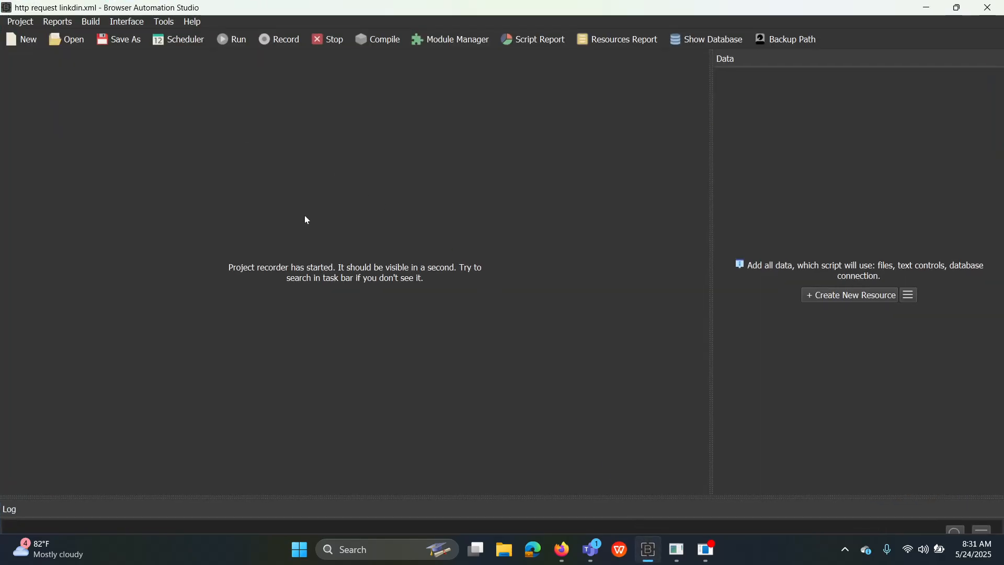
Add '_video' to the Write File output path, making it linkdin_project_json_video.csv.
{"action": "left_click", "coordinate": [706, 549]}
{"action": "left_click", "coordinate": [675, 547]}
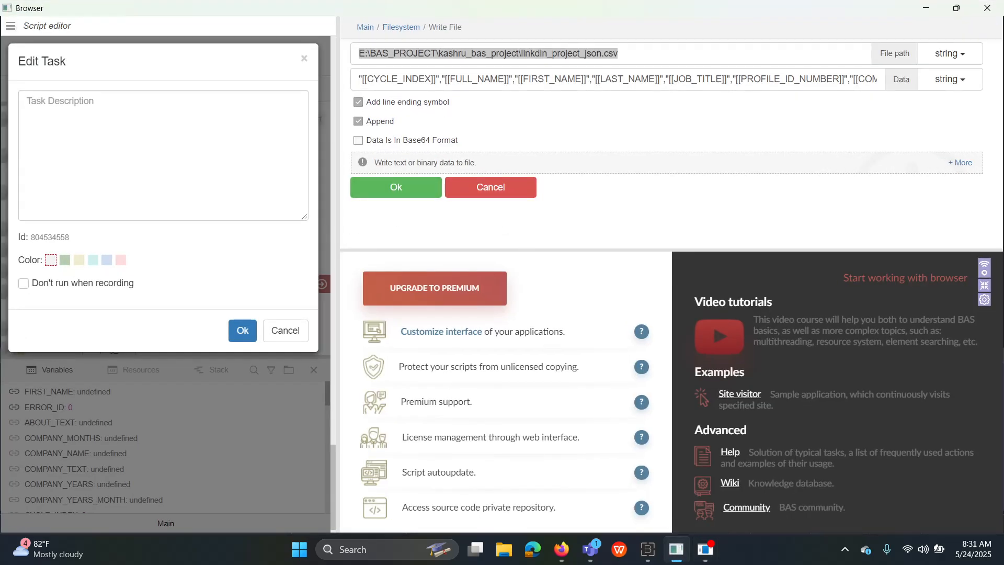
{"action": "left_click", "coordinate": [627, 53]}
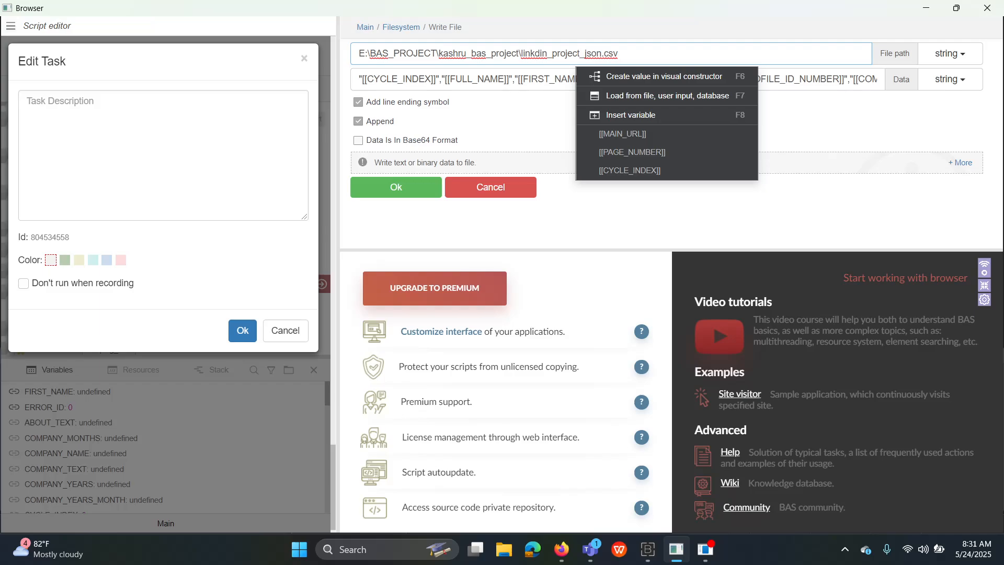
{"action": "type", "text": "_video"}
{"action": "left_click", "coordinate": [396, 187]}
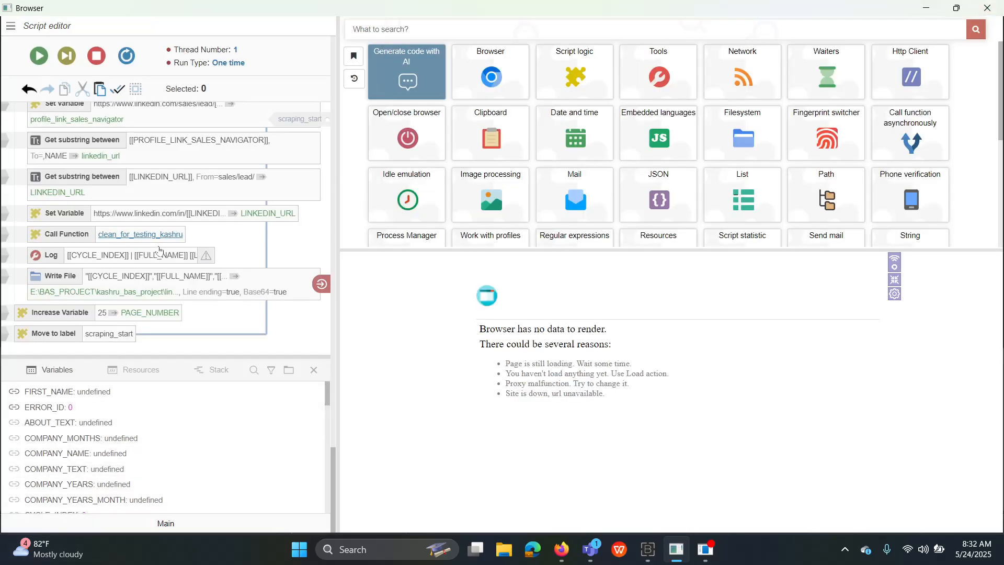
{"action": "scroll", "coordinate": [159, 250], "scroll_direction": "up", "scroll_amount": 5}
{"action": "scroll", "coordinate": [159, 250], "scroll_direction": "up", "scroll_amount": 10}
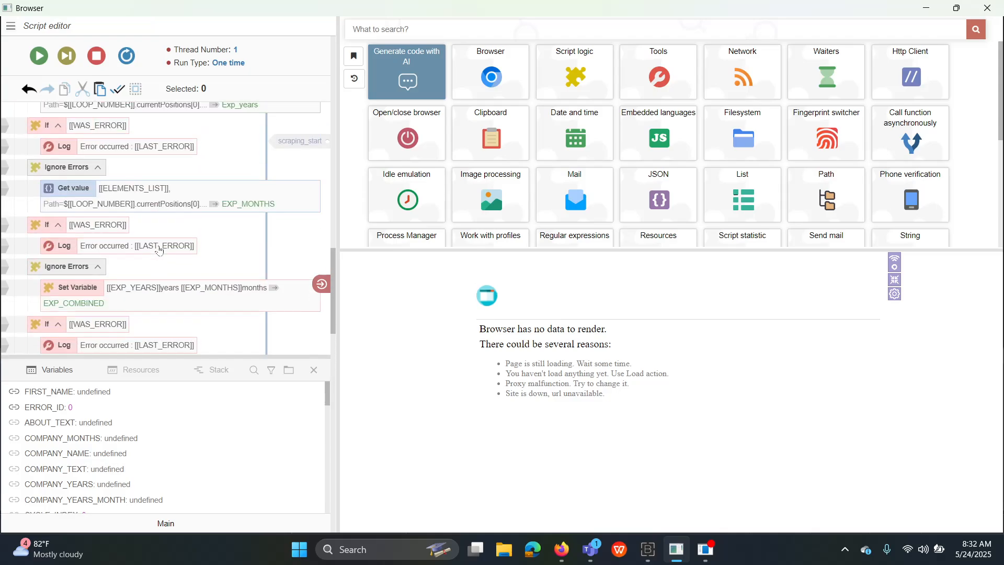
{"action": "scroll", "coordinate": [160, 250], "scroll_direction": "up", "scroll_amount": 15}
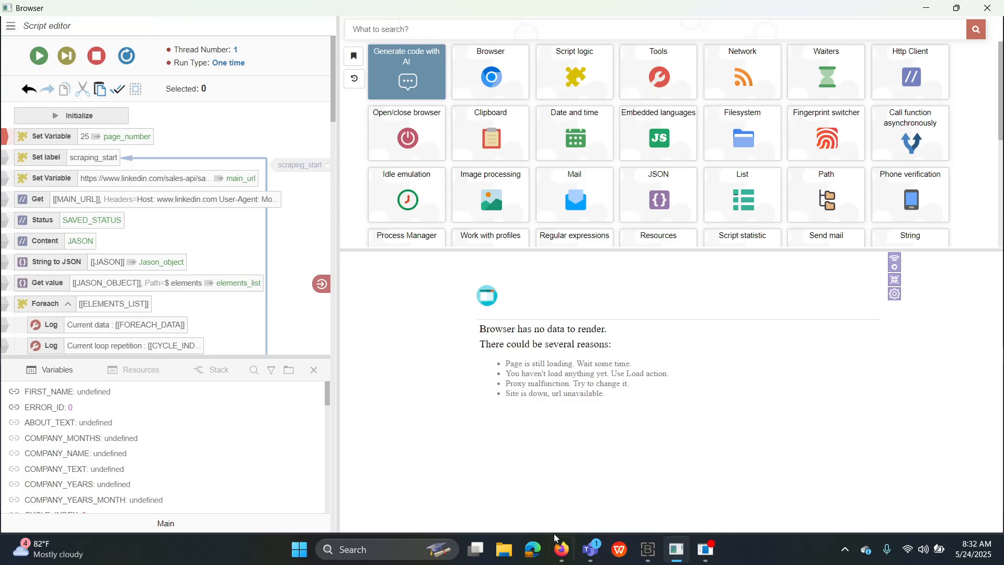
Bring the LinkedIn Firefox window forward and open Sales Navigator in a new tab.
{"action": "mouse_move", "coordinate": [557, 552]}
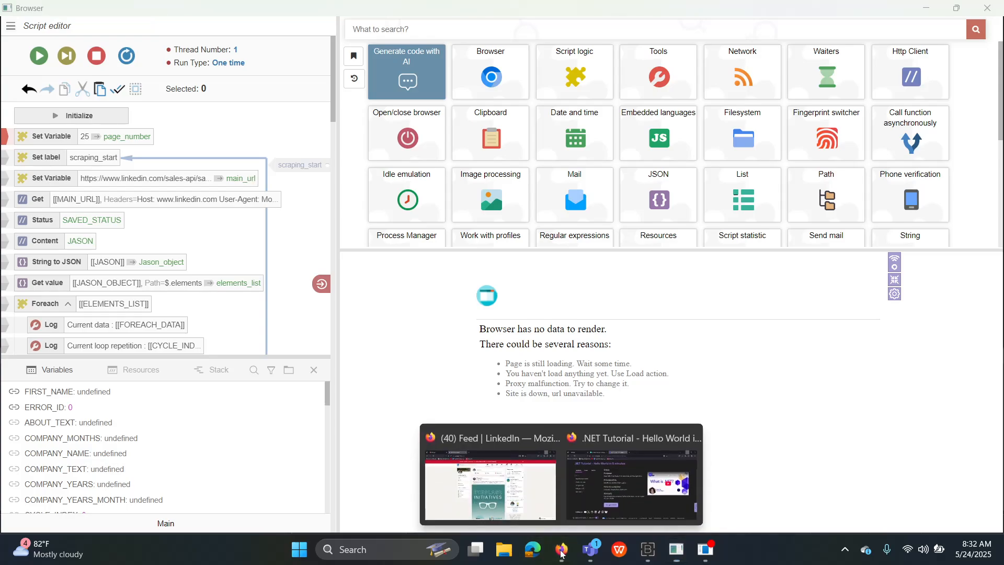
{"action": "mouse_move", "coordinate": [616, 505]}
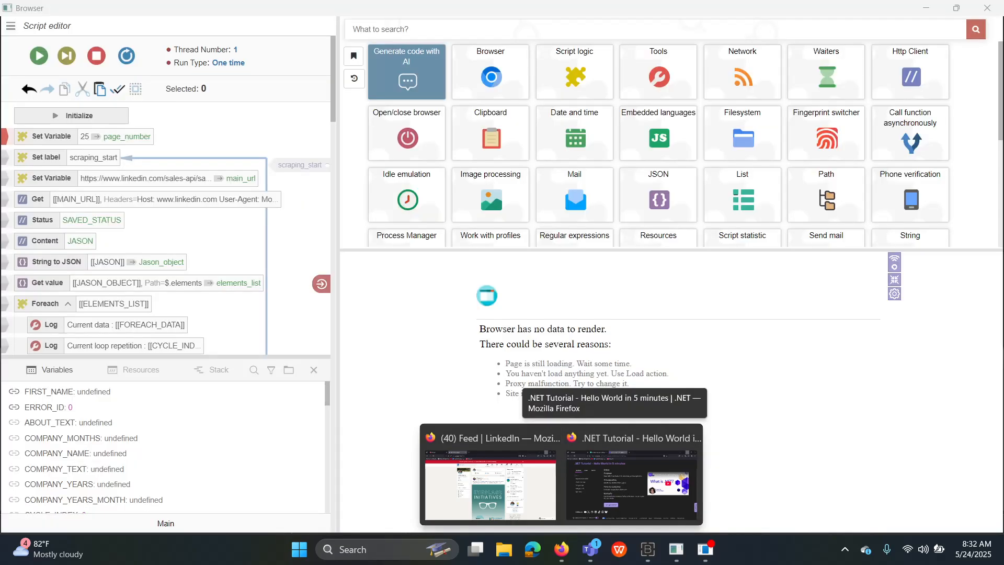
{"action": "left_click", "coordinate": [539, 484]}
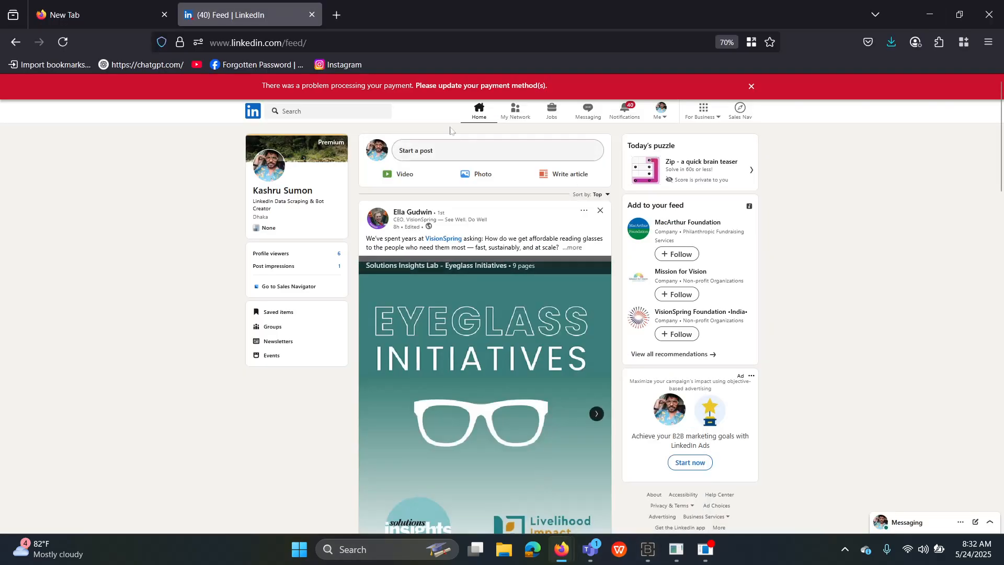
{"action": "left_click", "coordinate": [740, 110]}
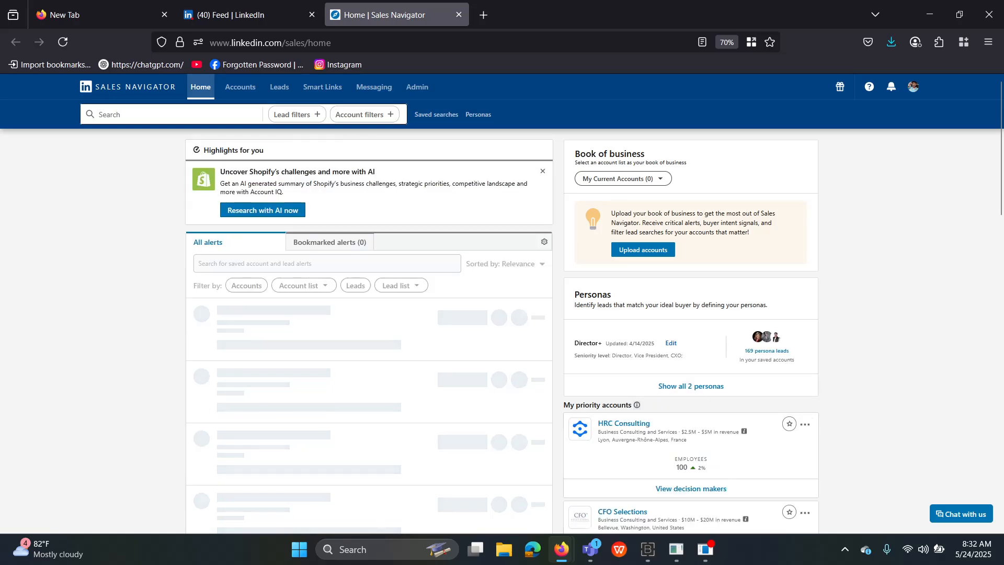
Run a Sales Navigator lead search for the keyword 'hr'.
{"action": "left_click", "coordinate": [166, 114]}
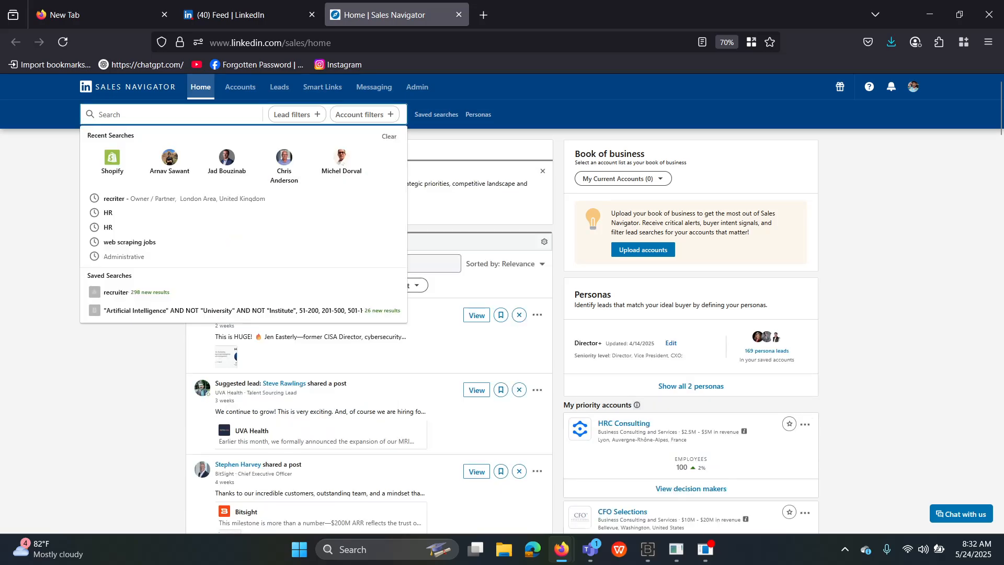
{"action": "type", "text": "hr"}
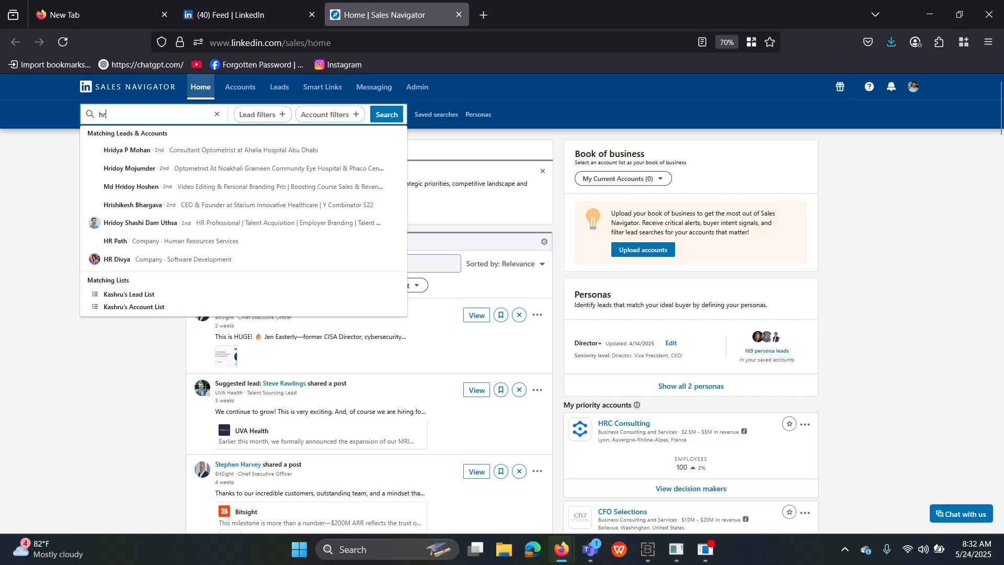
{"action": "key", "text": "Return"}
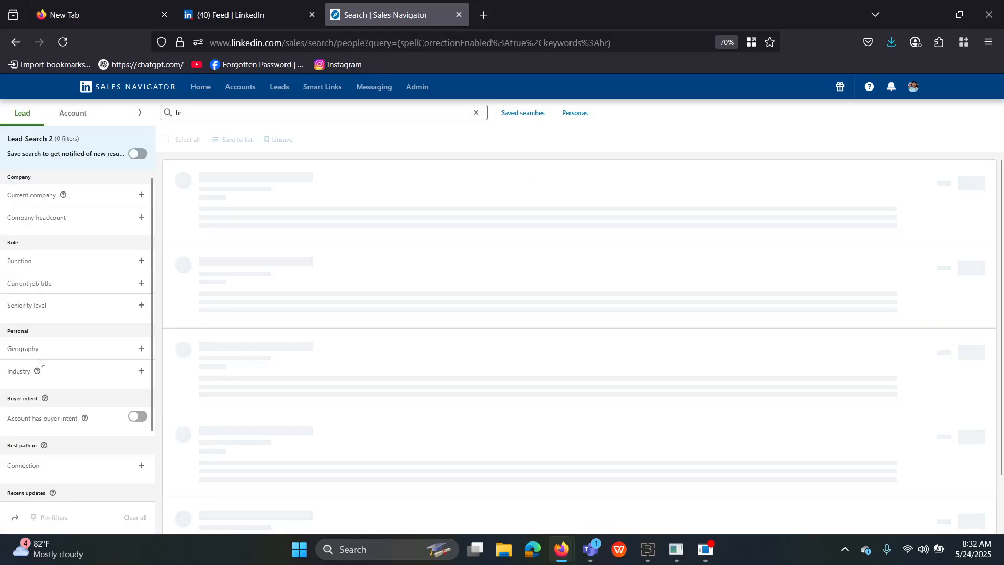
{"action": "scroll", "coordinate": [142, 331], "scroll_direction": "down", "scroll_amount": 2}
Include United Kingdom in the Geography filter of the hr lead search.
{"action": "scroll", "coordinate": [143, 332], "scroll_direction": "up", "scroll_amount": 2}
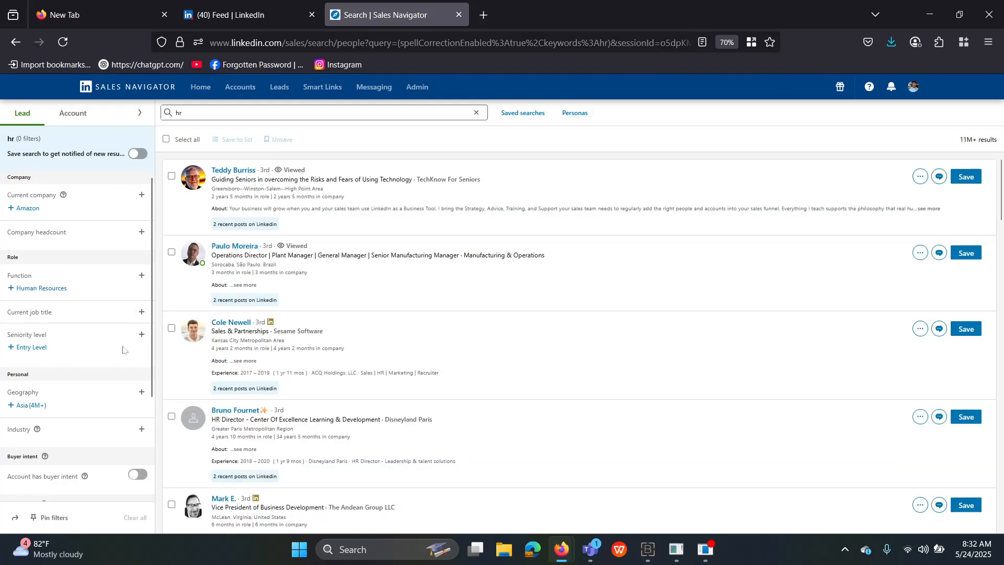
{"action": "left_click", "coordinate": [141, 392]}
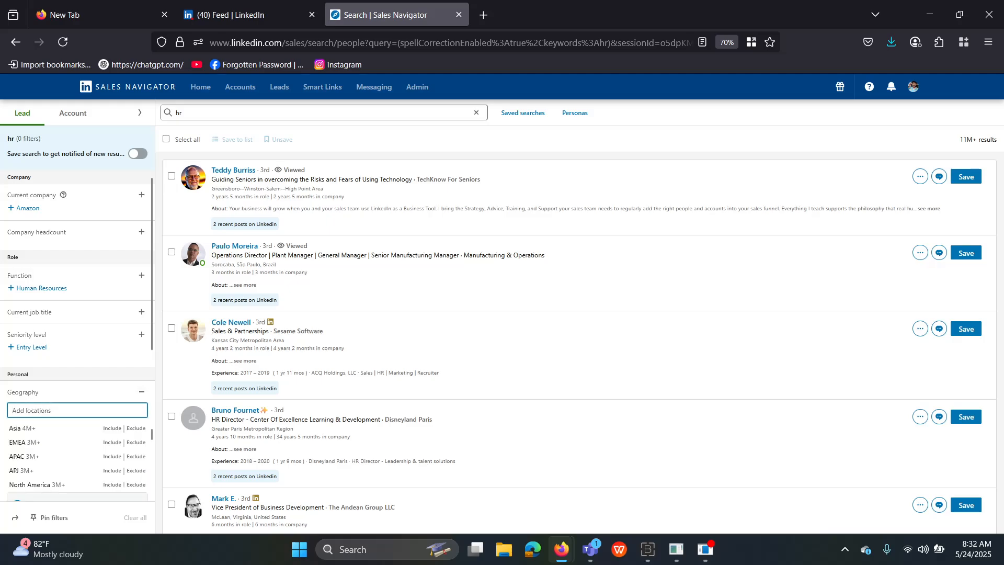
{"action": "type", "text": "u"}
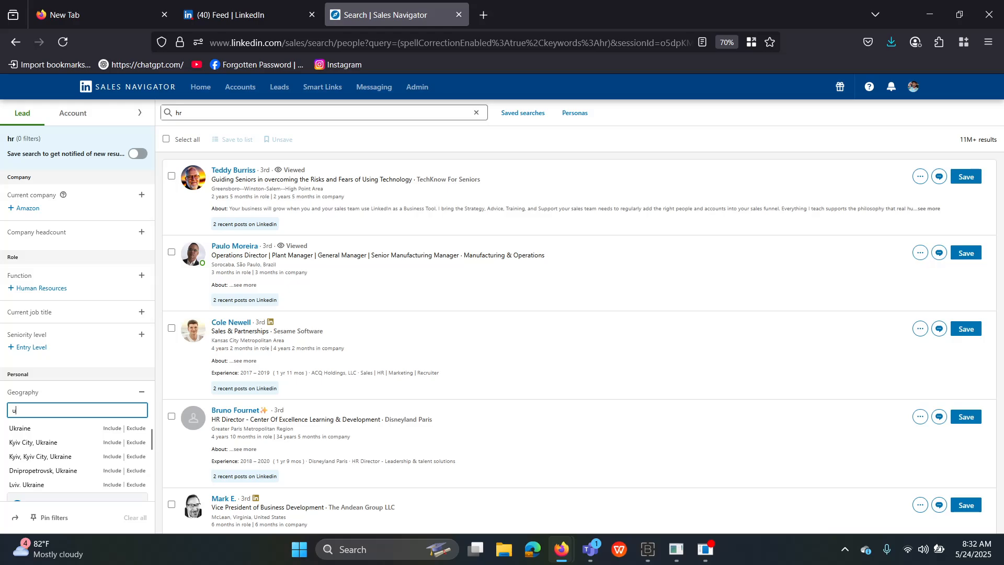
{"action": "type", "text": "nited"}
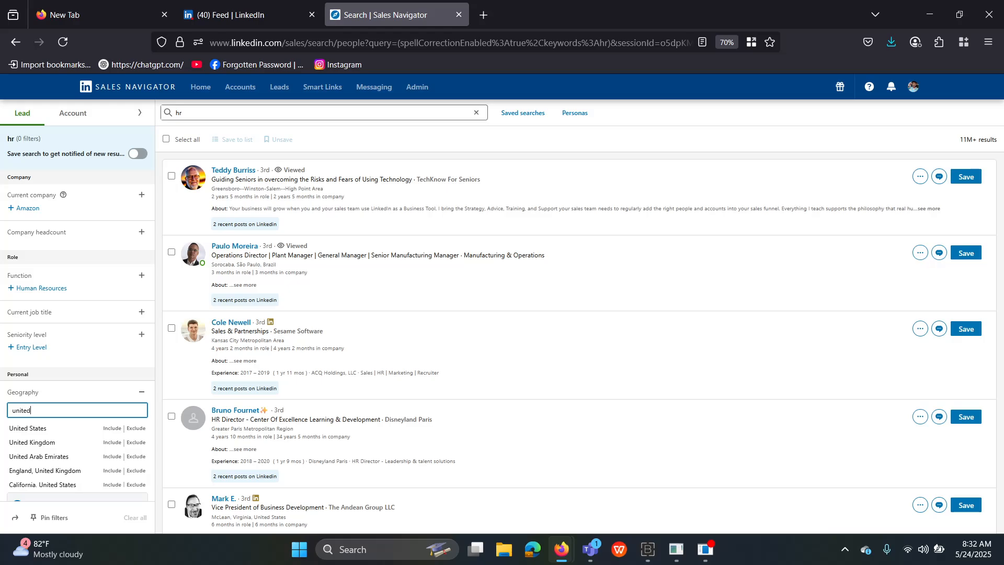
{"action": "left_click", "coordinate": [60, 445]}
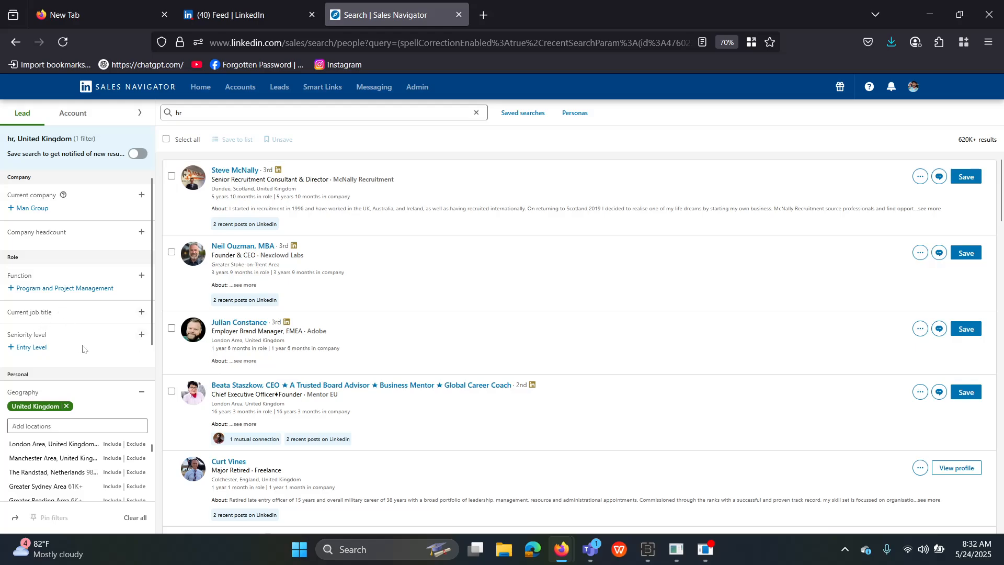
Filter leads to Experienced Manager seniority, dropping the briefly added Owner / Partner level.
{"action": "left_click", "coordinate": [142, 335]}
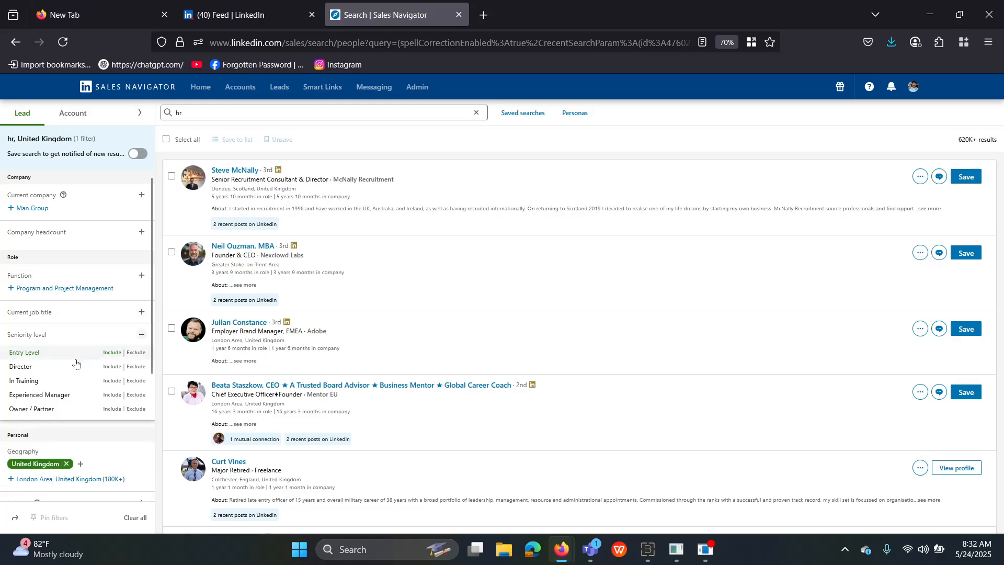
{"action": "left_click", "coordinate": [46, 410]}
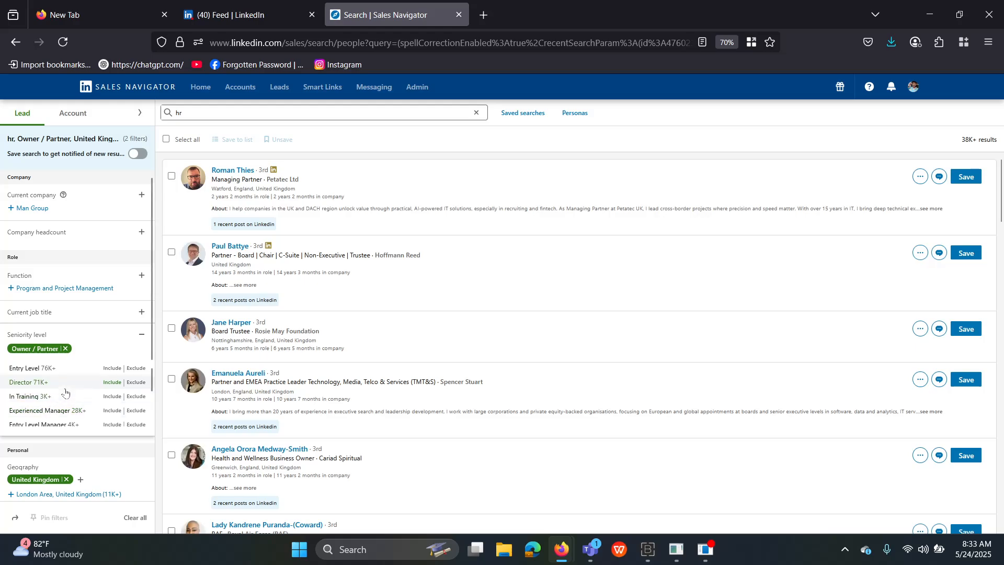
{"action": "scroll", "coordinate": [91, 355], "scroll_direction": "down", "scroll_amount": 2}
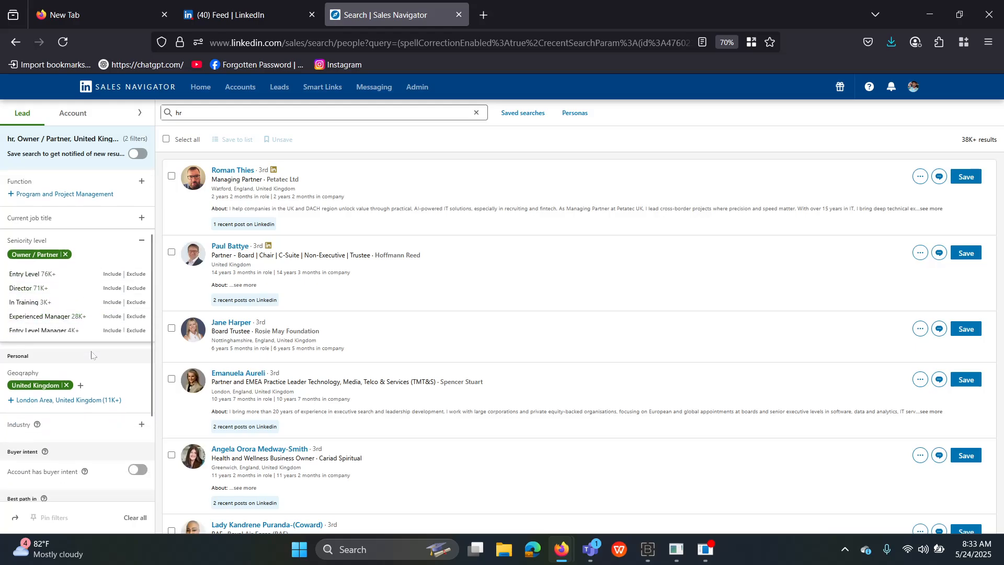
{"action": "left_click", "coordinate": [56, 320]}
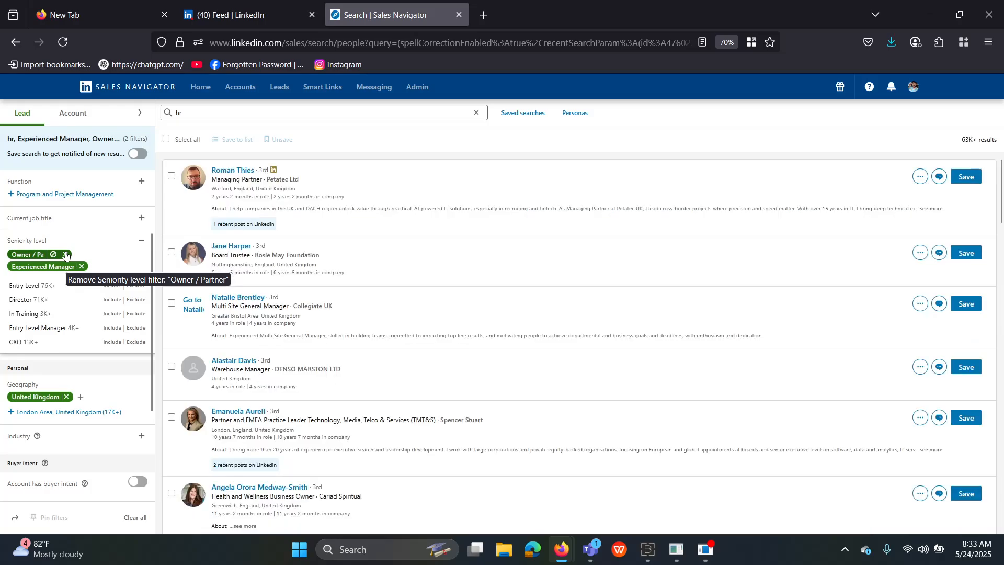
{"action": "left_click", "coordinate": [65, 254]}
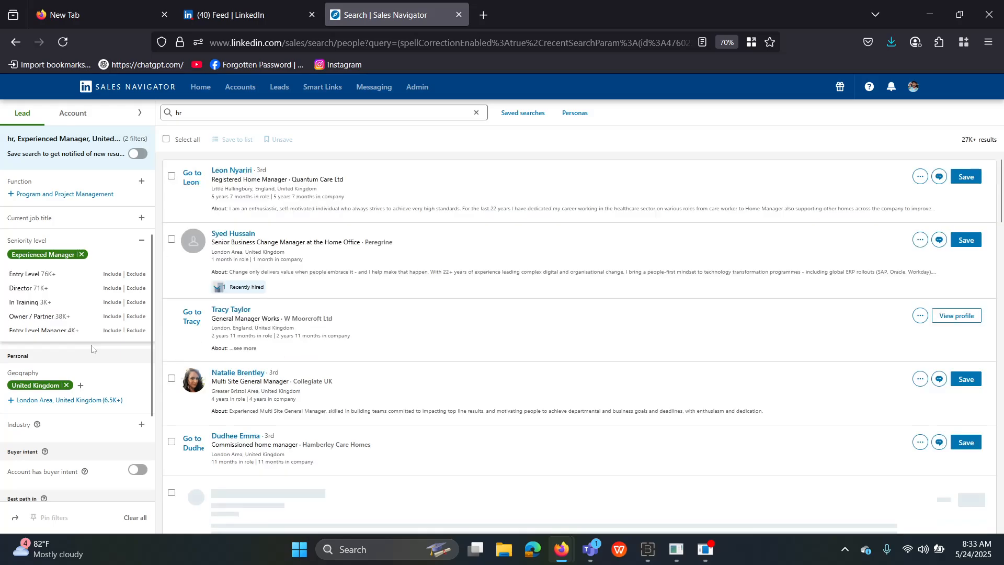
Expand the Industry filter to show the Add industries box.
{"action": "scroll", "coordinate": [92, 349], "scroll_direction": "down", "scroll_amount": 2}
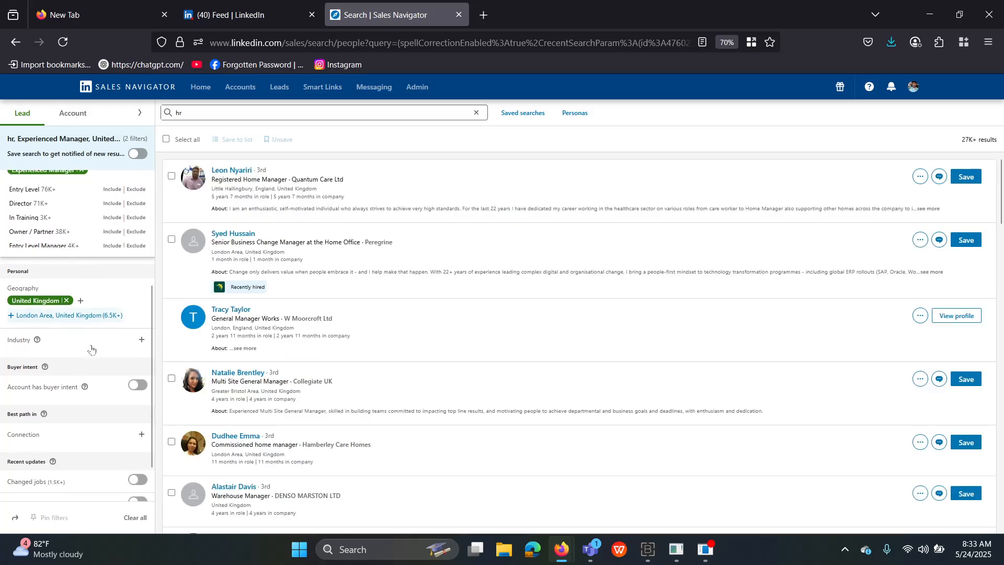
{"action": "scroll", "coordinate": [94, 353], "scroll_direction": "up", "scroll_amount": 2}
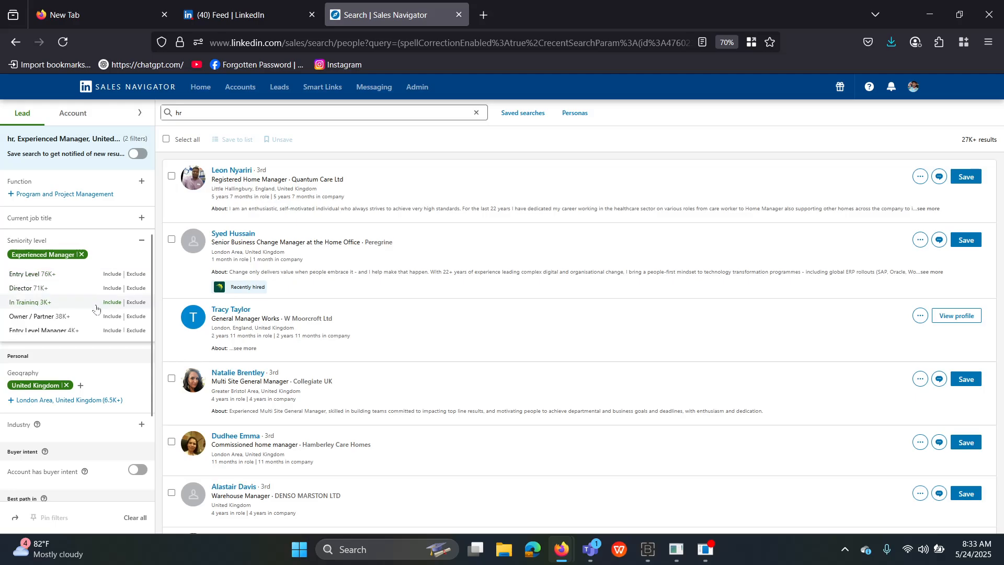
{"action": "scroll", "coordinate": [96, 303], "scroll_direction": "up", "scroll_amount": 3}
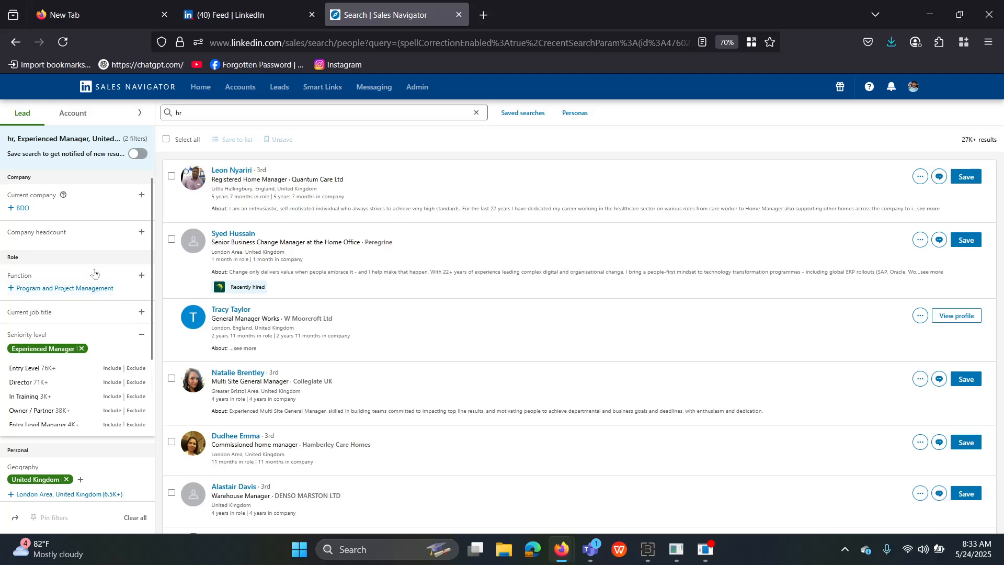
{"action": "scroll", "coordinate": [96, 266], "scroll_direction": "down", "scroll_amount": 6}
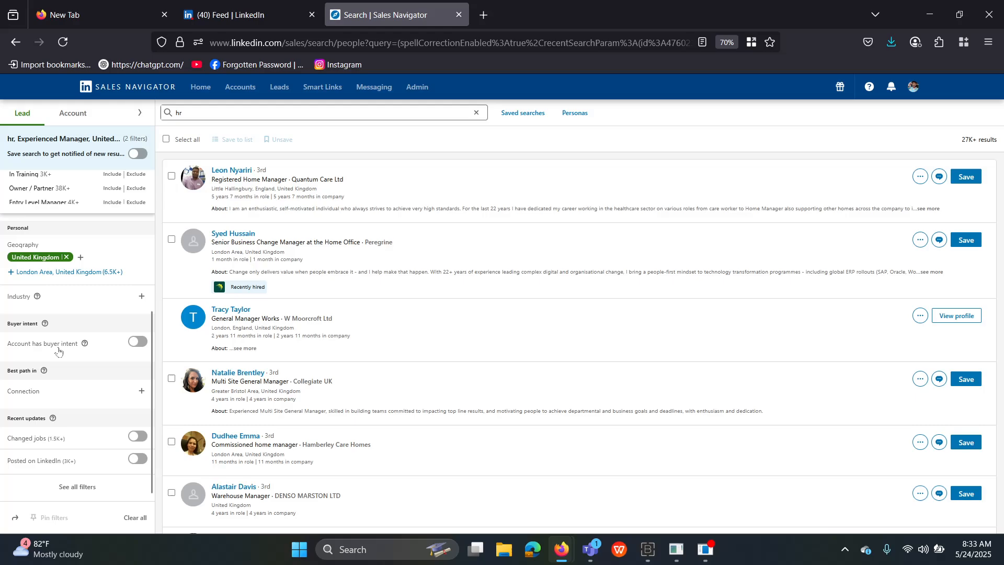
{"action": "scroll", "coordinate": [108, 317], "scroll_direction": "up", "scroll_amount": 3}
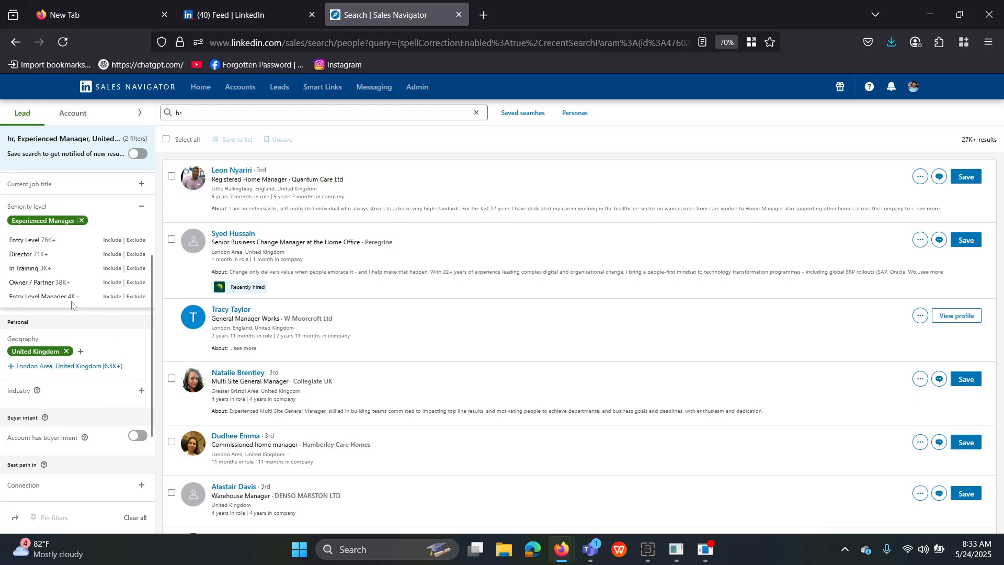
{"action": "scroll", "coordinate": [72, 305], "scroll_direction": "down", "scroll_amount": 3}
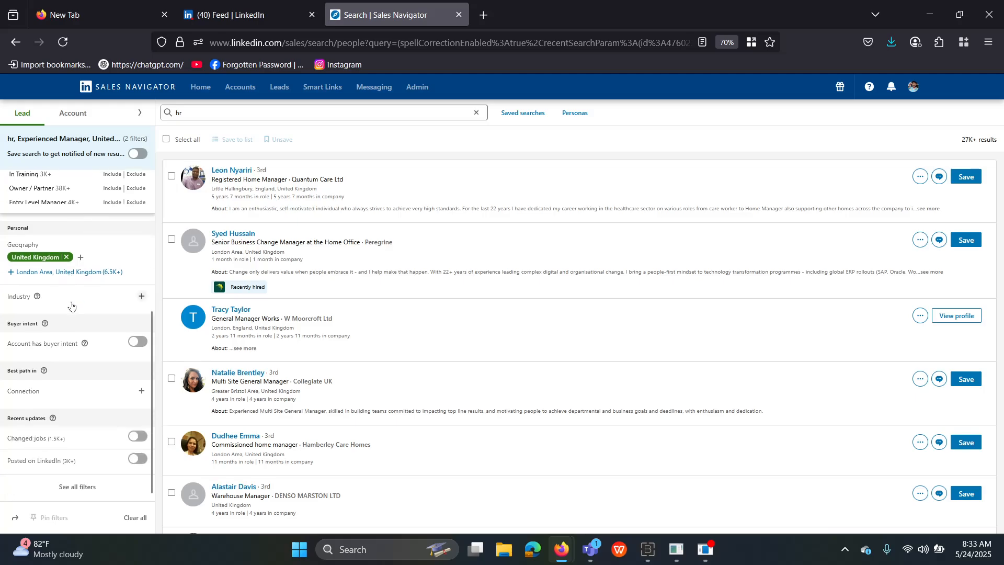
{"action": "left_click", "coordinate": [141, 296]}
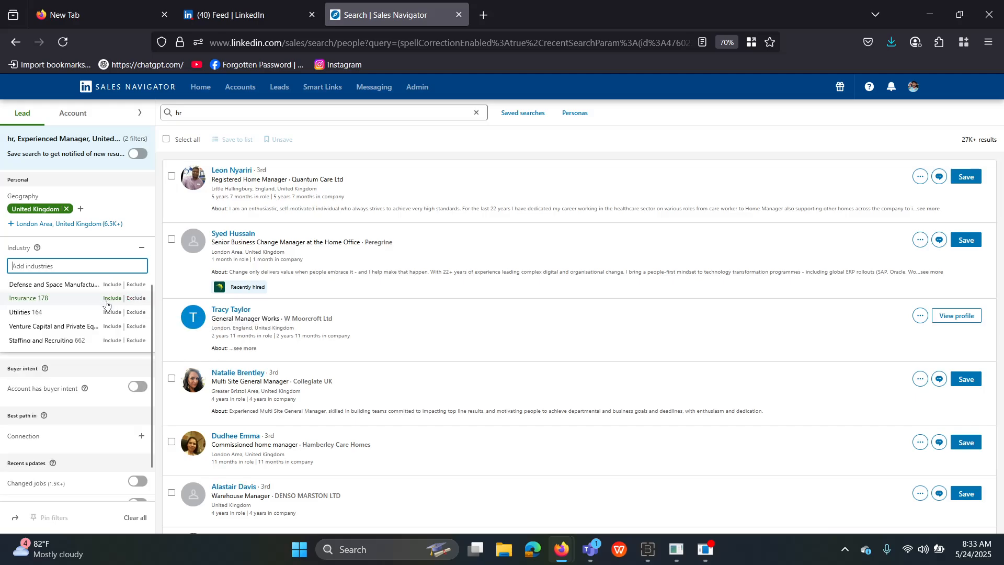
Add Utilities, Construction, Technology Information and Internet, Leasing Non-residential Real Estate and Financial Services industries.
{"action": "left_click", "coordinate": [44, 312]}
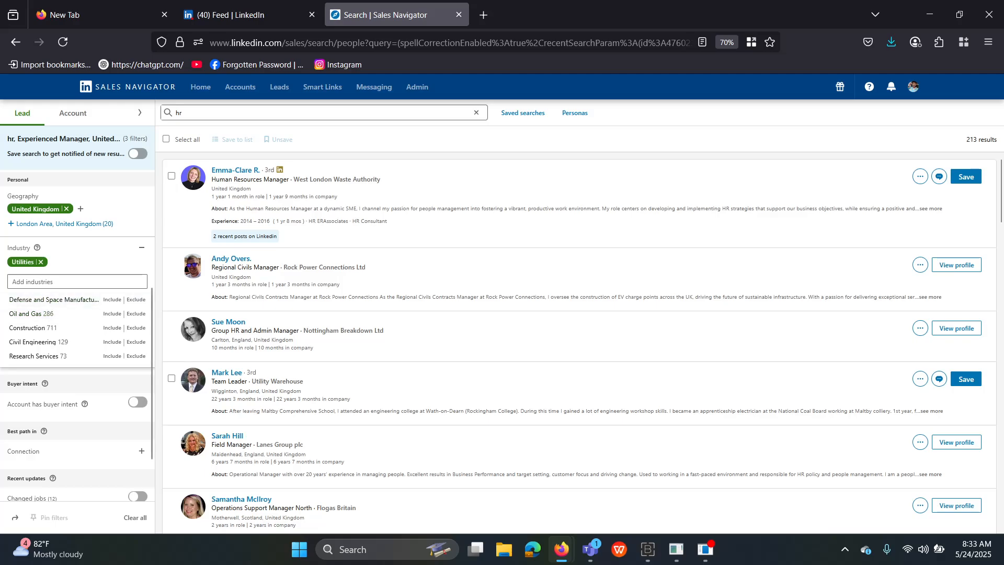
{"action": "left_click", "coordinate": [34, 329]}
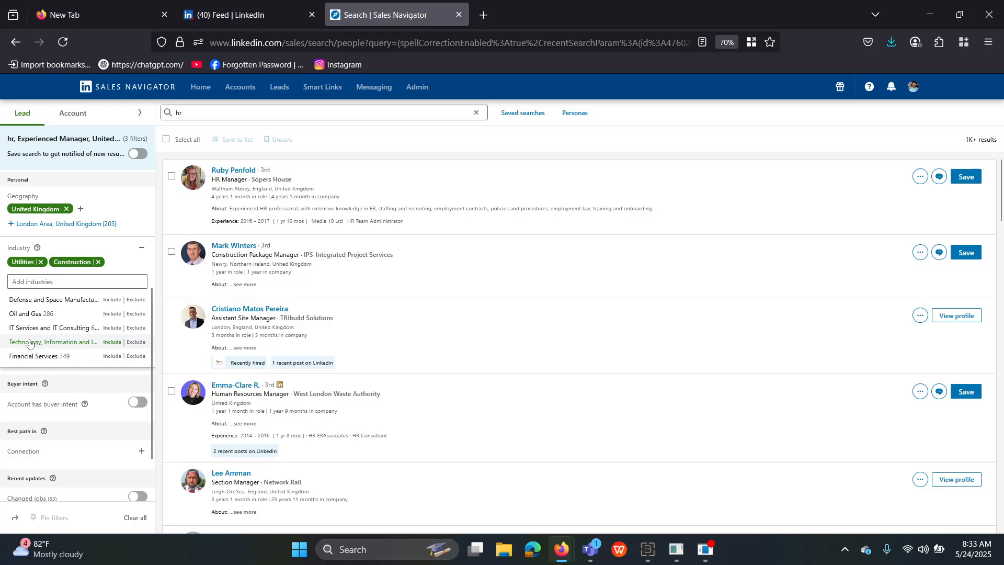
{"action": "left_click", "coordinate": [30, 342]}
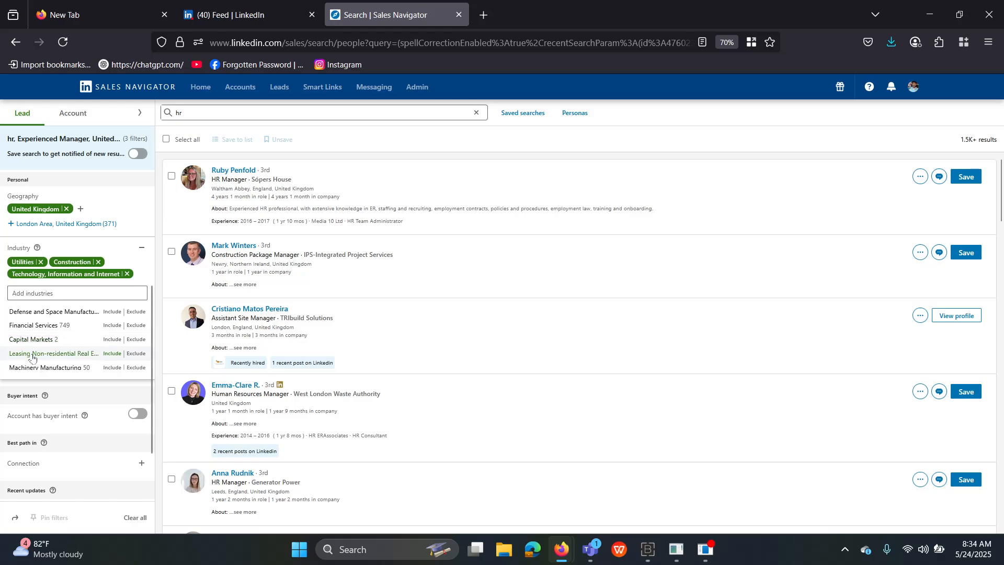
{"action": "left_click", "coordinate": [32, 357]}
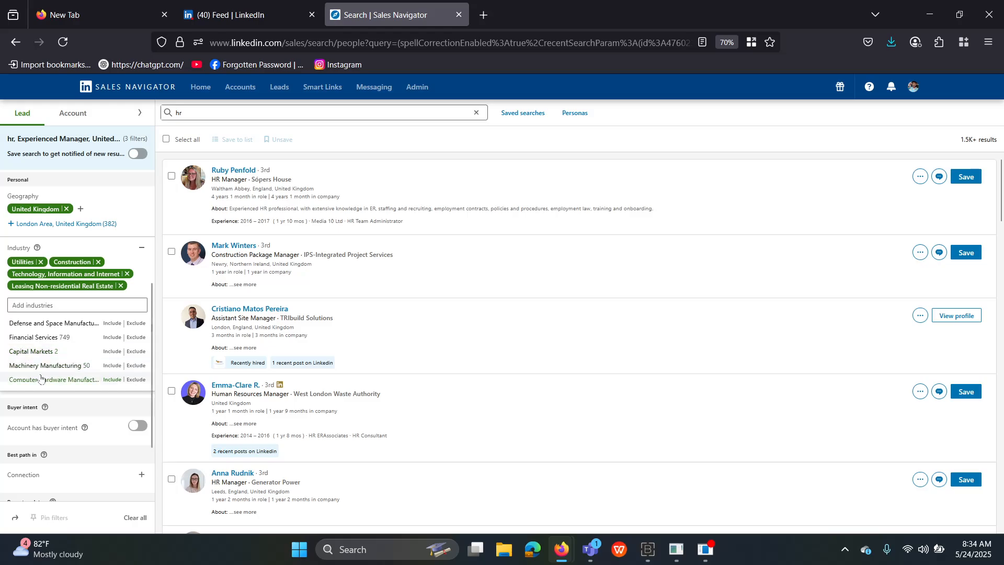
{"action": "left_click", "coordinate": [35, 337]}
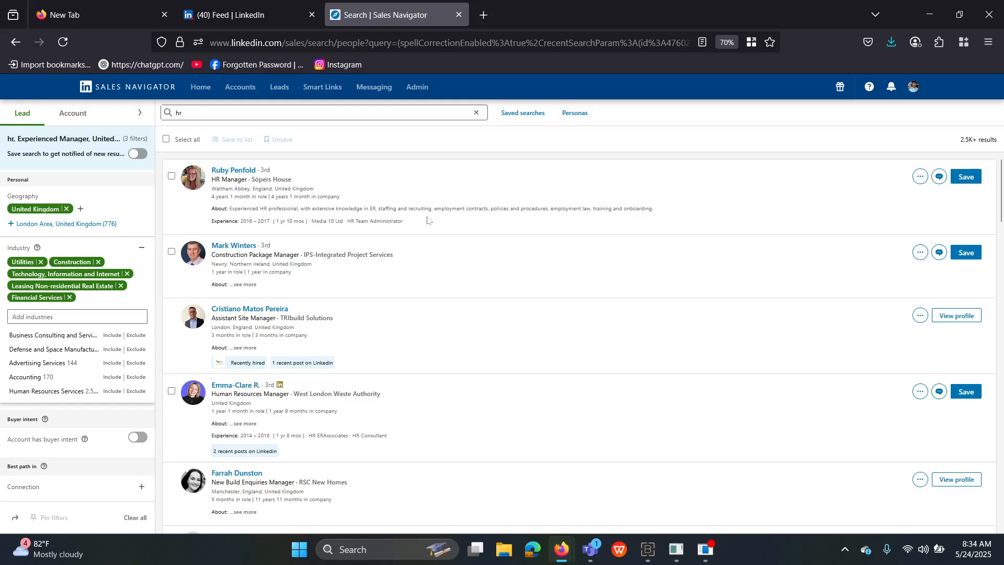
{"action": "scroll", "coordinate": [427, 219], "scroll_direction": "down", "scroll_amount": 4}
{"action": "scroll", "coordinate": [442, 242], "scroll_direction": "up", "scroll_amount": 4}
Open Firefox Developer Tools on the Sales Navigator page with the Network panel showing.
{"action": "right_click", "coordinate": [526, 276]}
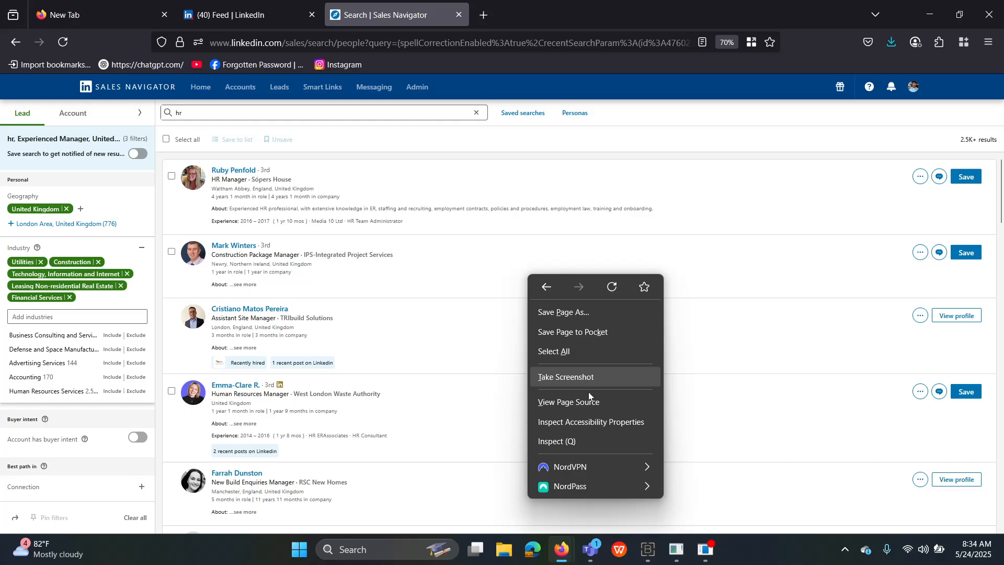
{"action": "left_click", "coordinate": [585, 440]}
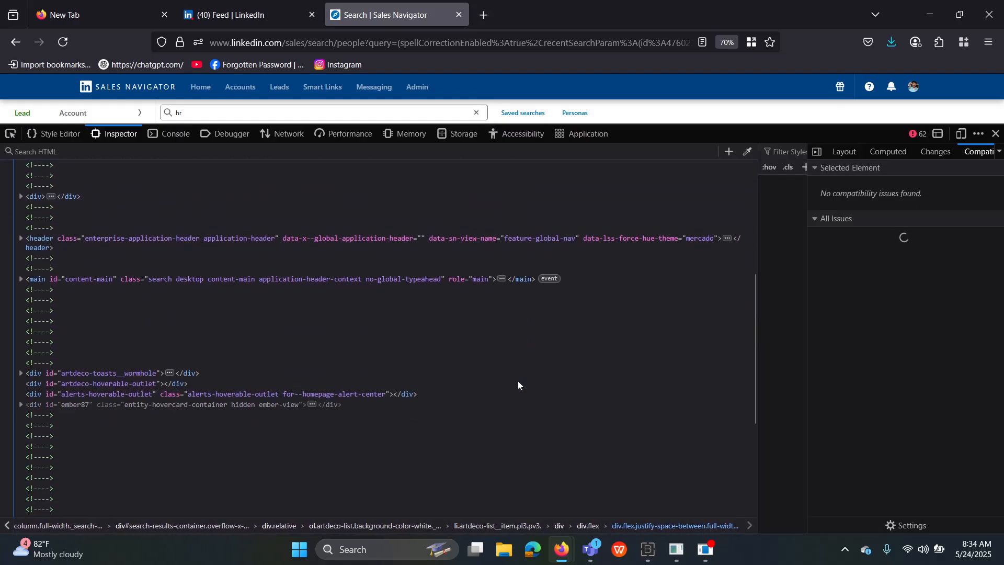
{"action": "scroll", "coordinate": [518, 380], "scroll_direction": "up", "scroll_amount": 15}
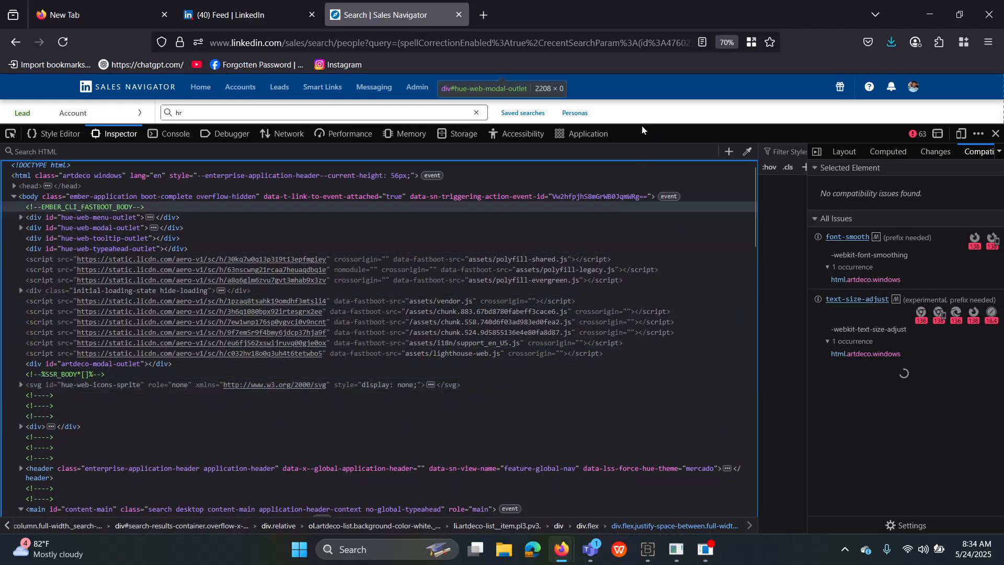
{"action": "left_click", "coordinate": [997, 135]}
{"action": "right_click", "coordinate": [415, 217]}
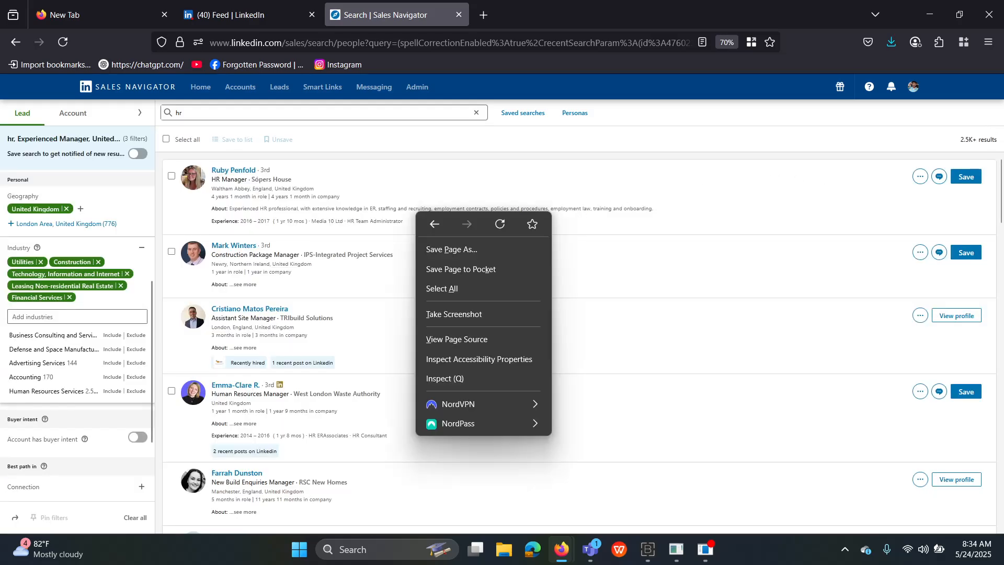
{"action": "left_click", "coordinate": [454, 381]}
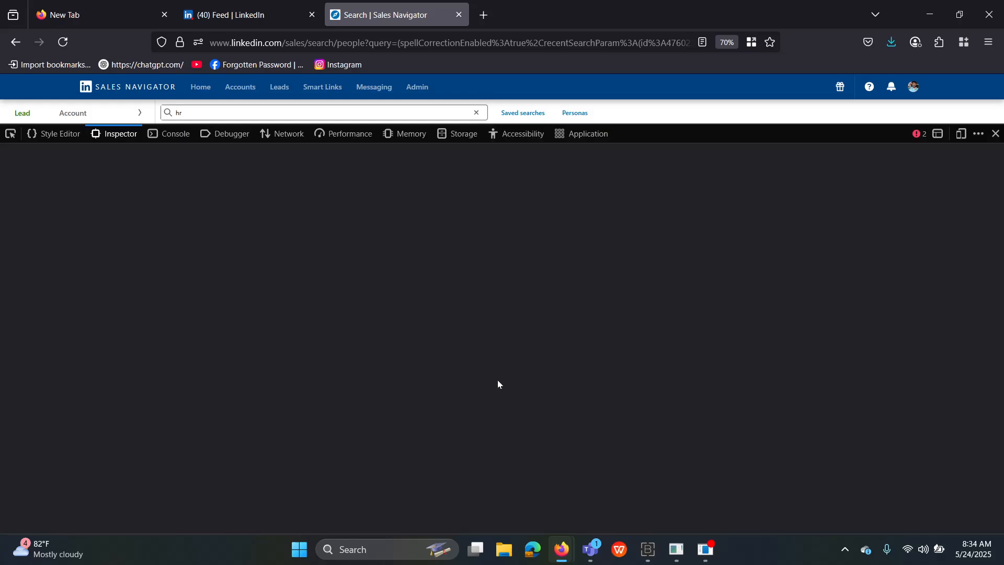
{"action": "scroll", "coordinate": [465, 361], "scroll_direction": "up", "scroll_amount": 4}
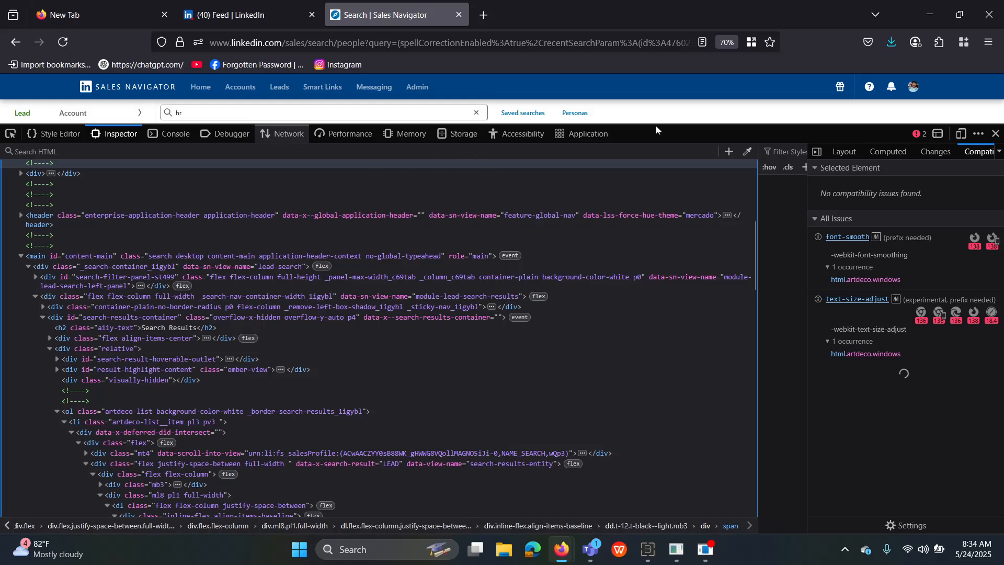
{"action": "key", "text": "ctrl+shift+e"}
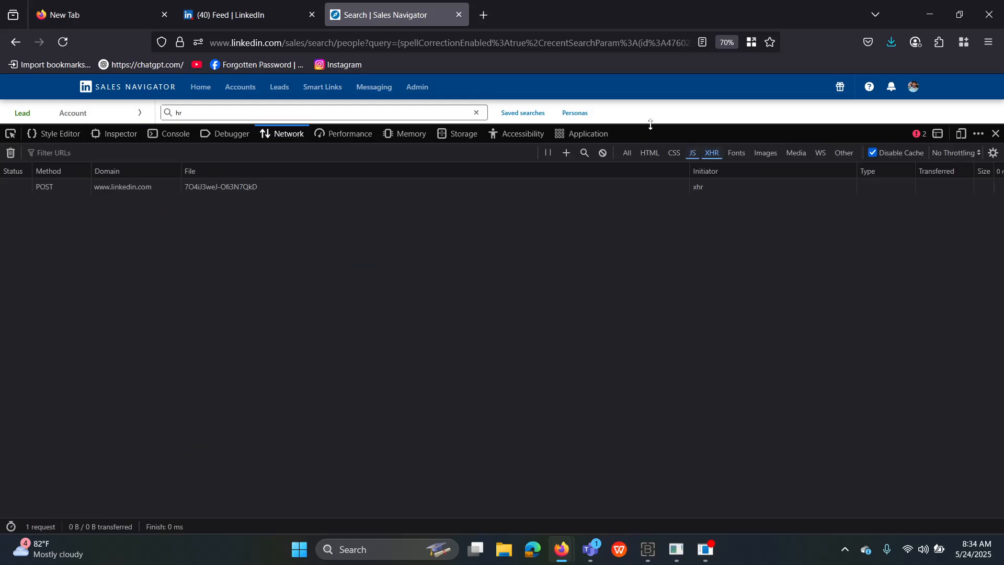
Resize the Network pane and load page 2 of the lead results to capture its requests.
{"action": "left_click_drag", "start_coordinate": [650, 124], "coordinate": [600, 374]}
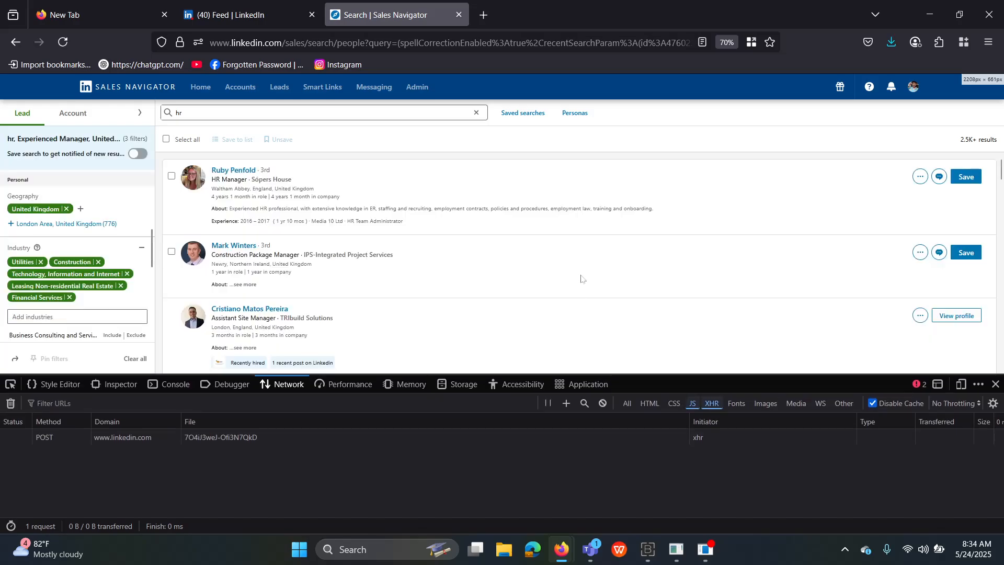
{"action": "scroll", "coordinate": [581, 278], "scroll_direction": "down", "scroll_amount": 10}
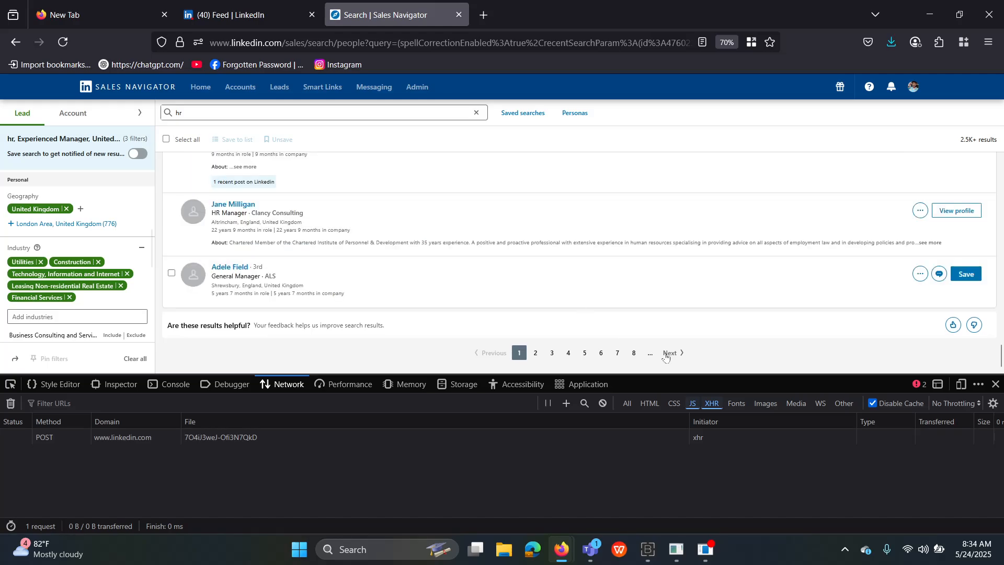
{"action": "left_click", "coordinate": [666, 355]}
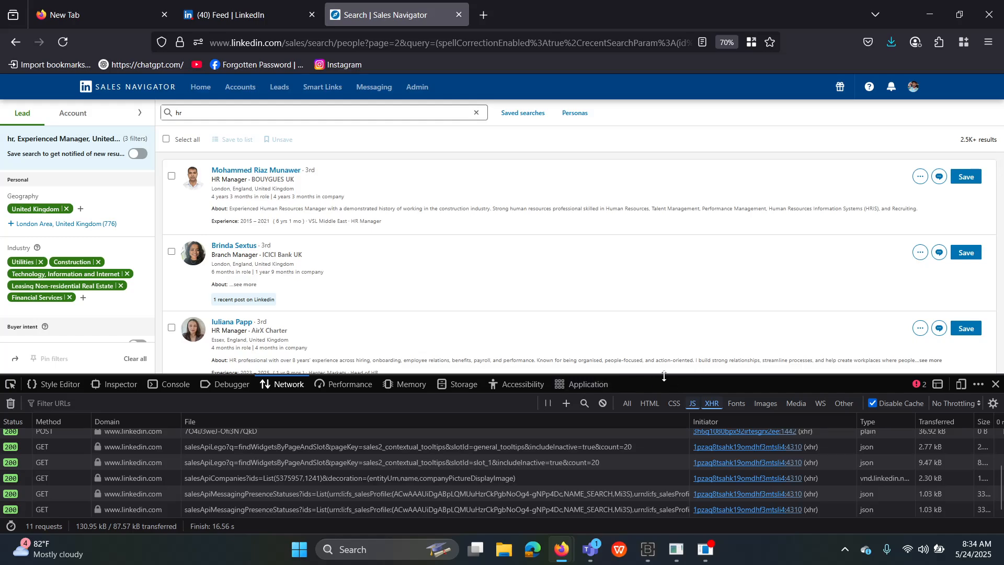
{"action": "left_click_drag", "start_coordinate": [658, 374], "coordinate": [657, 252]}
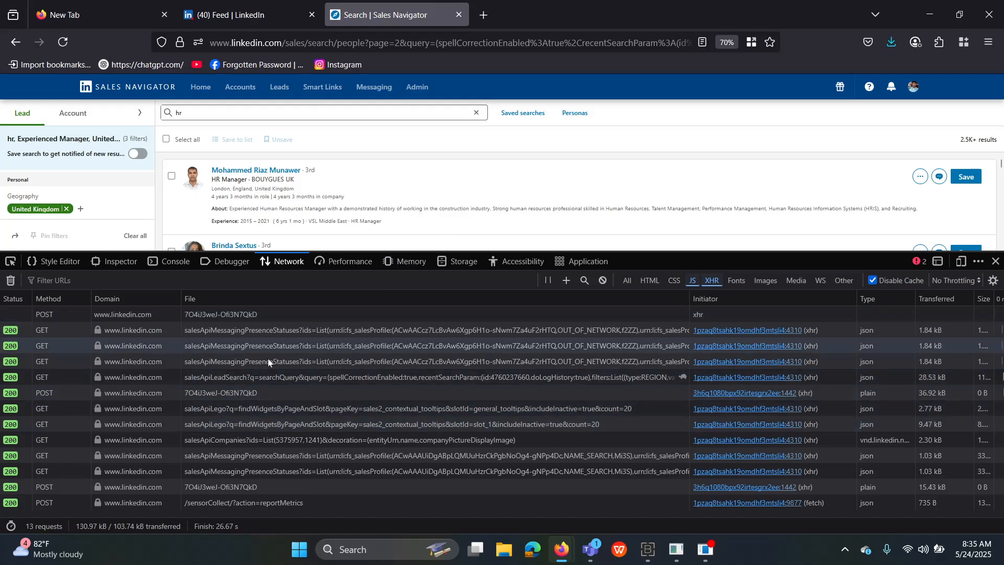
Copy the whole salesApiLeadSearch URL from its Resend request editor.
{"action": "left_click", "coordinate": [251, 379]}
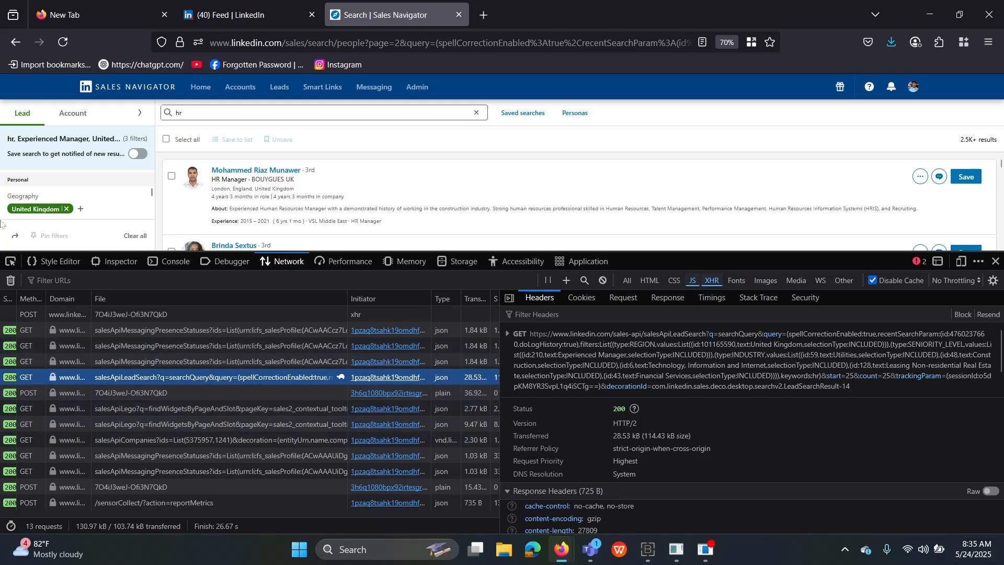
{"action": "left_click", "coordinate": [988, 315]}
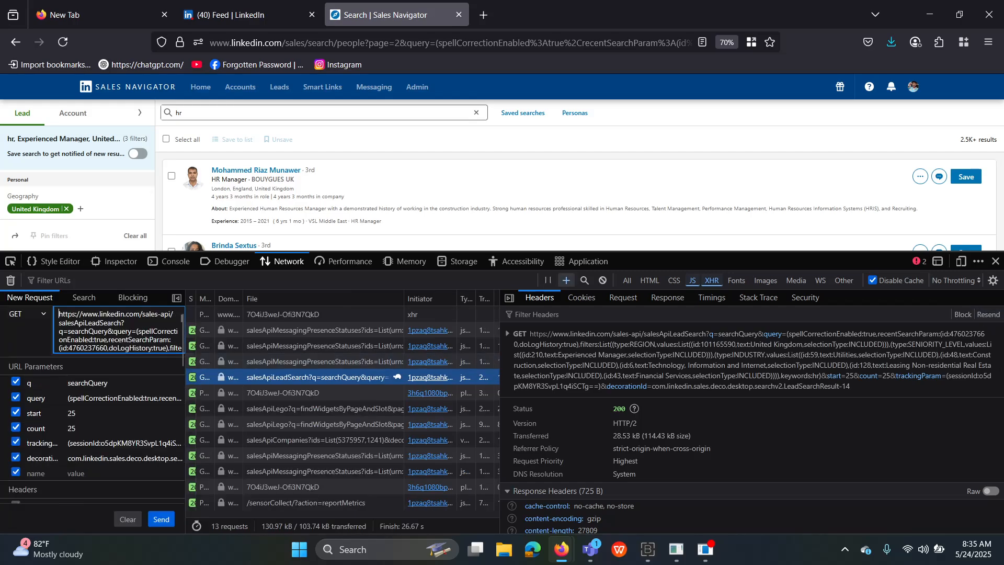
{"action": "key", "text": "ctrl+a"}
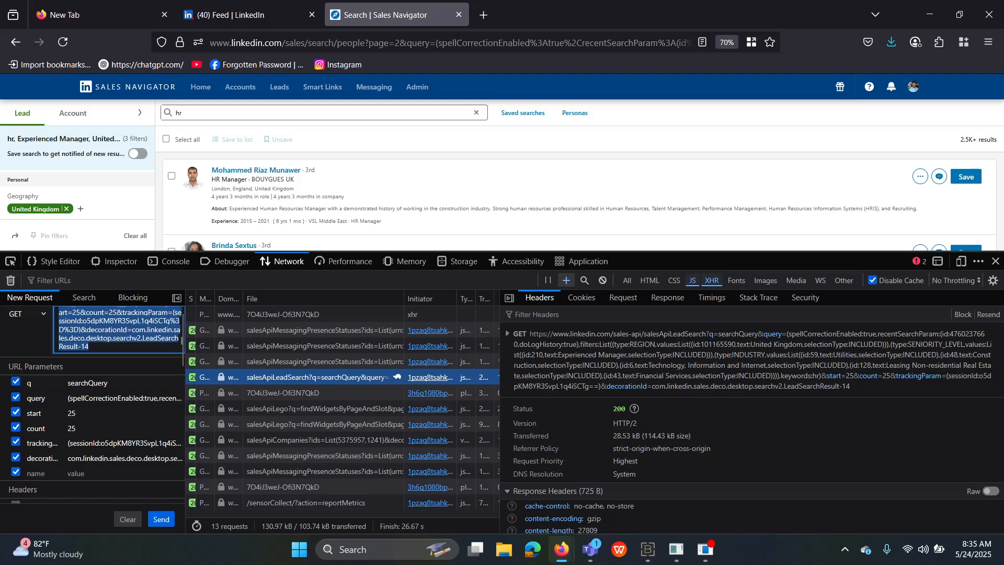
{"action": "right_click", "coordinate": [104, 333]}
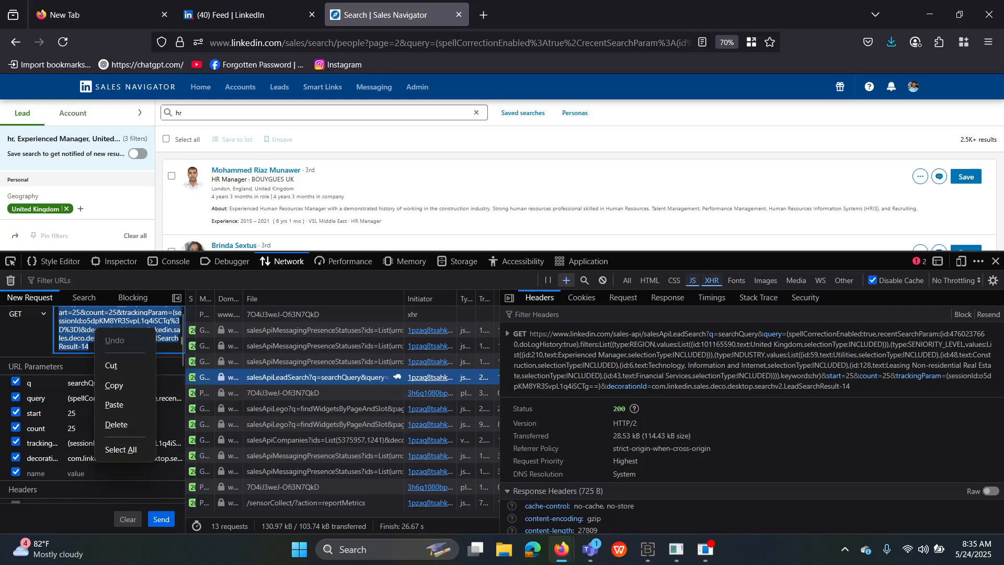
{"action": "left_click", "coordinate": [116, 387]}
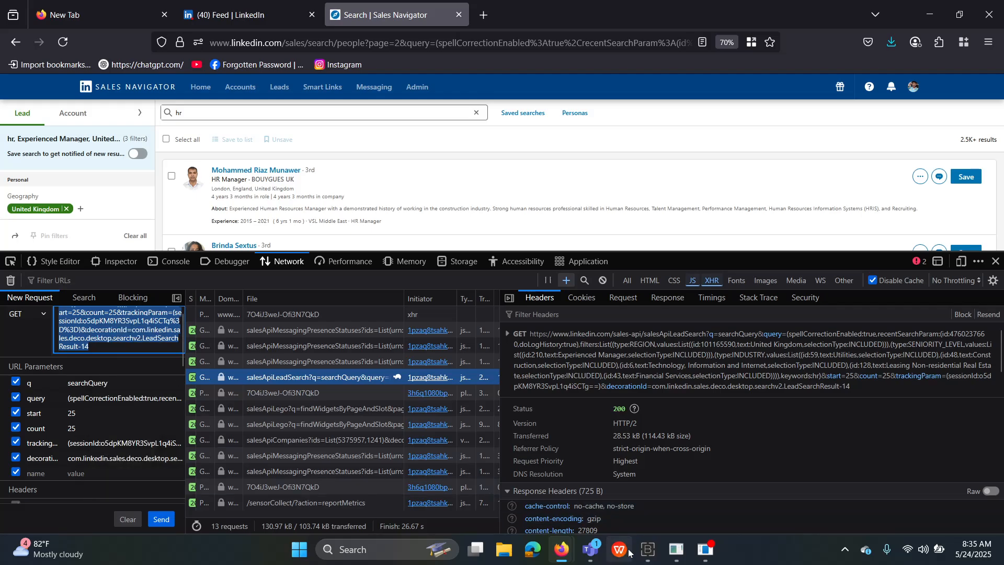
Replace the main_url Set Variable value with the copied LinkedIn lead-search API URL.
{"action": "left_click", "coordinate": [675, 549]}
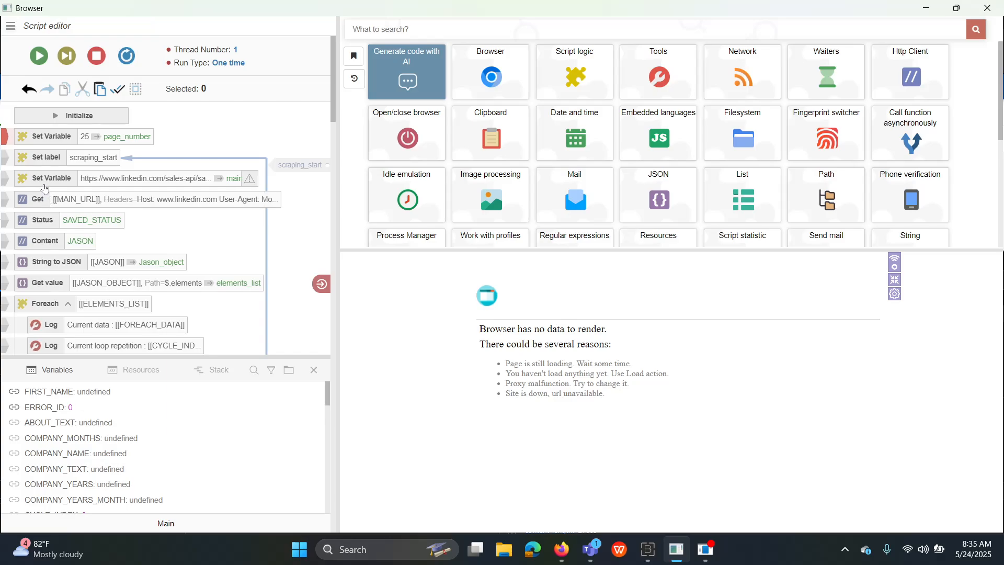
{"action": "double_click", "coordinate": [45, 188]}
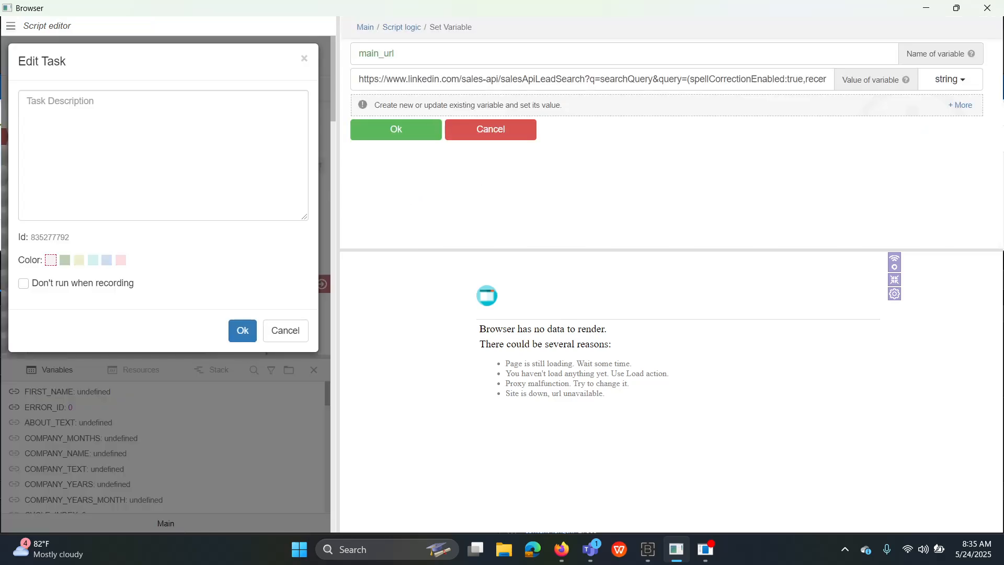
{"action": "left_click_drag", "start_coordinate": [359, 80], "coordinate": [1003, 134]}
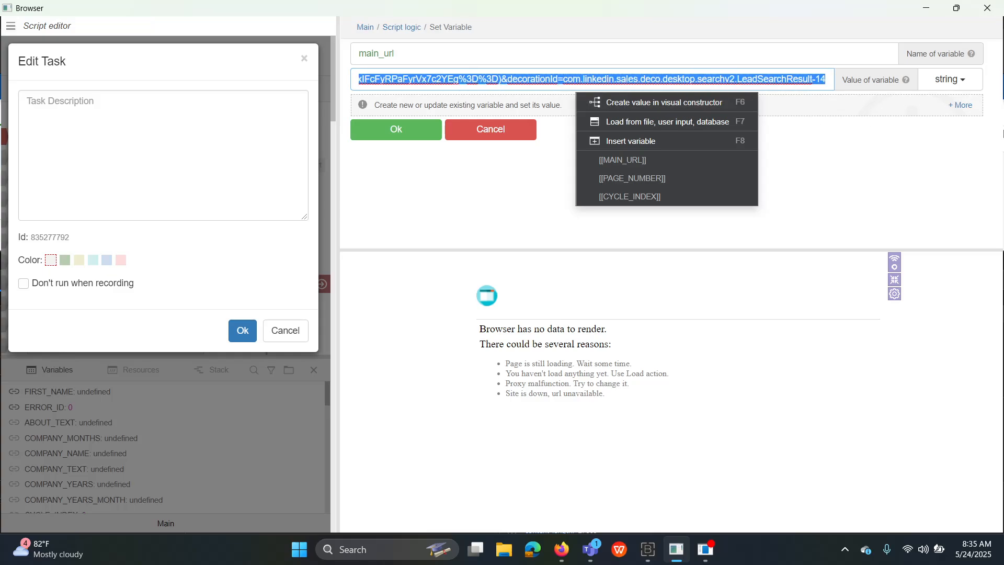
{"action": "key", "text": "BackSpace"}
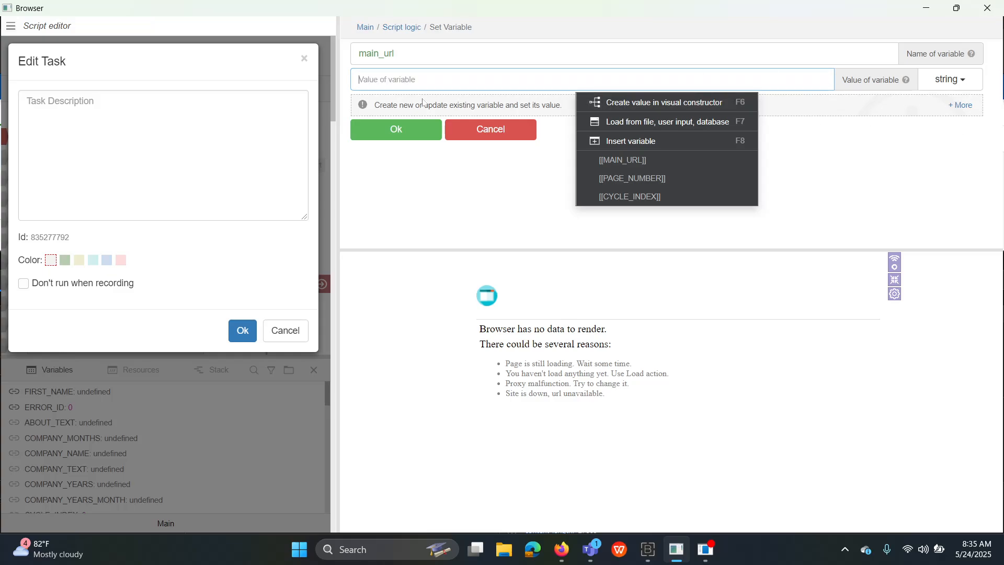
{"action": "right_click", "coordinate": [390, 79]}
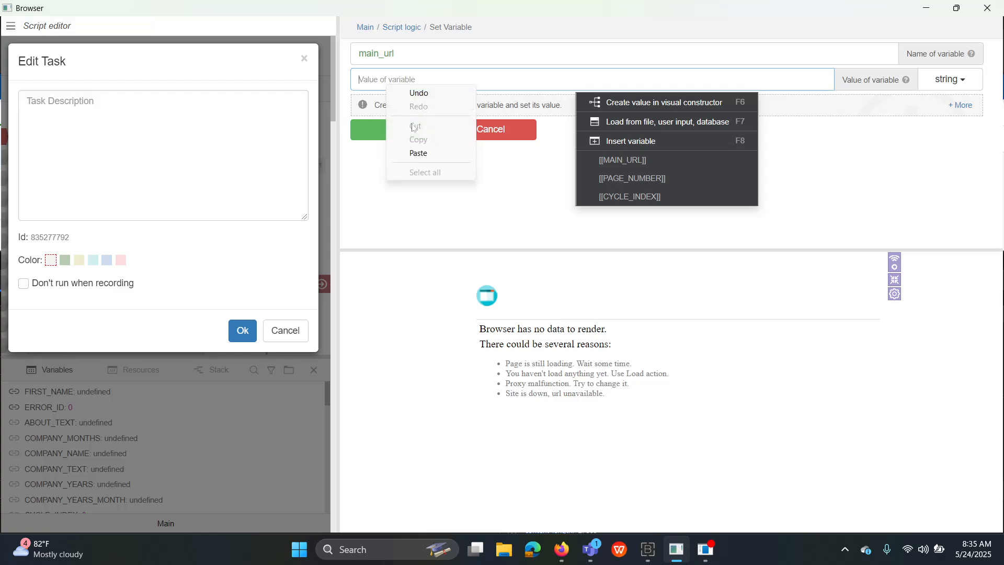
{"action": "left_click", "coordinate": [418, 151]}
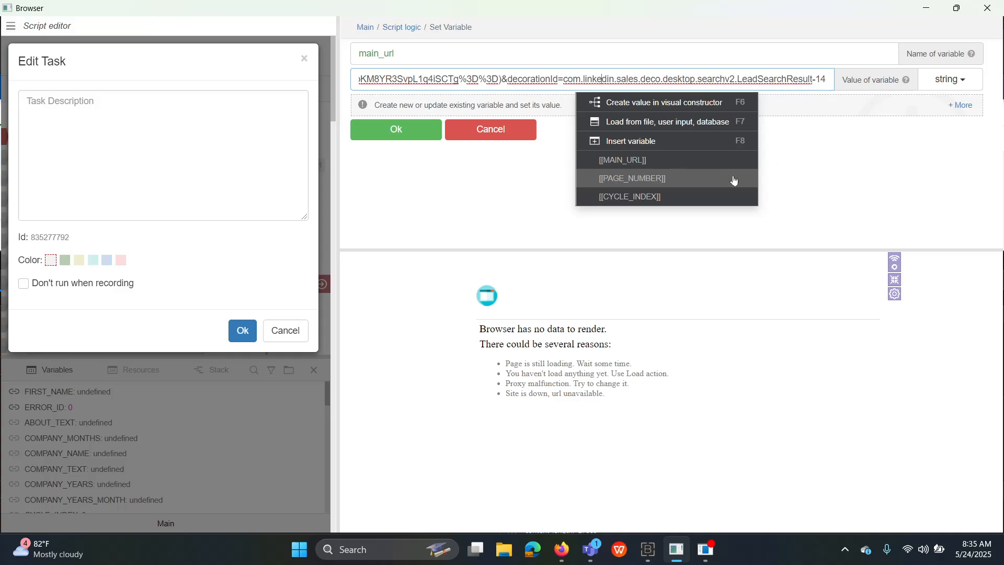
Change start=25 in the URL to [[PAGE_NUMBER]] and save the variable.
{"action": "key", "text": "Left"}
{"action": "key", "text": "Left"}
{"action": "key", "text": "Left"}
{"action": "key", "text": "Left"}
{"action": "key", "text": "Left"}
{"action": "key", "text": "Left"}
{"action": "key", "text": "Left"}
{"action": "key", "text": "Left"}
{"action": "key", "text": "Left"}
{"action": "key", "text": "Left"}
{"action": "key", "text": "Left"}
{"action": "key", "text": "Left"}
{"action": "key", "text": "Left"}
{"action": "key", "text": "Left"}
{"action": "key", "text": "Left"}
{"action": "key", "text": "Left"}
{"action": "key", "text": "Left"}
{"action": "key", "text": "Left"}
{"action": "key", "text": "Left"}
{"action": "key", "text": "Left"}
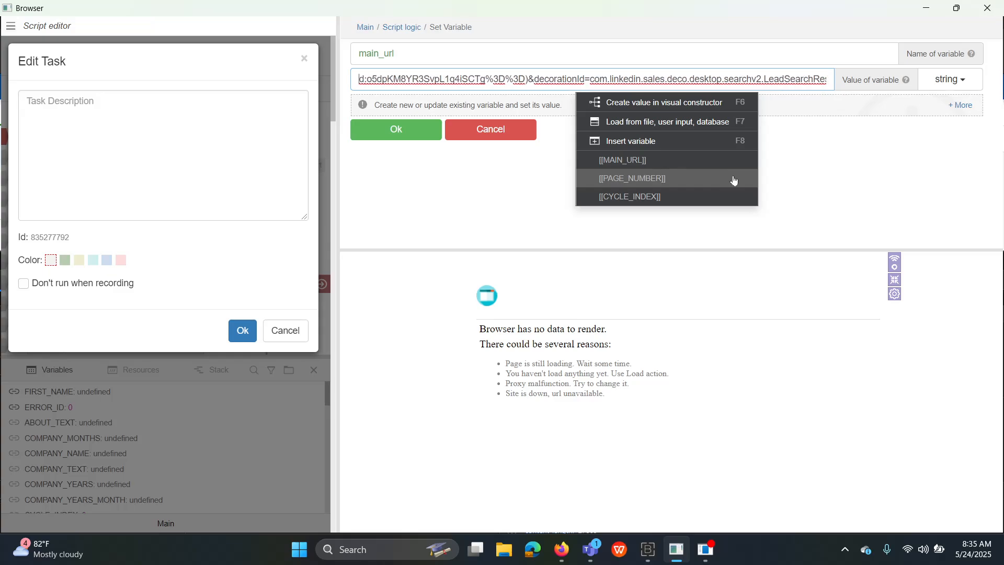
{"action": "key", "text": "Left"}
{"action": "key", "text": "Left"}
{"action": "key", "text": "Left"}
{"action": "key", "text": "Left"}
{"action": "key", "text": "Left"}
{"action": "key", "text": "Left"}
{"action": "key", "text": "Left"}
{"action": "key", "text": "Left"}
{"action": "key", "text": "Left"}
{"action": "key", "text": "Left"}
{"action": "key", "text": "Left"}
{"action": "key", "text": "Left"}
{"action": "key", "text": "Left"}
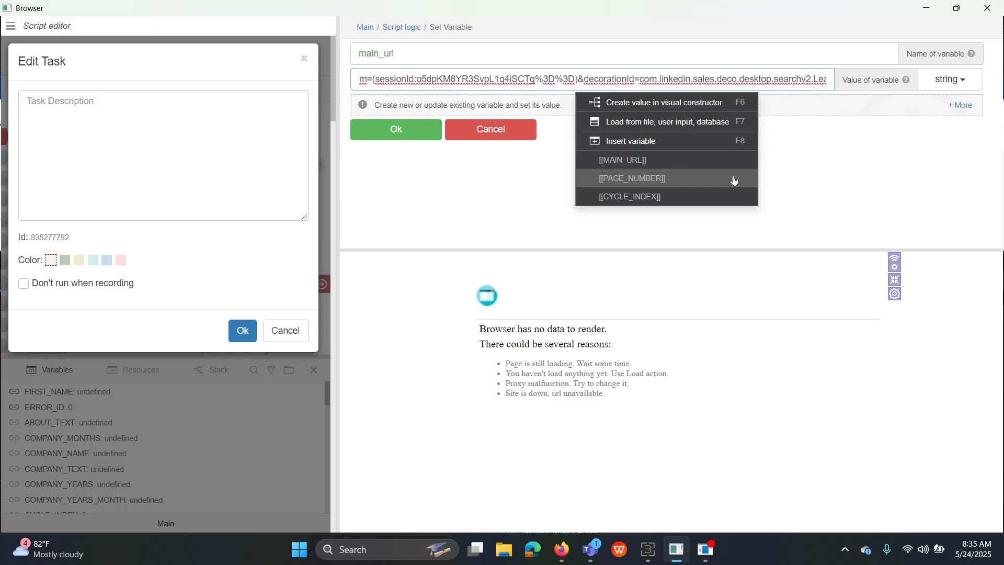
{"action": "key", "text": "Left"}
{"action": "key", "text": "Left"}
{"action": "key", "text": "Left"}
{"action": "key", "text": "Left"}
{"action": "key", "text": "Left"}
{"action": "key", "text": "Left"}
{"action": "key", "text": "Left"}
{"action": "key", "text": "Left"}
{"action": "key", "text": "Left"}
{"action": "key", "text": "Left"}
{"action": "key", "text": "Left"}
{"action": "key", "text": "Left"}
{"action": "key", "text": "Left"}
{"action": "key", "text": "Left"}
{"action": "key", "text": "Left"}
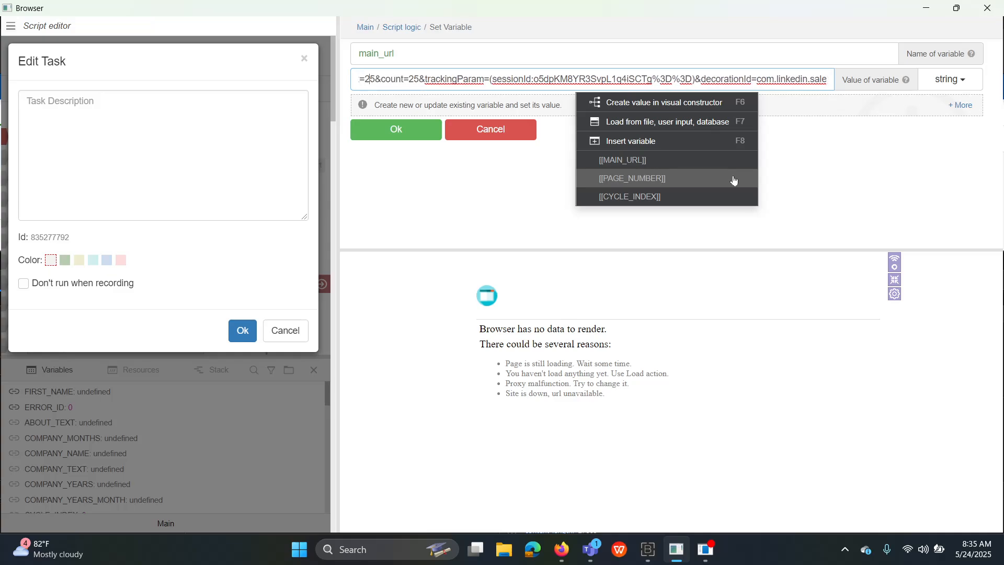
{"action": "key", "text": "BackSpace"}
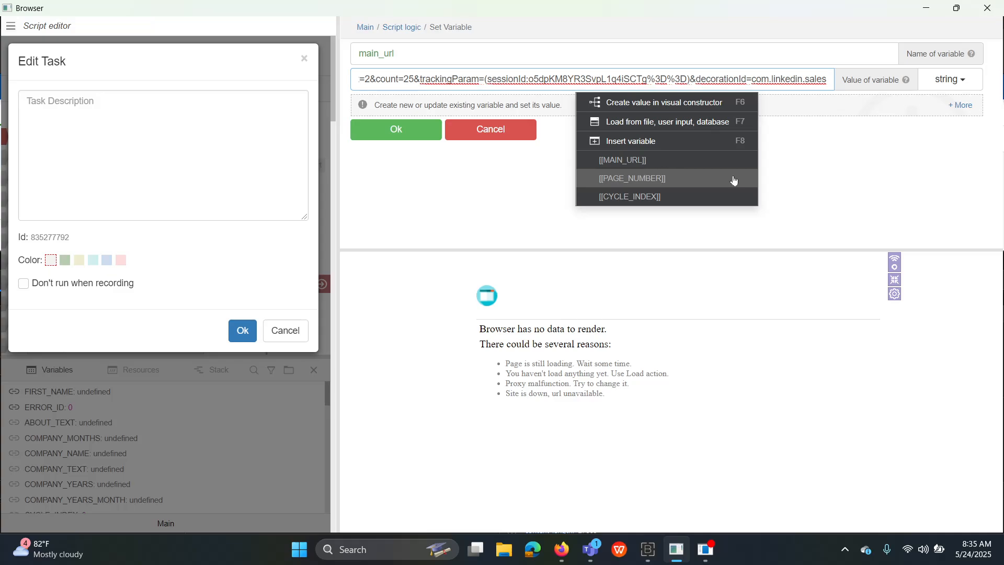
{"action": "key", "text": "BackSpace"}
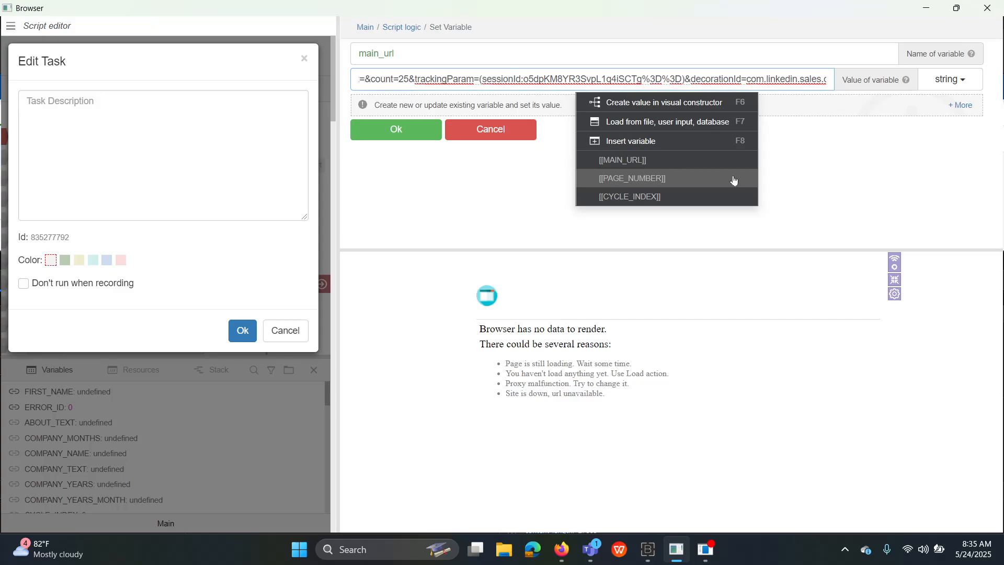
{"action": "left_click", "coordinate": [637, 144]}
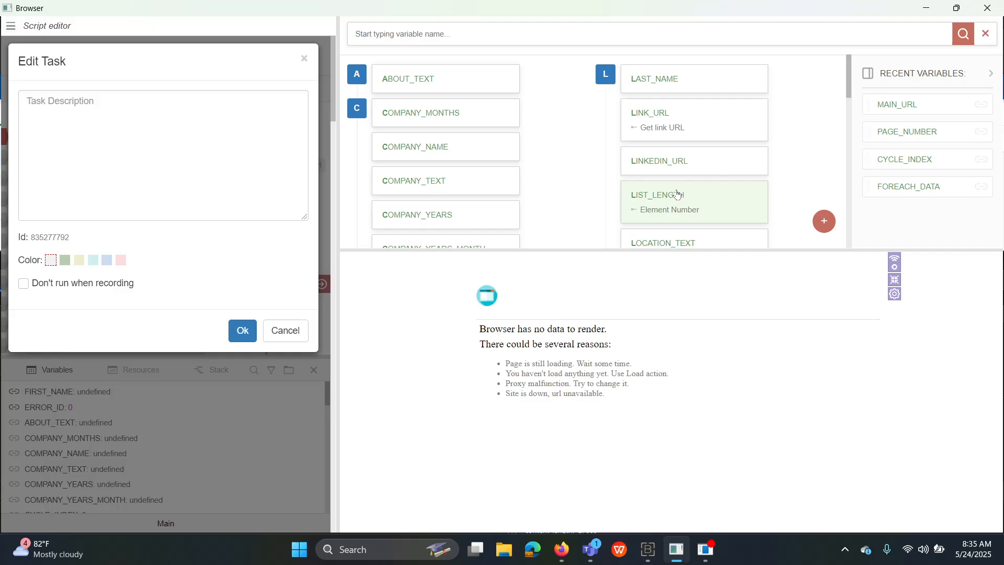
{"action": "scroll", "coordinate": [560, 187], "scroll_direction": "down", "scroll_amount": 2}
{"action": "scroll", "coordinate": [696, 186], "scroll_direction": "up", "scroll_amount": 2}
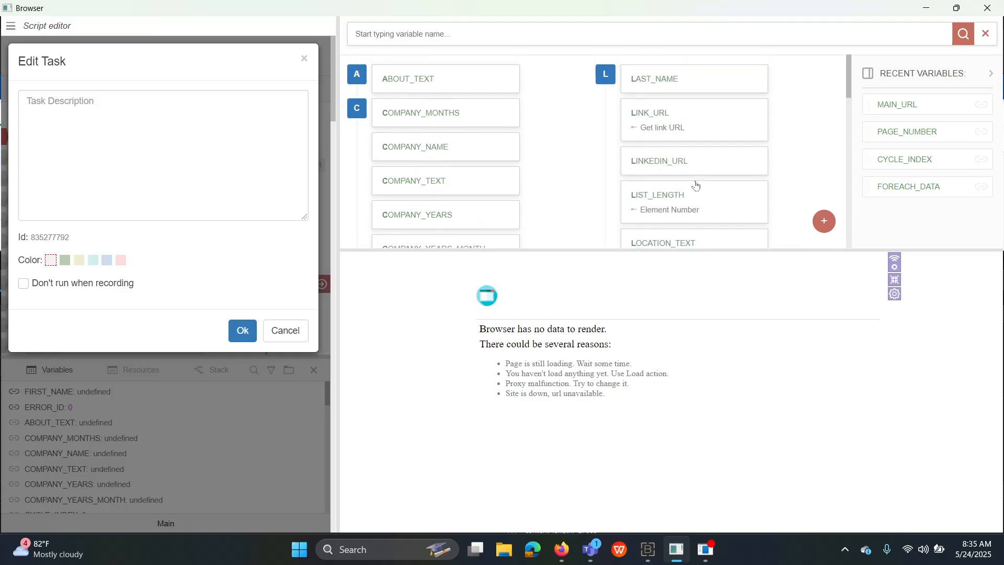
{"action": "left_click", "coordinate": [903, 142]}
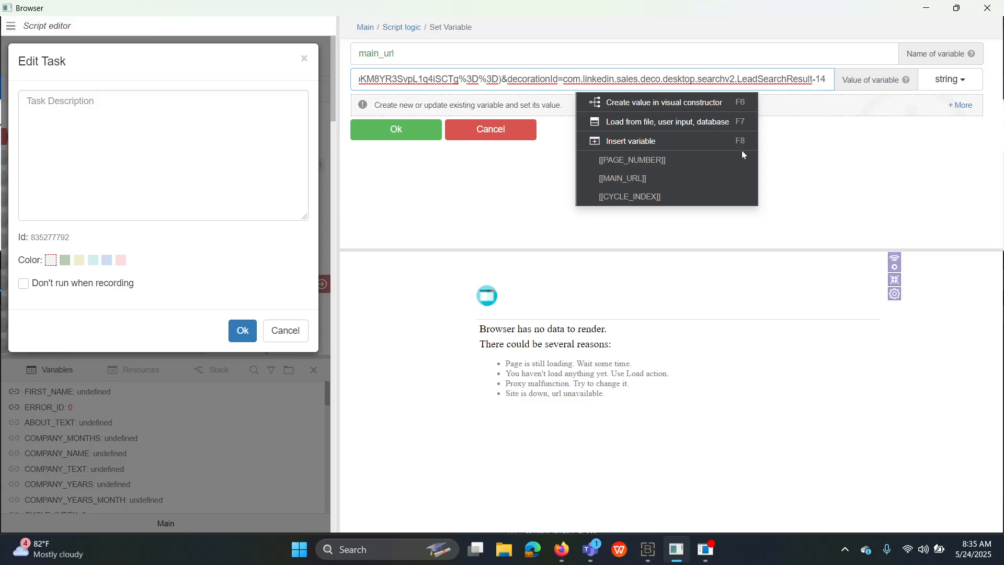
{"action": "left_click", "coordinate": [392, 135]}
{"action": "left_click", "coordinate": [392, 135]}
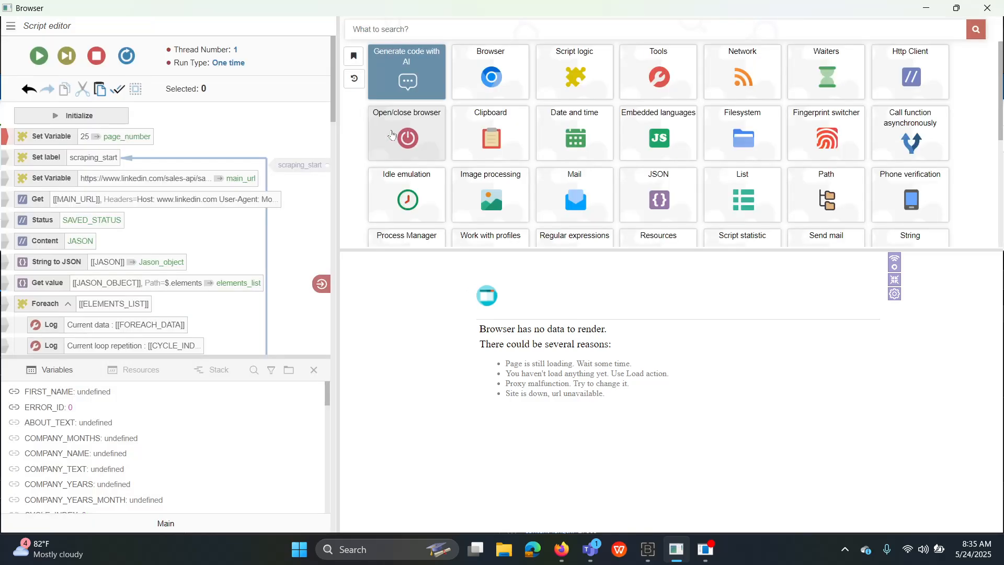
Open the Get request action for editing.
{"action": "double_click", "coordinate": [35, 201]}
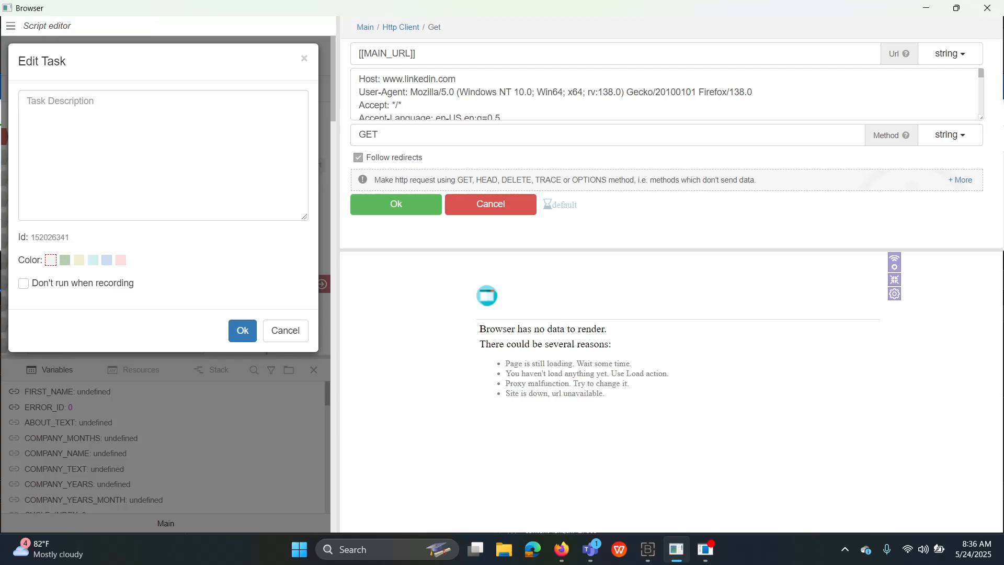
{"action": "scroll", "coordinate": [664, 94], "scroll_direction": "down", "scroll_amount": 5}
{"action": "scroll", "coordinate": [665, 94], "scroll_direction": "up", "scroll_amount": 5}
Back in Firefox, copy all raw Request Headers of the salesApiLeadSearch request.
{"action": "mouse_move", "coordinate": [562, 549]}
{"action": "left_click", "coordinate": [510, 493]}
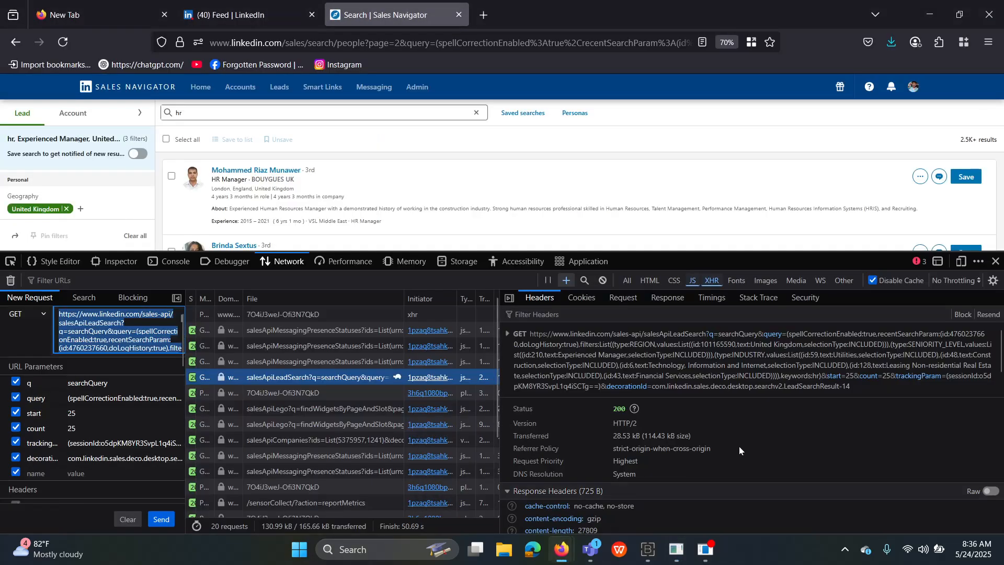
{"action": "scroll", "coordinate": [812, 420], "scroll_direction": "down", "scroll_amount": 6}
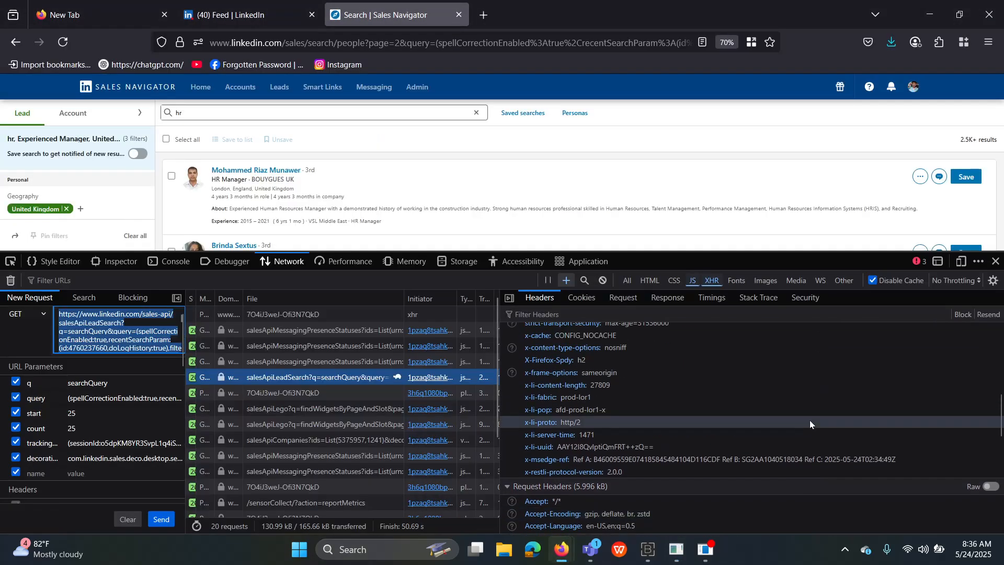
{"action": "scroll", "coordinate": [811, 420], "scroll_direction": "up", "scroll_amount": 2}
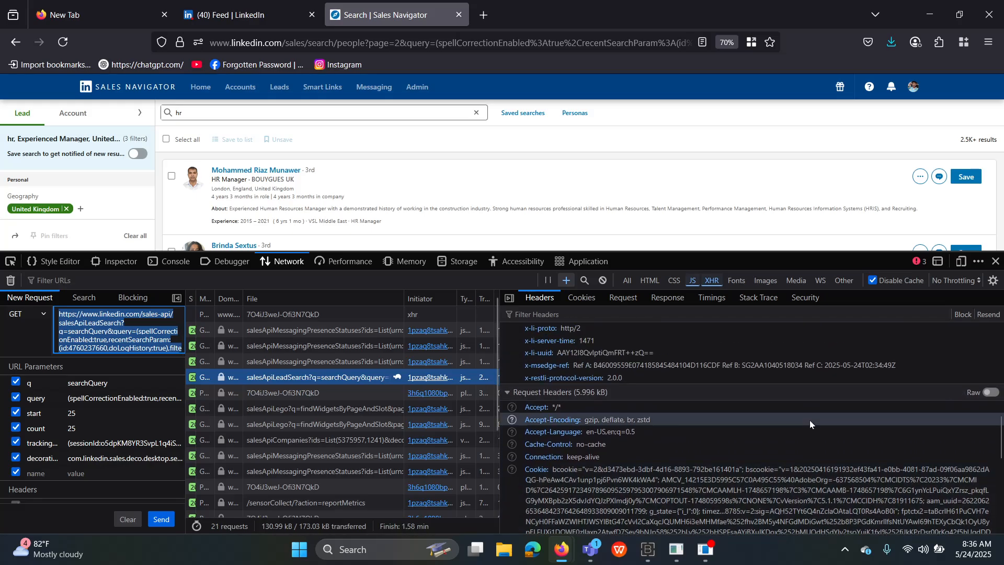
{"action": "left_click", "coordinate": [990, 394]}
{"action": "scroll", "coordinate": [751, 434], "scroll_direction": "down", "scroll_amount": 2}
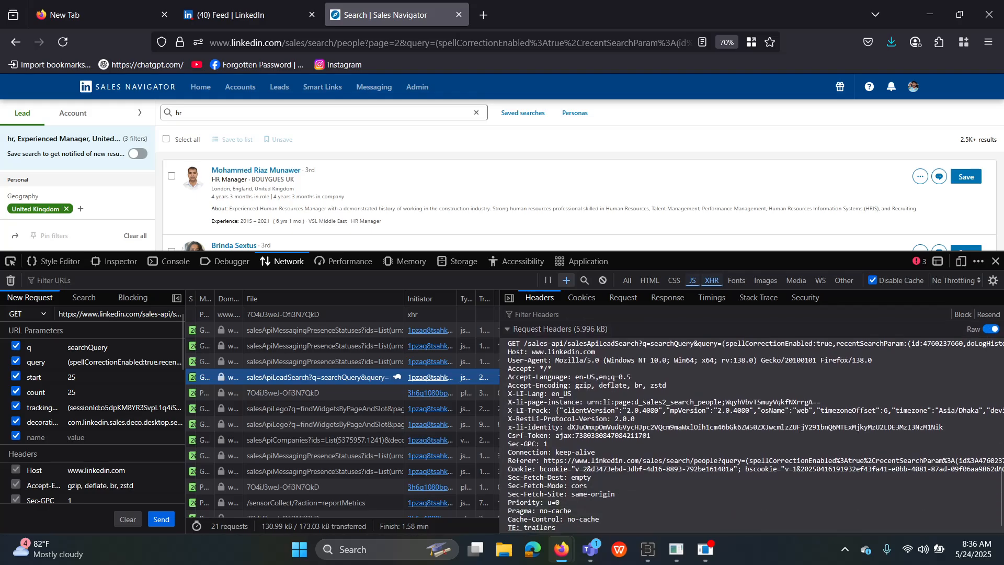
{"action": "left_click_drag", "start_coordinate": [509, 527], "coordinate": [508, 352]}
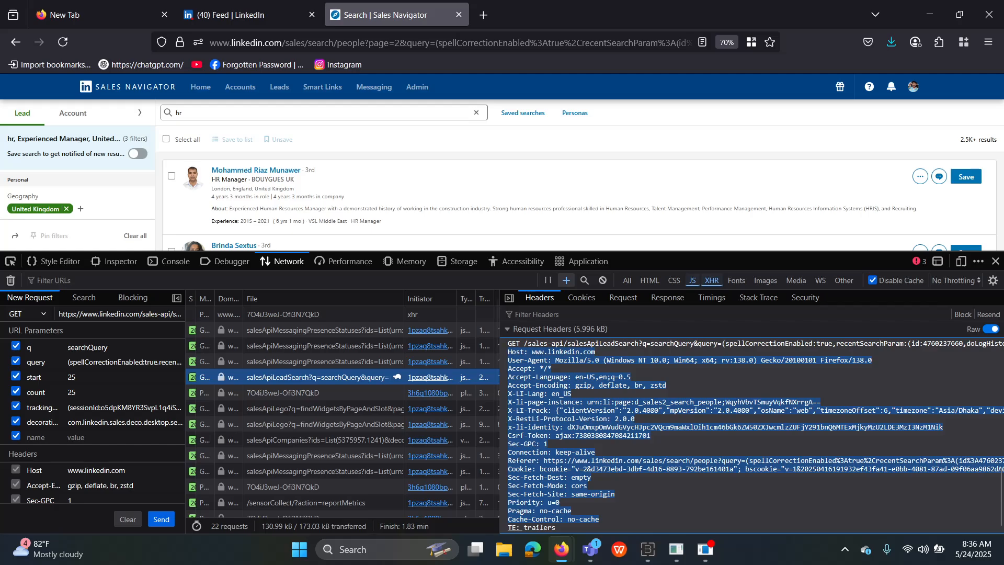
{"action": "right_click", "coordinate": [522, 390]}
{"action": "left_click", "coordinate": [559, 449]}
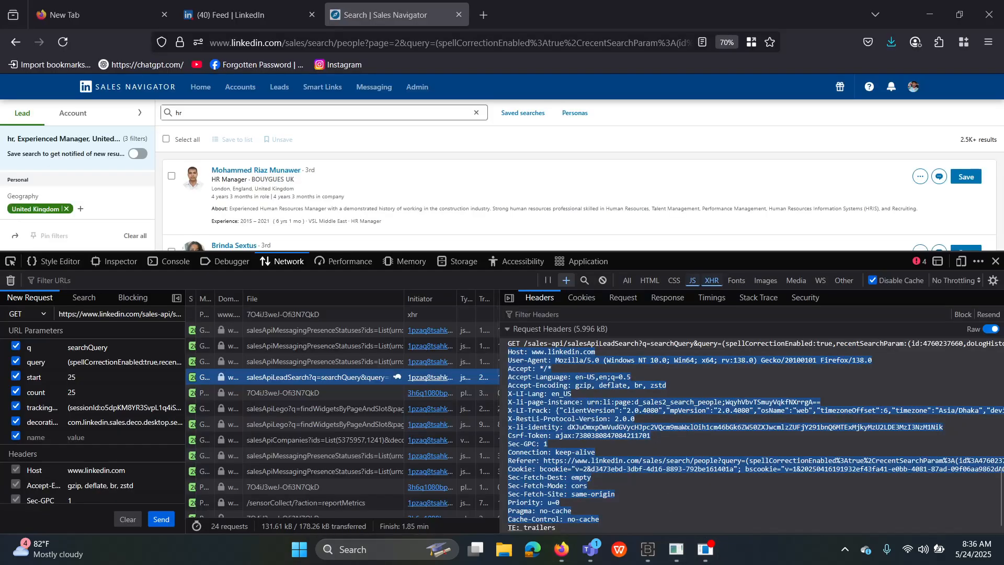
Replace the Get request's header text with the copied raw Sales Navigator headers and confirm with Ok.
{"action": "left_click", "coordinate": [682, 507]}
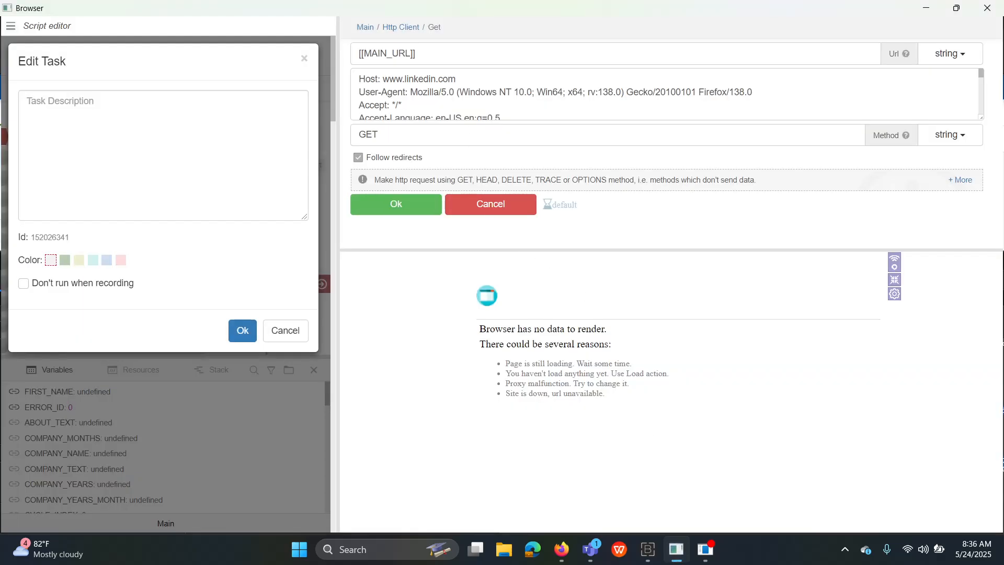
{"action": "left_click_drag", "start_coordinate": [360, 78], "coordinate": [601, 189]}
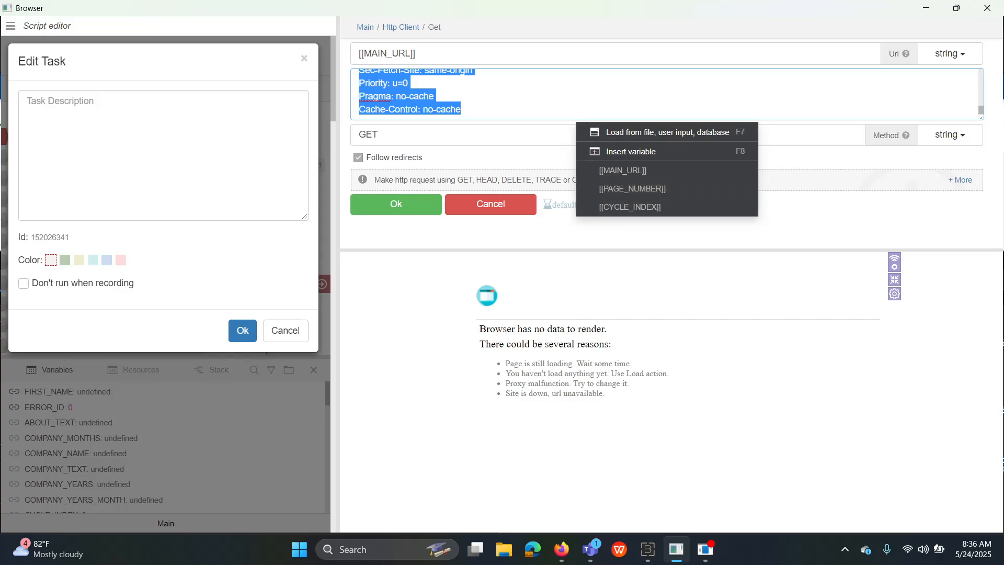
{"action": "right_click", "coordinate": [390, 96]}
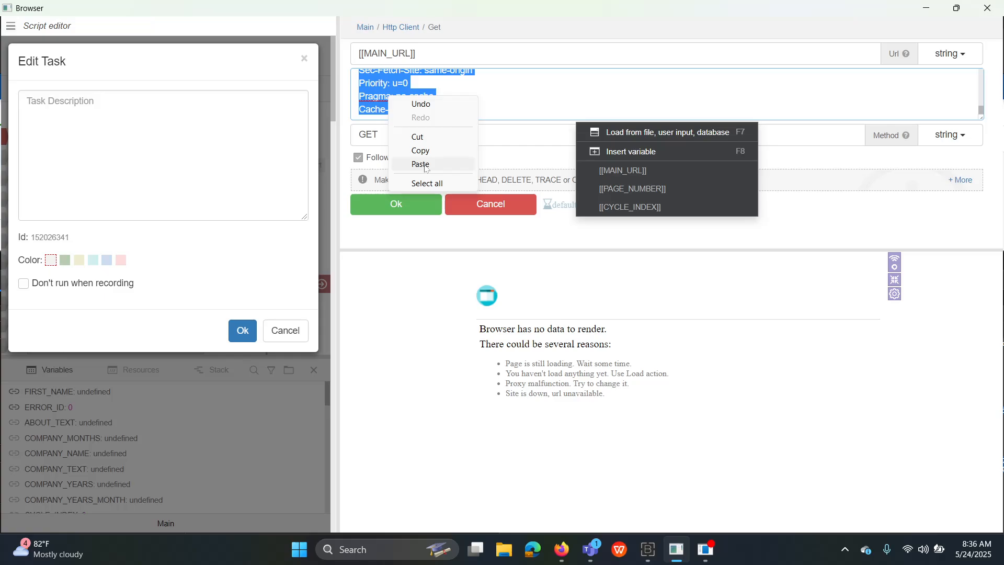
{"action": "left_click", "coordinate": [414, 166]}
{"action": "left_click", "coordinate": [414, 205]}
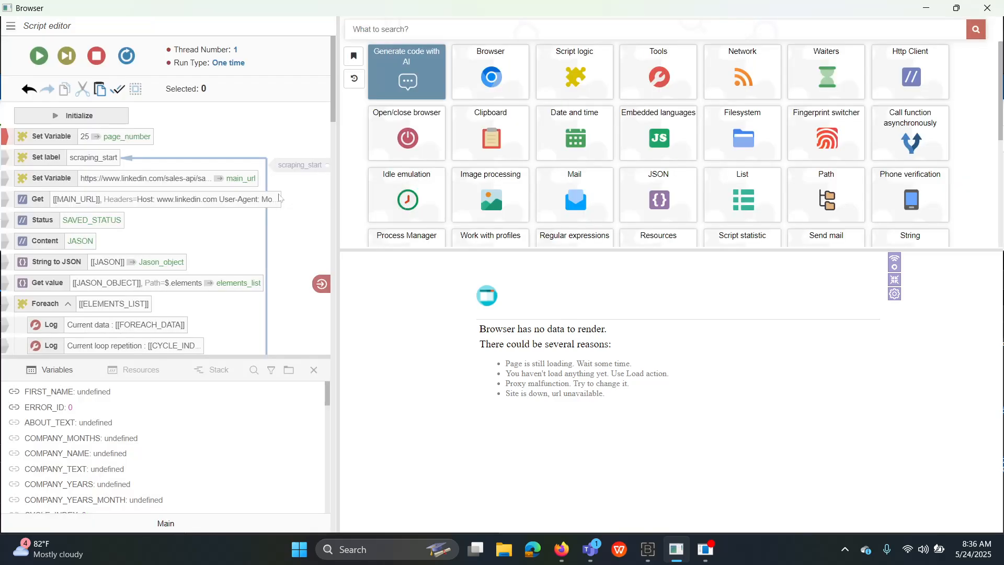
{"action": "scroll", "coordinate": [155, 220], "scroll_direction": "down", "scroll_amount": 10}
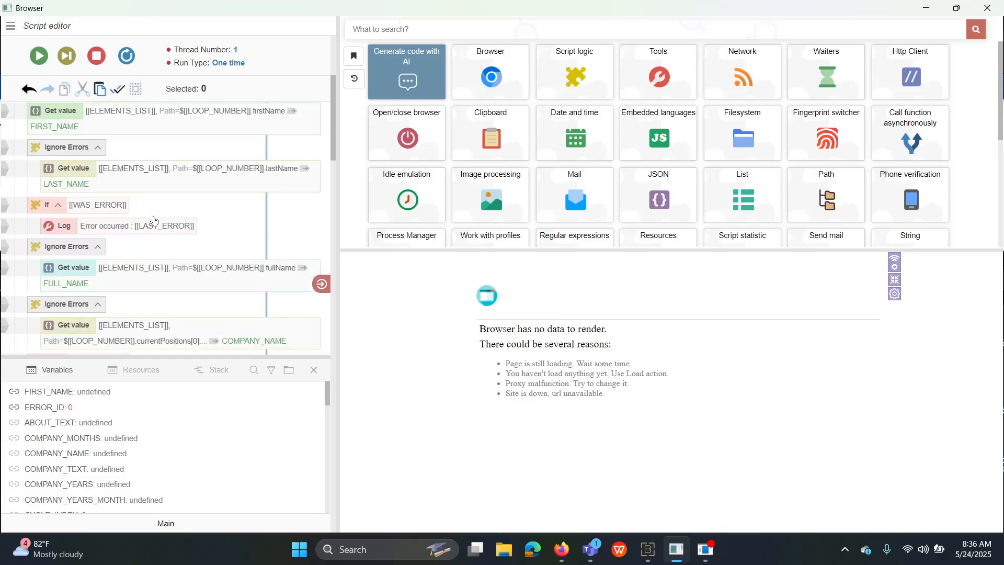
{"action": "scroll", "coordinate": [155, 220], "scroll_direction": "down", "scroll_amount": 8}
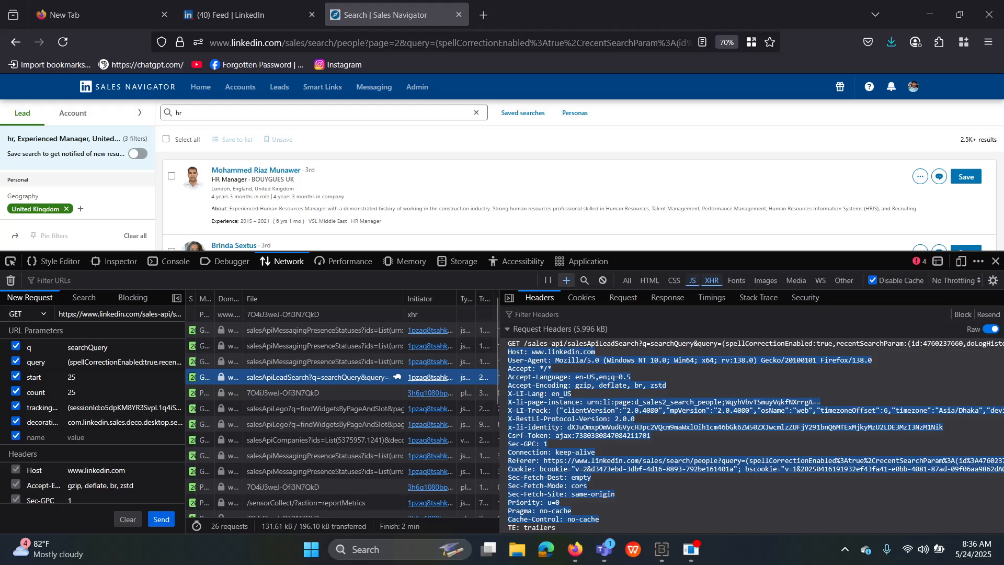
Save the LinkedIn scraping project, run it, and enlarge the log panel to watch the output.
{"action": "left_click", "coordinate": [663, 549]}
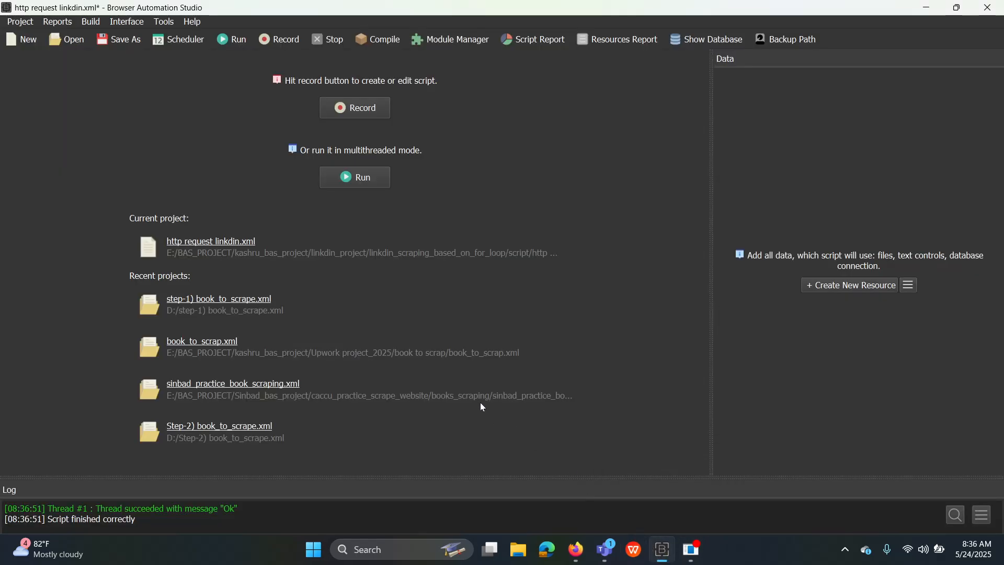
{"action": "left_click", "coordinate": [21, 24]}
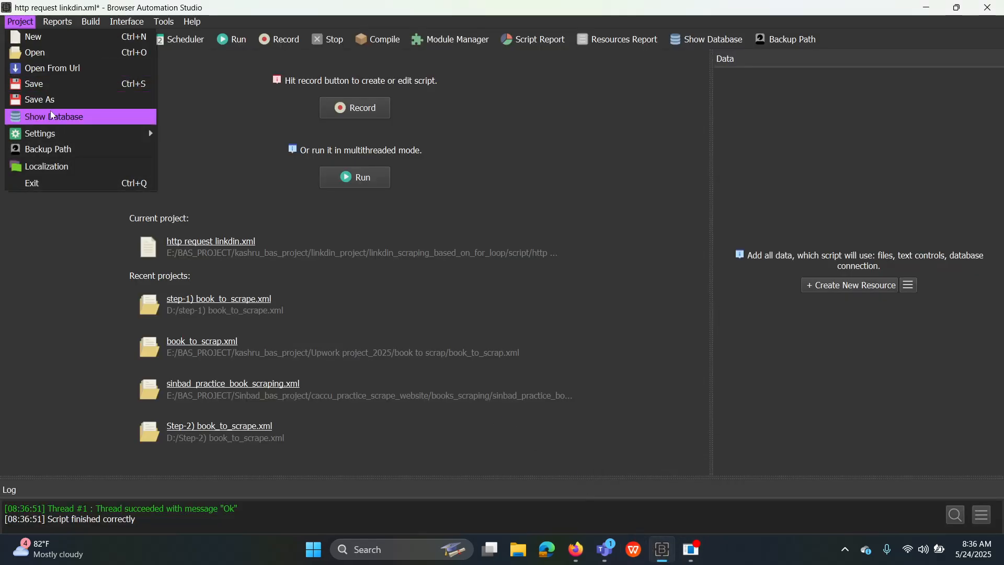
{"action": "left_click", "coordinate": [28, 82]}
{"action": "left_click", "coordinate": [348, 176]}
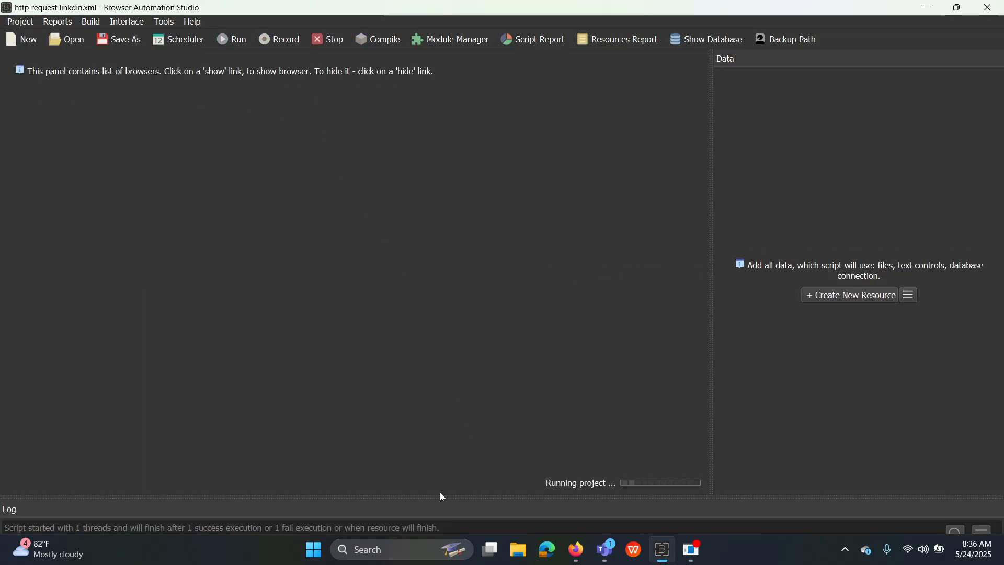
{"action": "left_click_drag", "start_coordinate": [440, 497], "coordinate": [481, 208]}
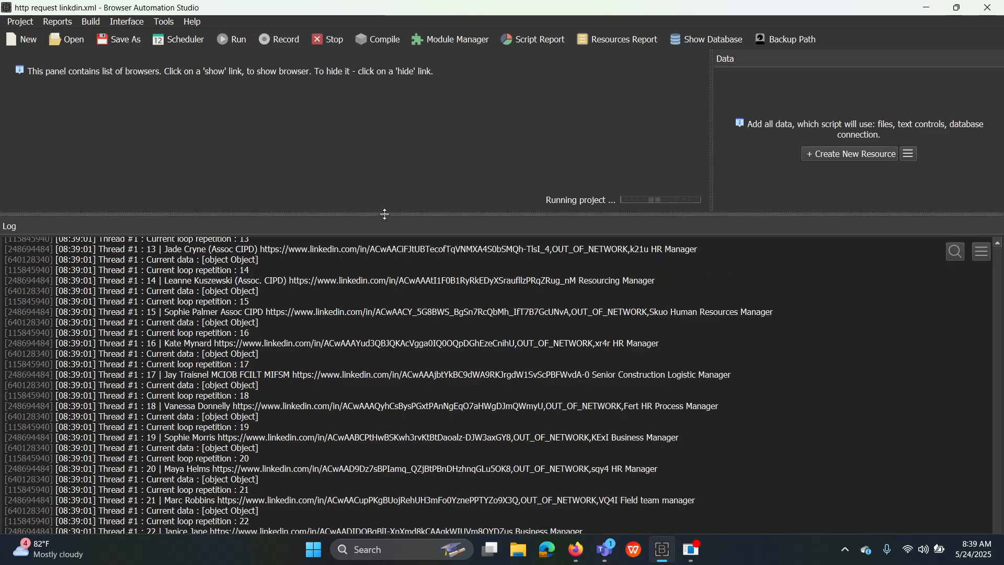
Make the log pane slightly taller while the scraper keeps collecting leads.
{"action": "left_click_drag", "start_coordinate": [385, 214], "coordinate": [404, 167]}
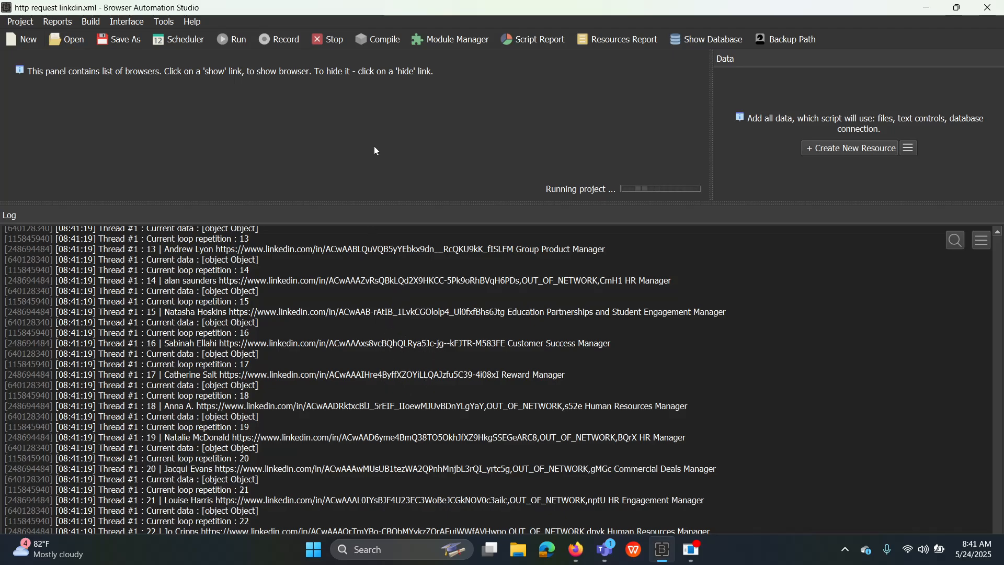
Stop the run instantly, dismiss the Script Report, and reopen the script in record mode.
{"action": "left_click", "coordinate": [325, 41]}
{"action": "left_click", "coordinate": [477, 339]}
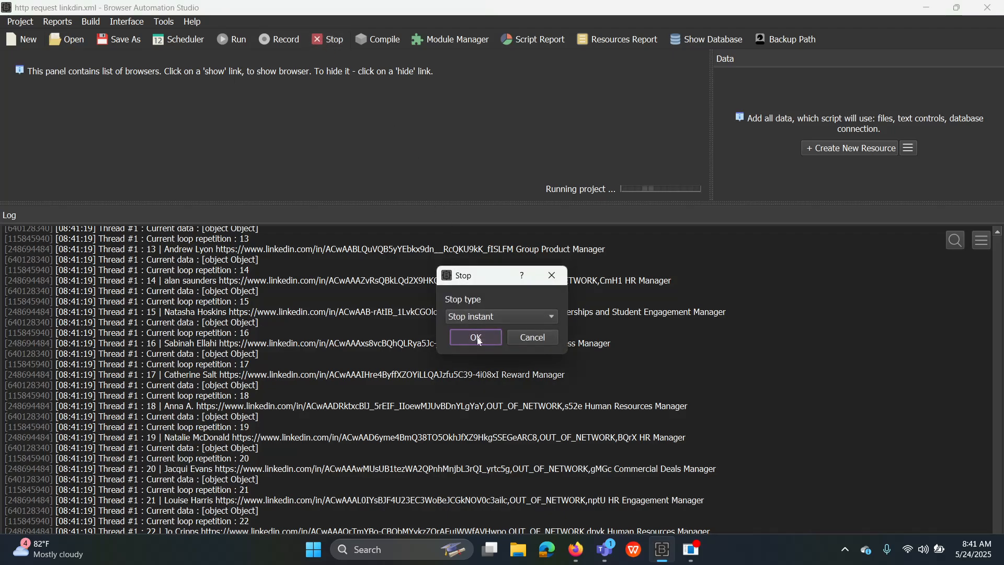
{"action": "left_click", "coordinate": [574, 448]}
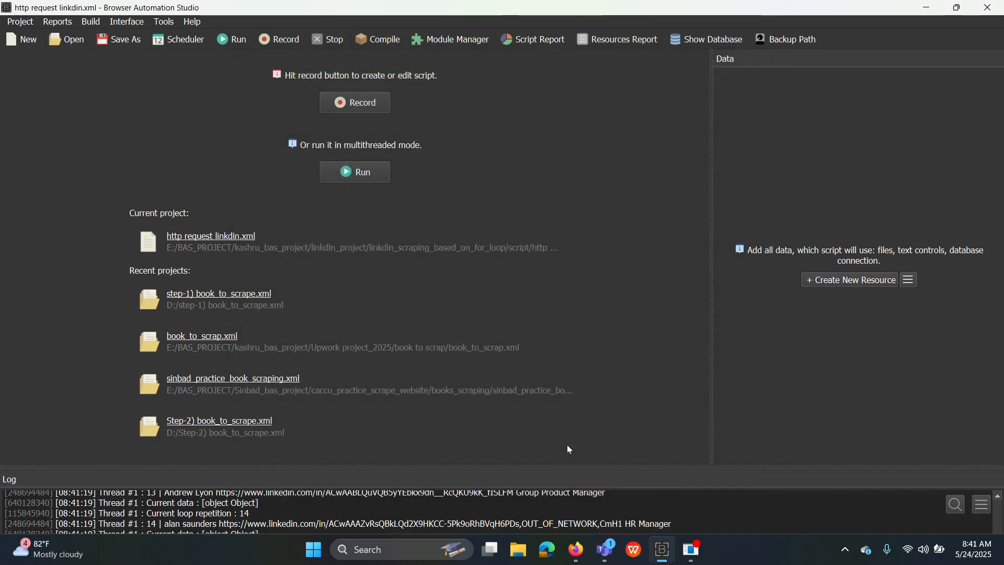
{"action": "left_click", "coordinate": [358, 103]}
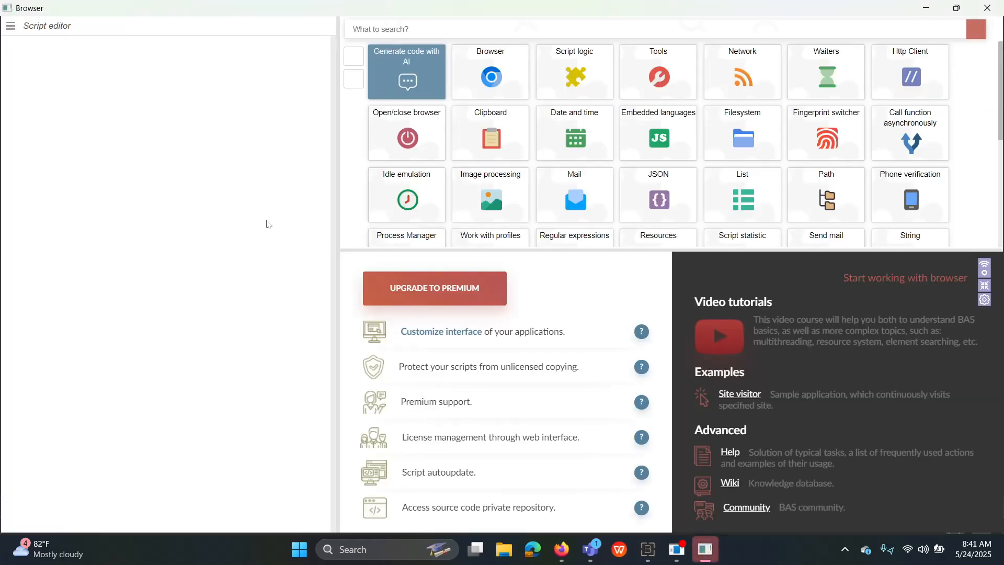
Copy the output file path from the script's Write File action.
{"action": "scroll", "coordinate": [172, 256], "scroll_direction": "down", "scroll_amount": 10}
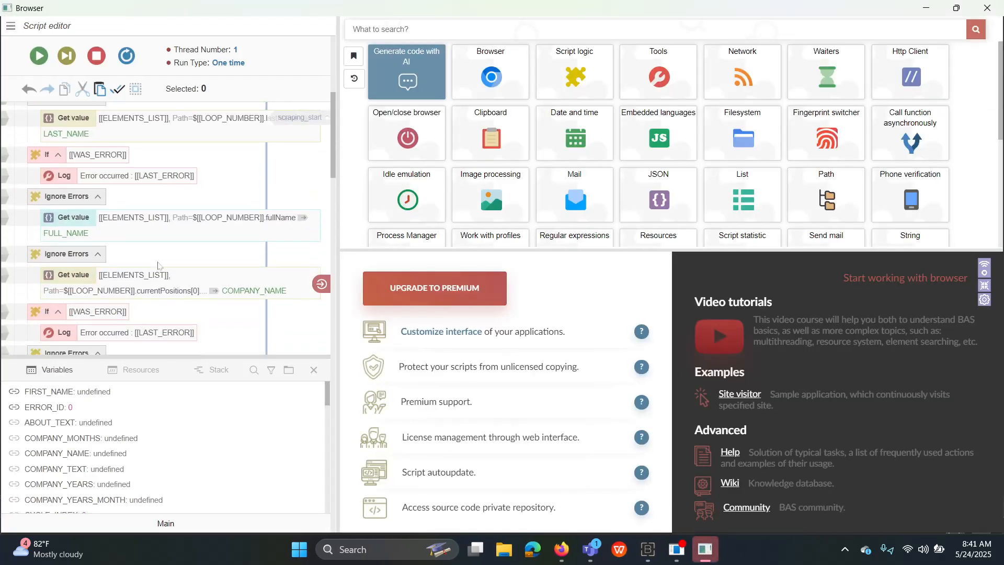
{"action": "scroll", "coordinate": [158, 266], "scroll_direction": "down", "scroll_amount": 6}
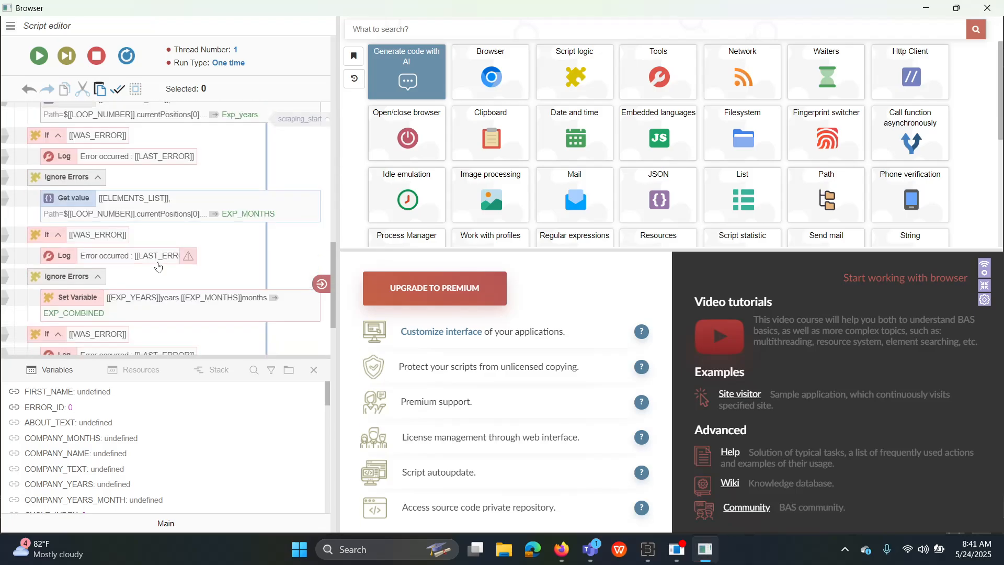
{"action": "scroll", "coordinate": [158, 266], "scroll_direction": "down", "scroll_amount": 8}
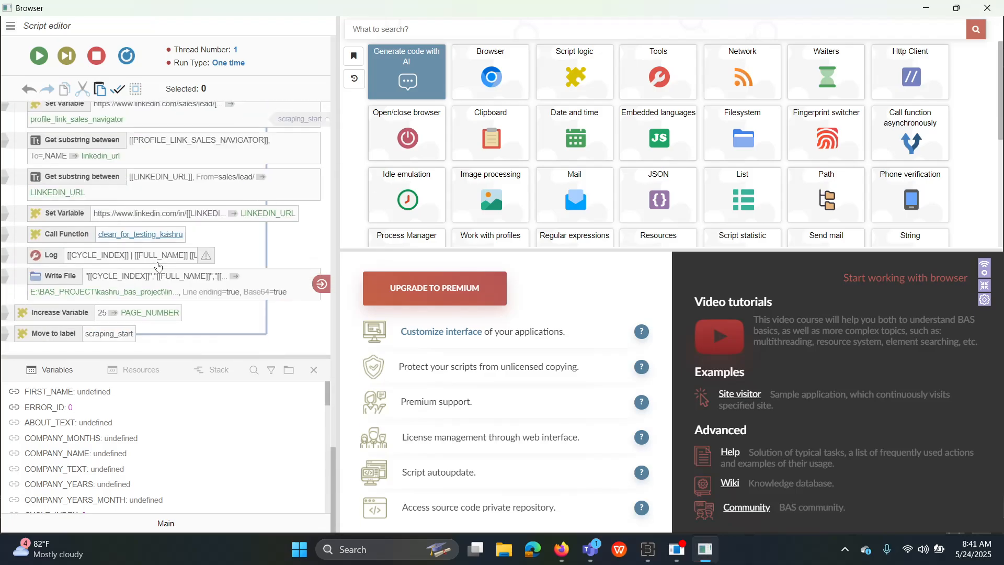
{"action": "double_click", "coordinate": [60, 278]}
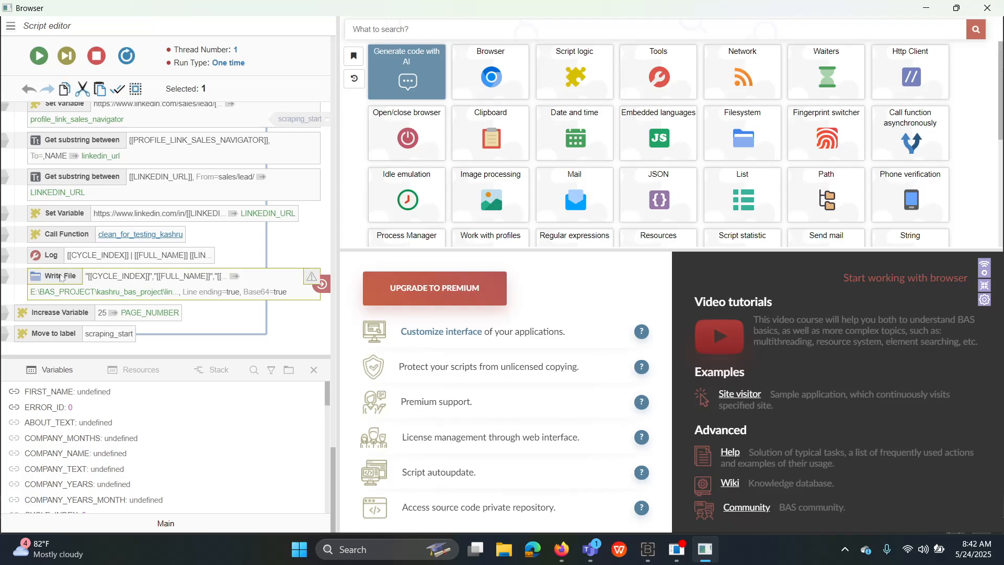
{"action": "left_click_drag", "start_coordinate": [358, 53], "coordinate": [648, 54]}
{"action": "right_click", "coordinate": [502, 50]}
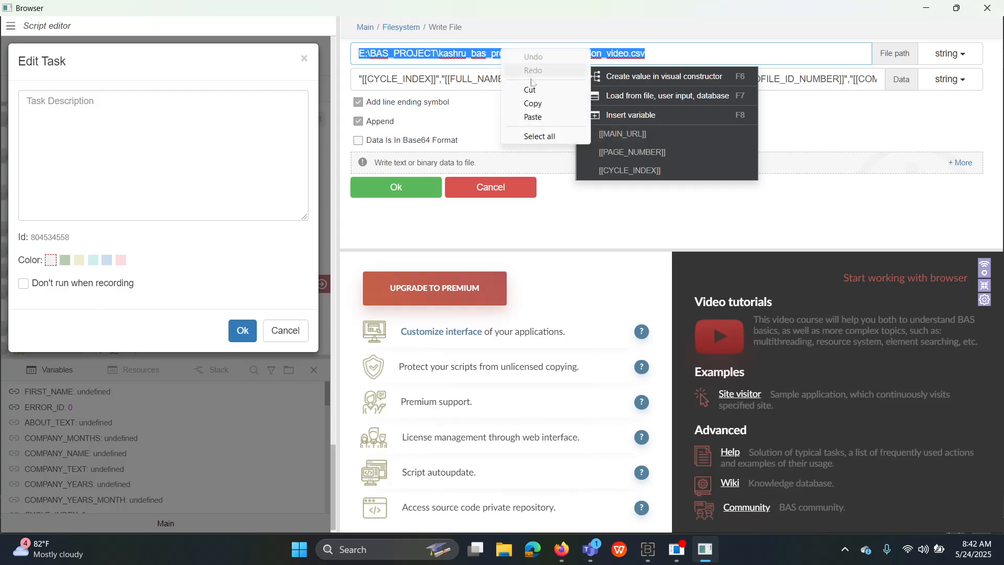
{"action": "left_click", "coordinate": [541, 104]}
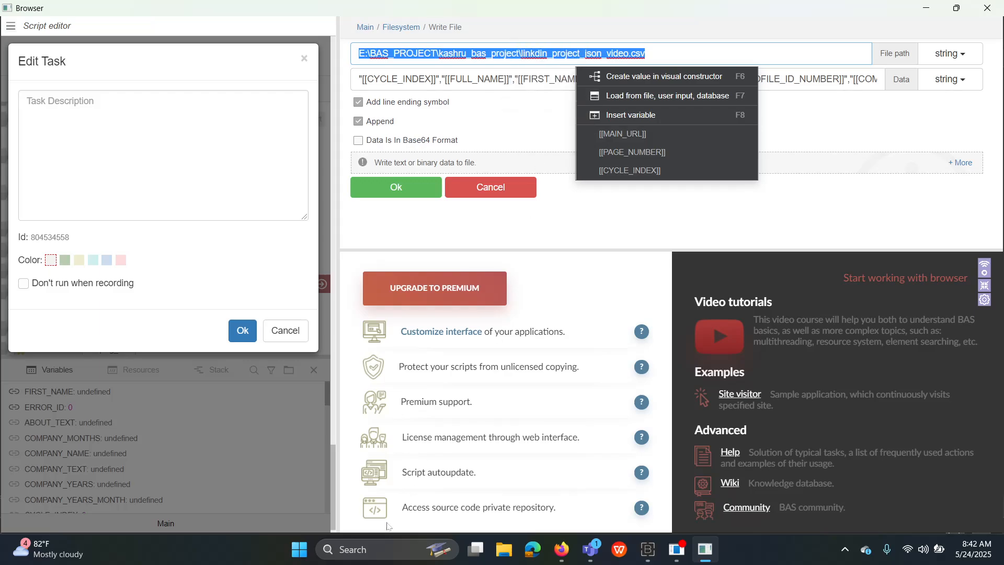
Search Windows for the copied path and open linkdin_project_json_video.csv.
{"action": "left_click", "coordinate": [377, 549]}
{"action": "right_click", "coordinate": [378, 548]}
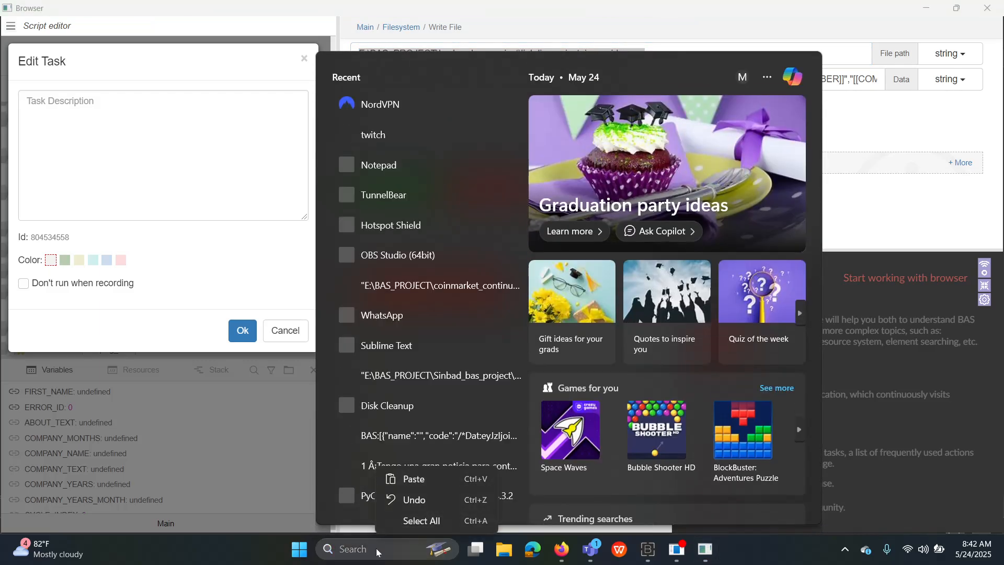
{"action": "left_click", "coordinate": [415, 478]}
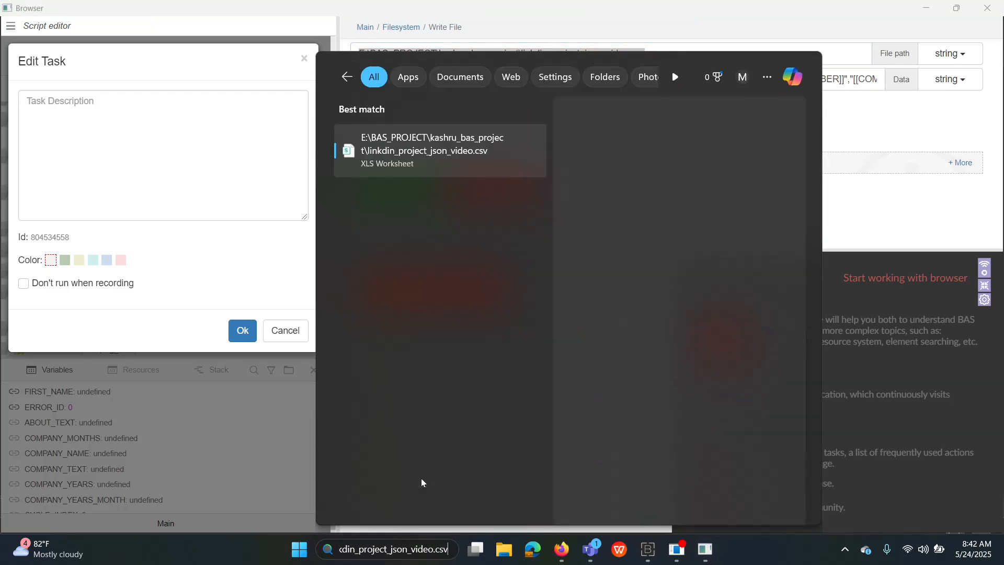
{"action": "left_click", "coordinate": [404, 161]}
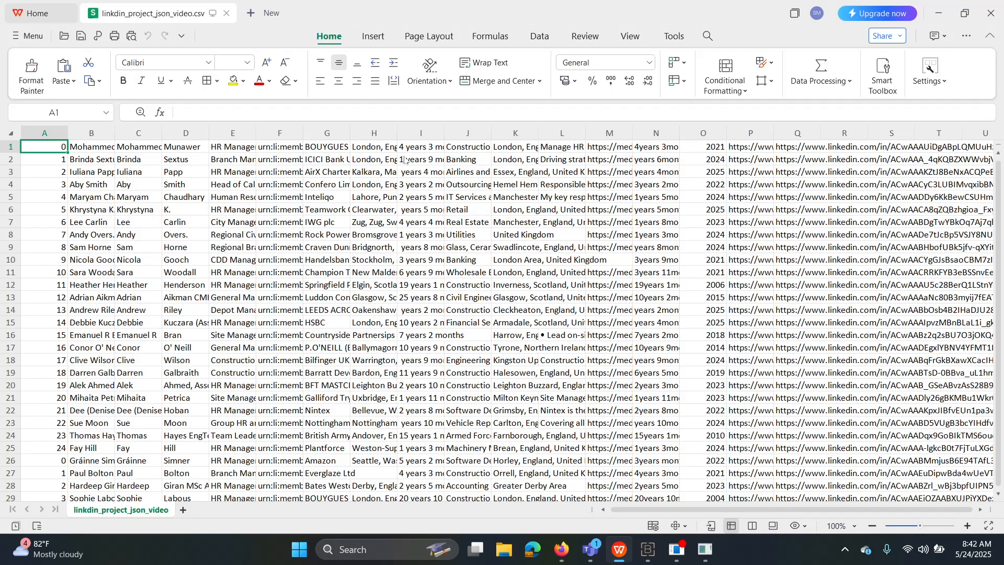
Widen columns B and E so full lead names and job titles show.
{"action": "scroll", "coordinate": [404, 159], "scroll_direction": "up", "scroll_amount": 2}
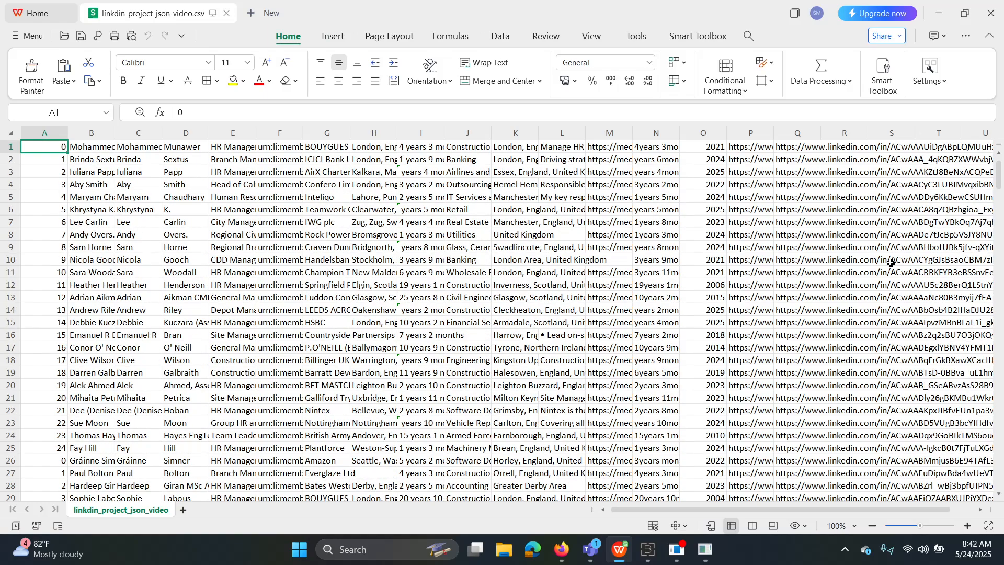
{"action": "left_click_drag", "start_coordinate": [1001, 187], "coordinate": [1001, 484]}
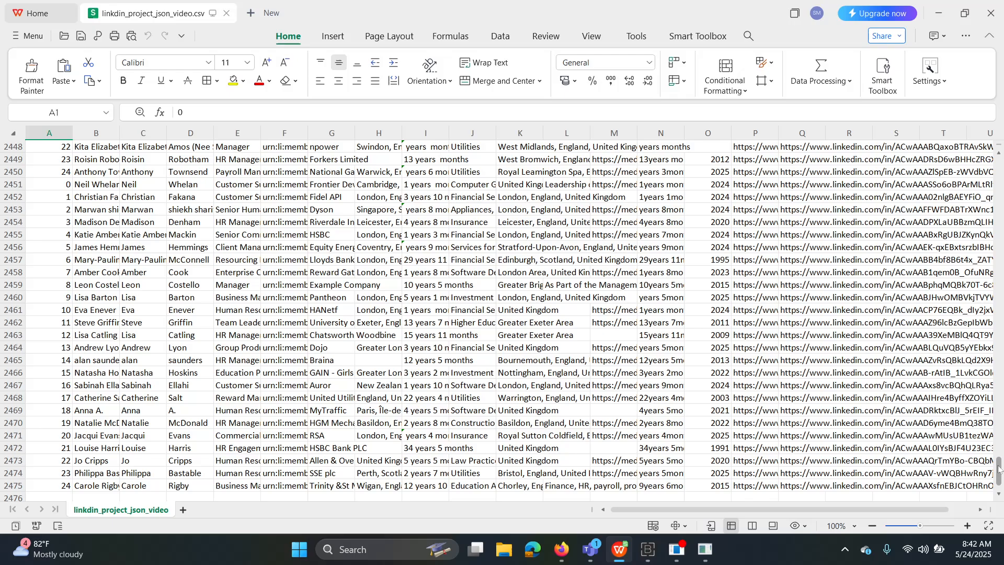
{"action": "left_click_drag", "start_coordinate": [1000, 470], "coordinate": [1002, 41]}
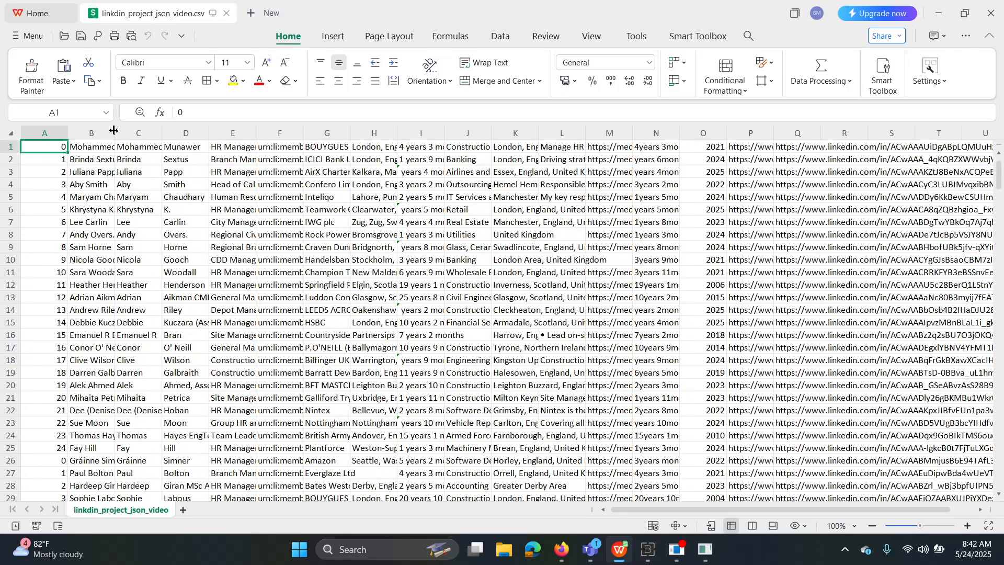
{"action": "left_click_drag", "start_coordinate": [113, 130], "coordinate": [345, 133]}
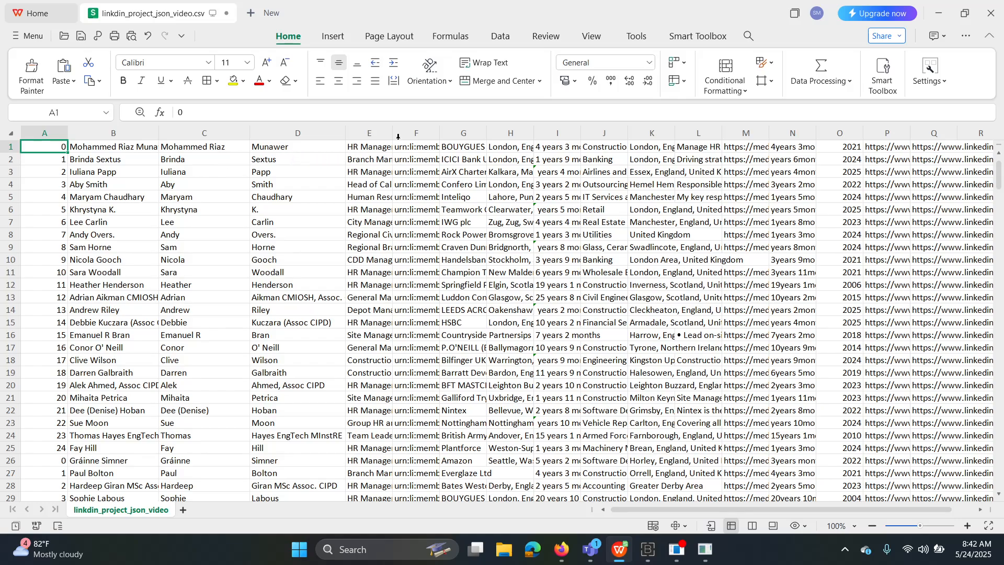
{"action": "left_click_drag", "start_coordinate": [393, 133], "coordinate": [514, 132]}
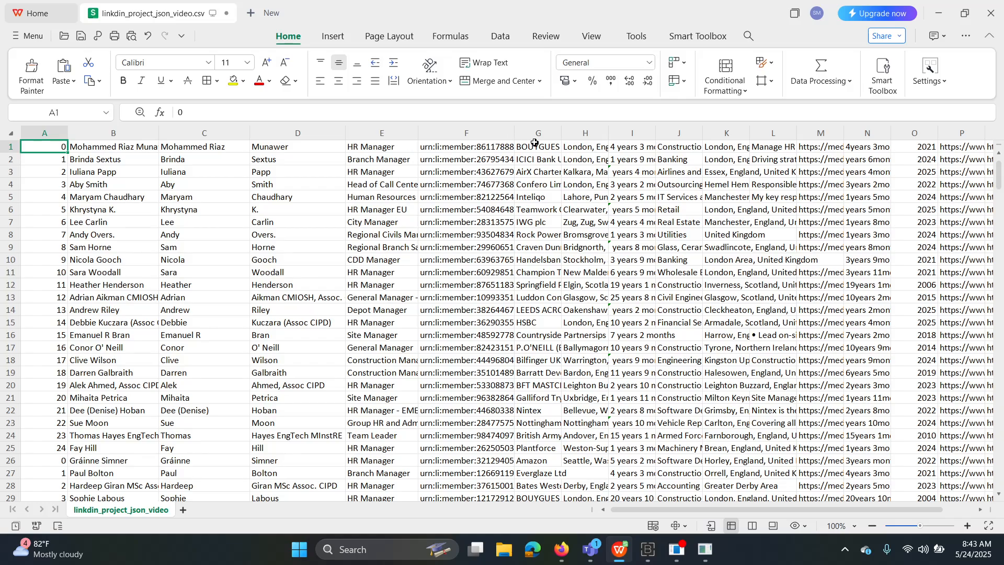
Bring the Sales Navigator results window forward and shrink the network inspector to show more leads.
{"action": "left_click", "coordinate": [561, 555]}
{"action": "left_click", "coordinate": [513, 491]}
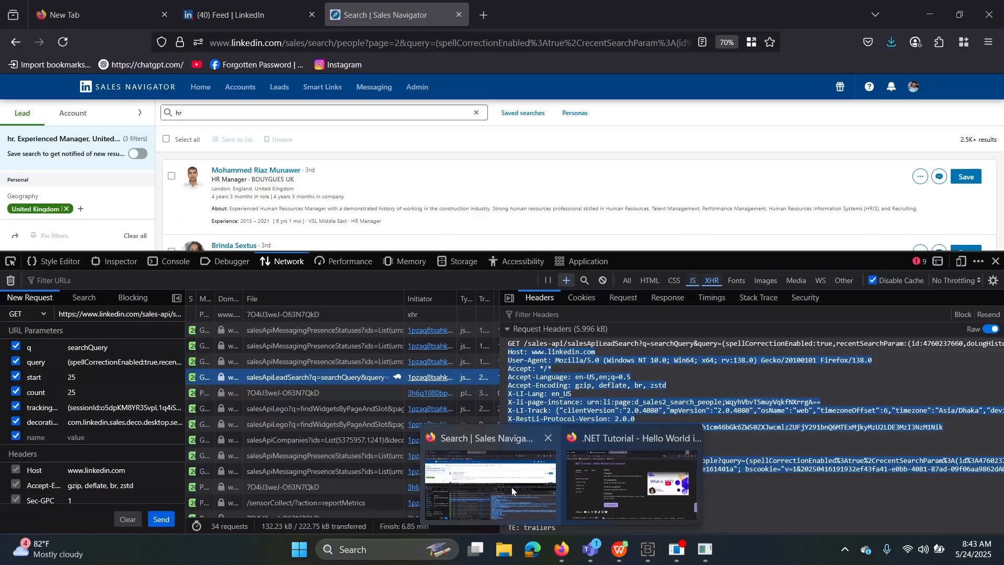
{"action": "left_click", "coordinate": [507, 484]}
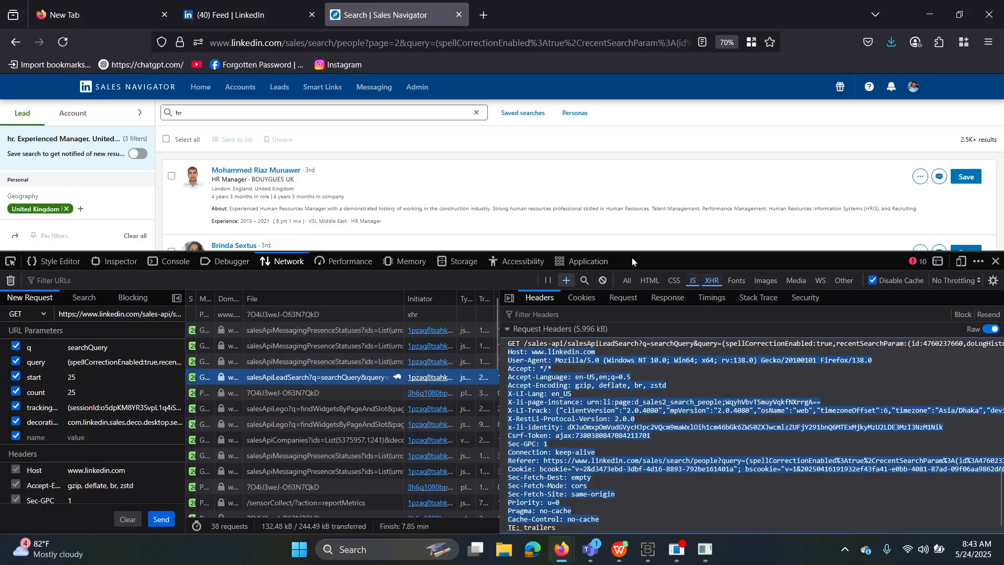
{"action": "left_click_drag", "start_coordinate": [632, 251], "coordinate": [631, 357]}
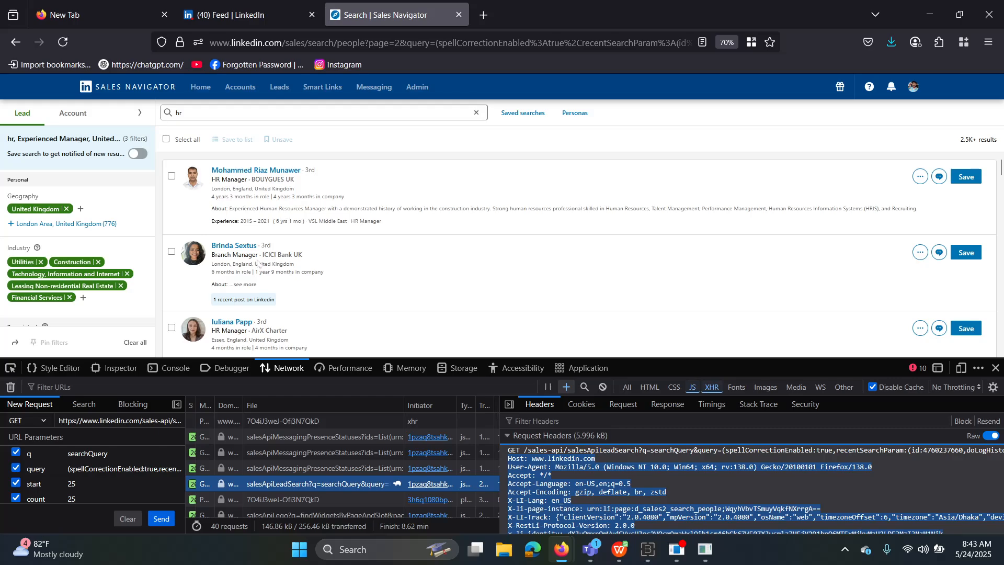
{"action": "mouse_move", "coordinate": [563, 552]}
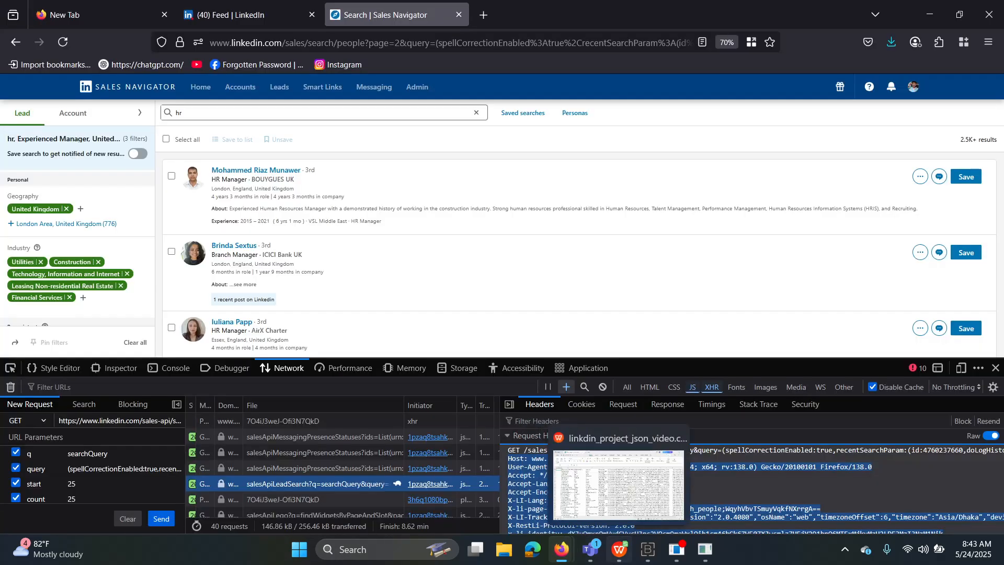
{"action": "left_click", "coordinate": [619, 511]}
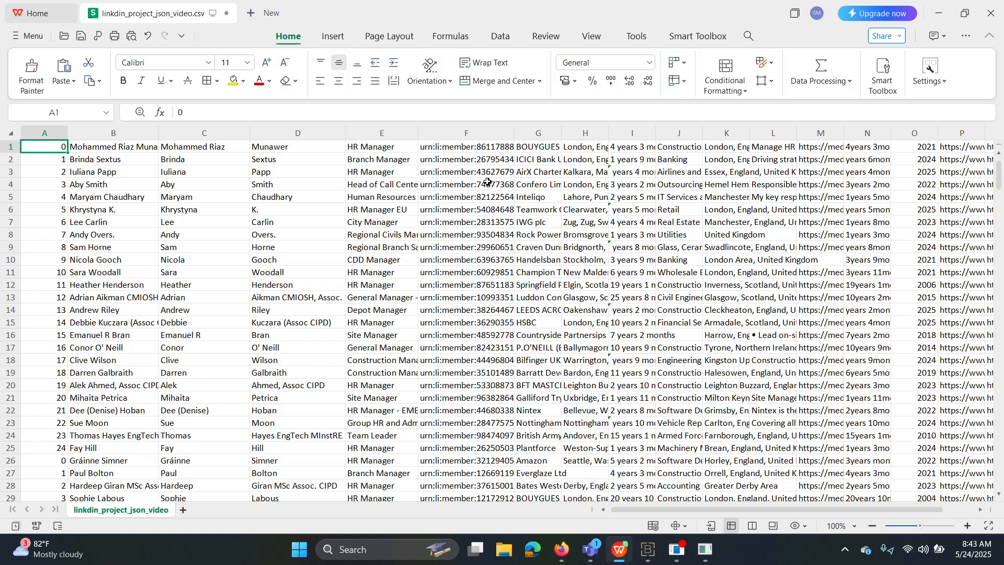
{"action": "left_click_drag", "start_coordinate": [515, 133], "coordinate": [456, 133]}
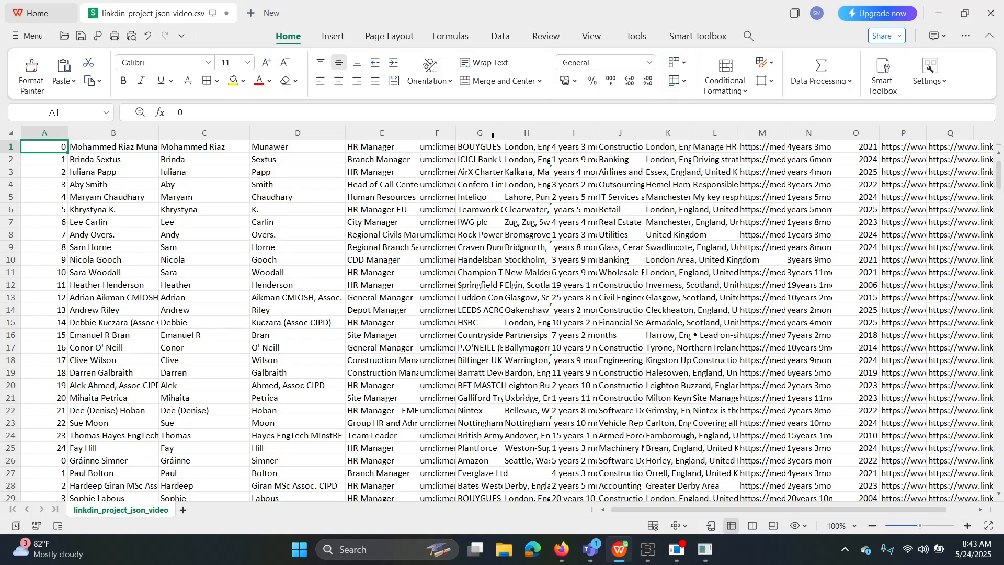
{"action": "left_click_drag", "start_coordinate": [504, 132], "coordinate": [536, 134]}
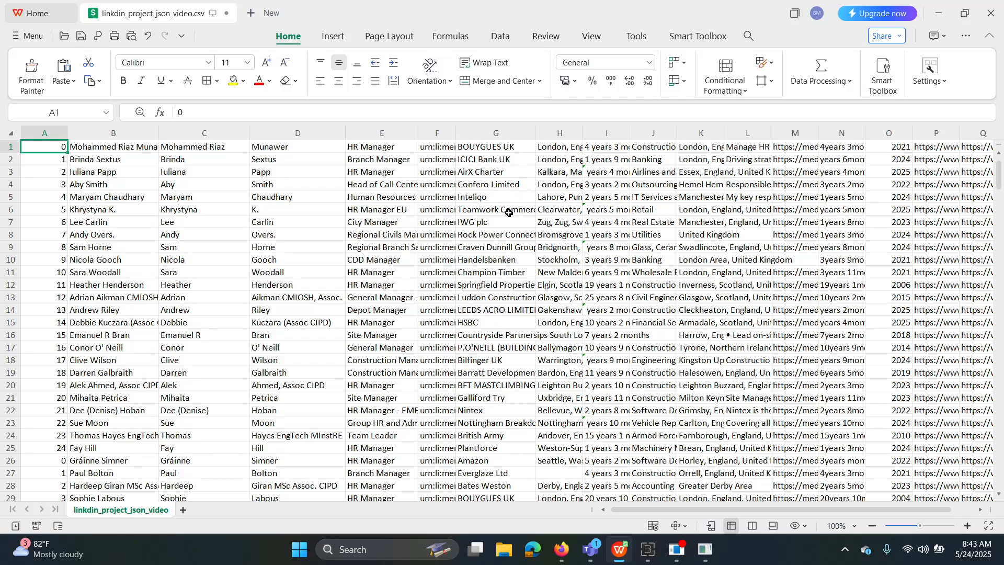
{"action": "mouse_move", "coordinate": [562, 549]}
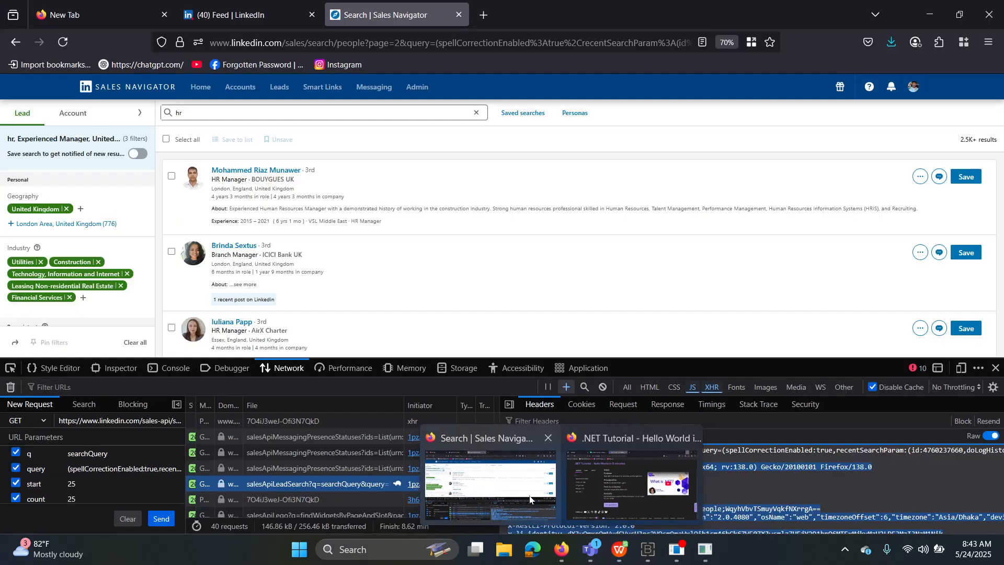
Switch to the Sales Navigator hr lead results and scroll through them for comparison.
{"action": "left_click", "coordinate": [530, 498]}
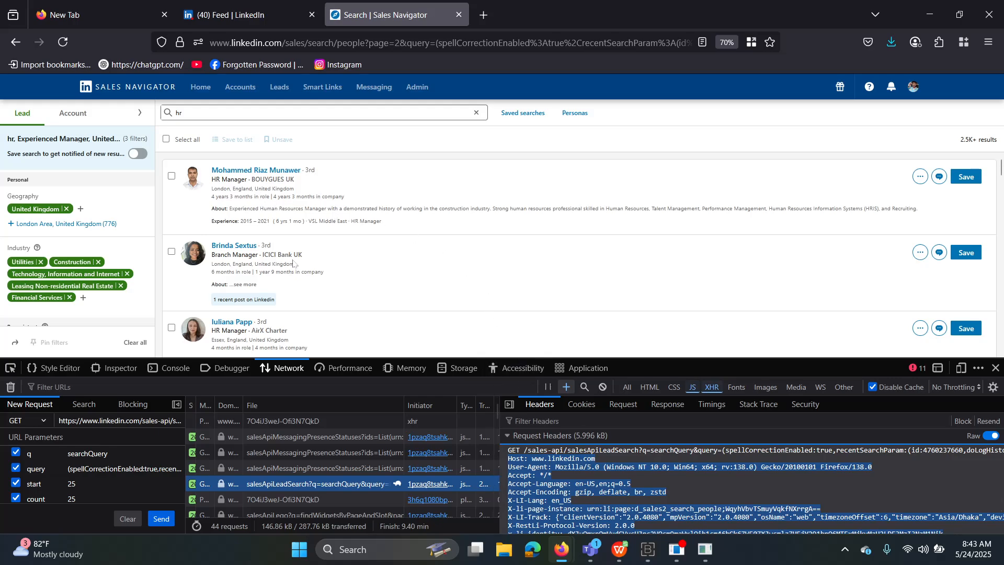
{"action": "scroll", "coordinate": [312, 249], "scroll_direction": "down", "scroll_amount": 3}
{"action": "scroll", "coordinate": [311, 249], "scroll_direction": "up", "scroll_amount": 2}
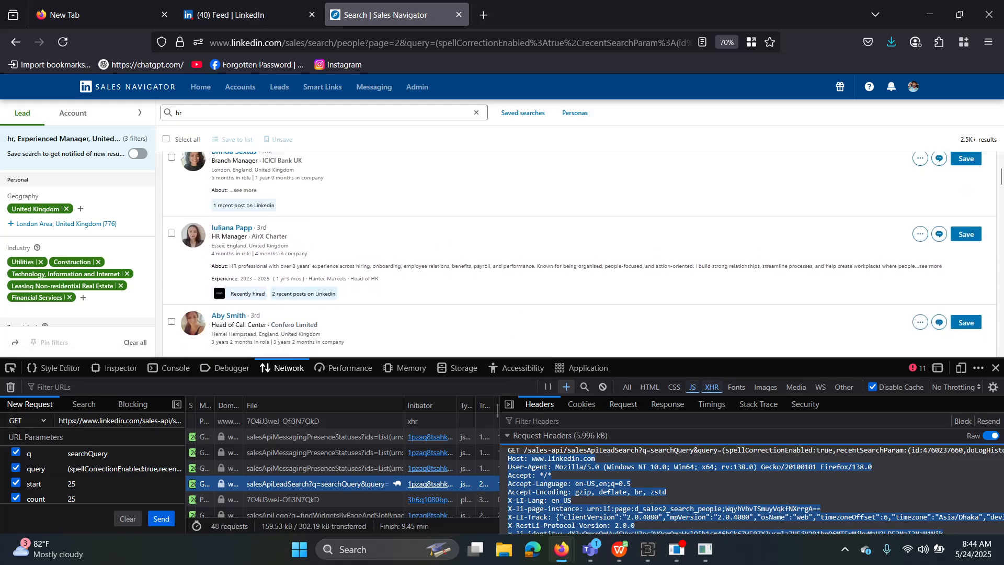
{"action": "mouse_move", "coordinate": [570, 545]}
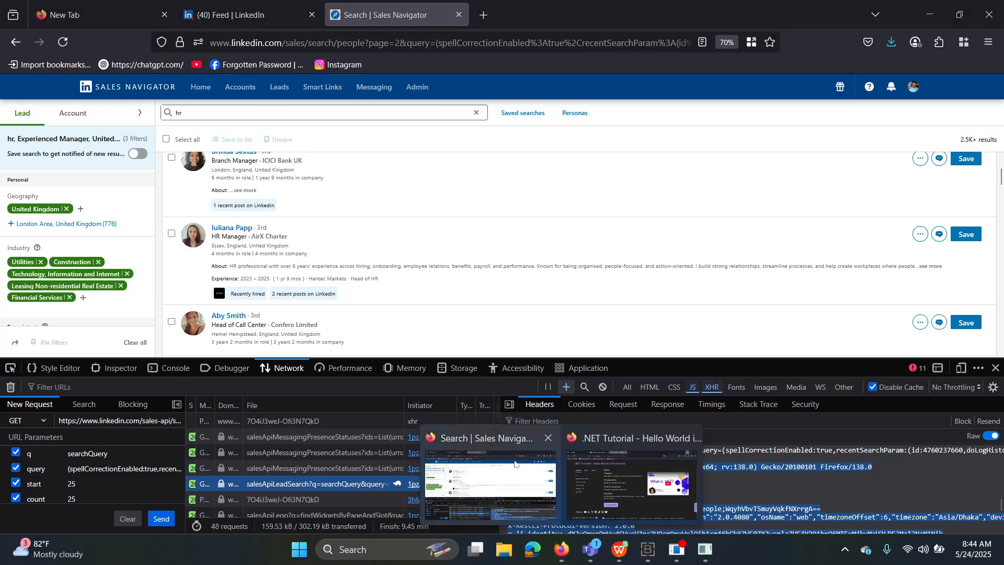
{"action": "left_click", "coordinate": [509, 481]}
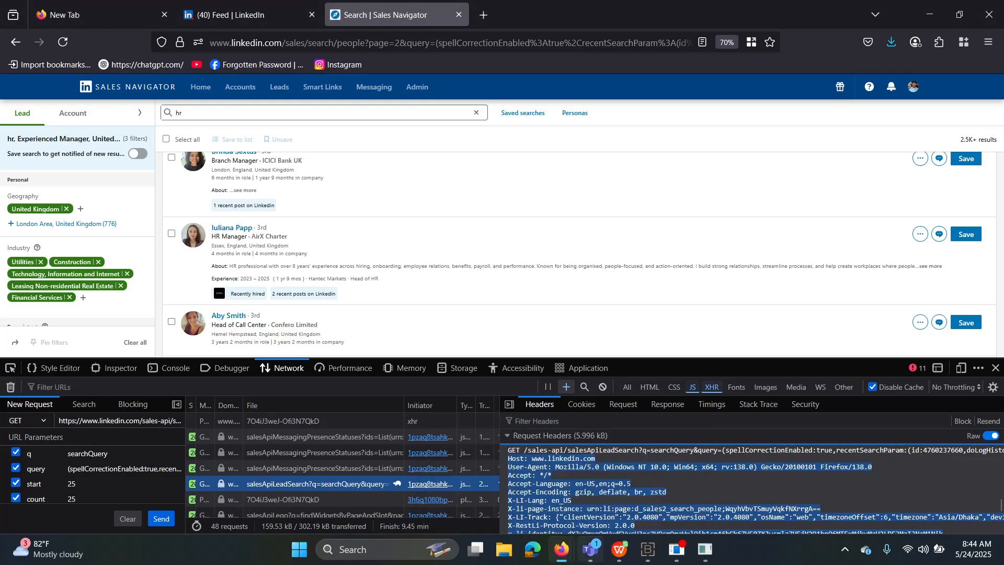
In the spreadsheet, widen column F, collapse column G, and widen column H for full locations.
{"action": "left_click", "coordinate": [619, 550]}
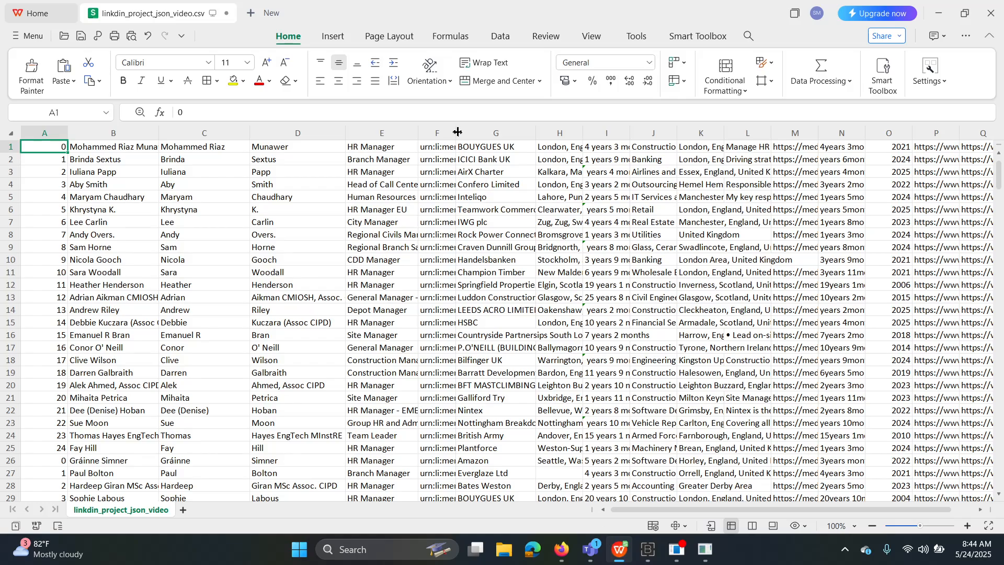
{"action": "left_click_drag", "start_coordinate": [458, 132], "coordinate": [522, 132]}
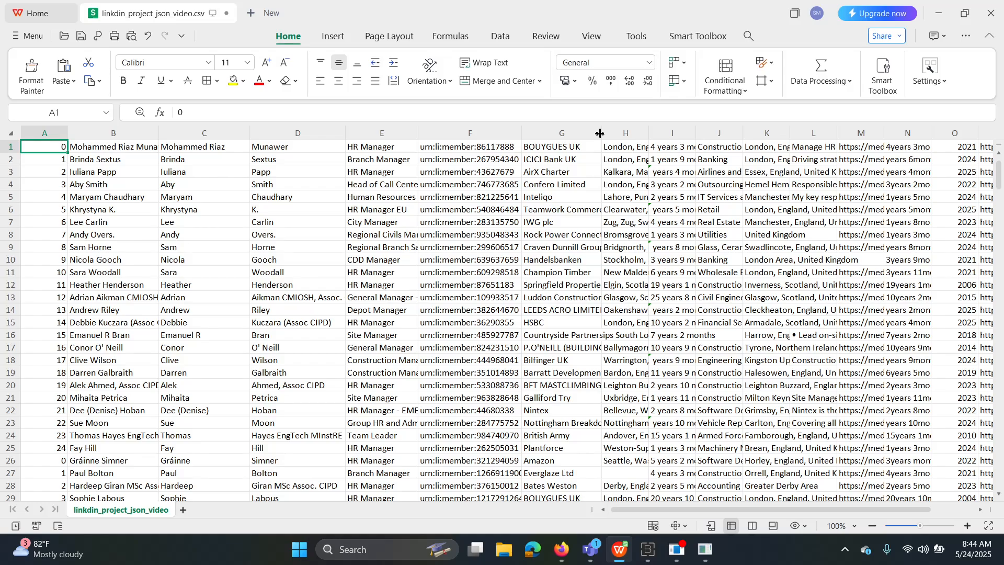
{"action": "left_click_drag", "start_coordinate": [604, 132], "coordinate": [450, 134]}
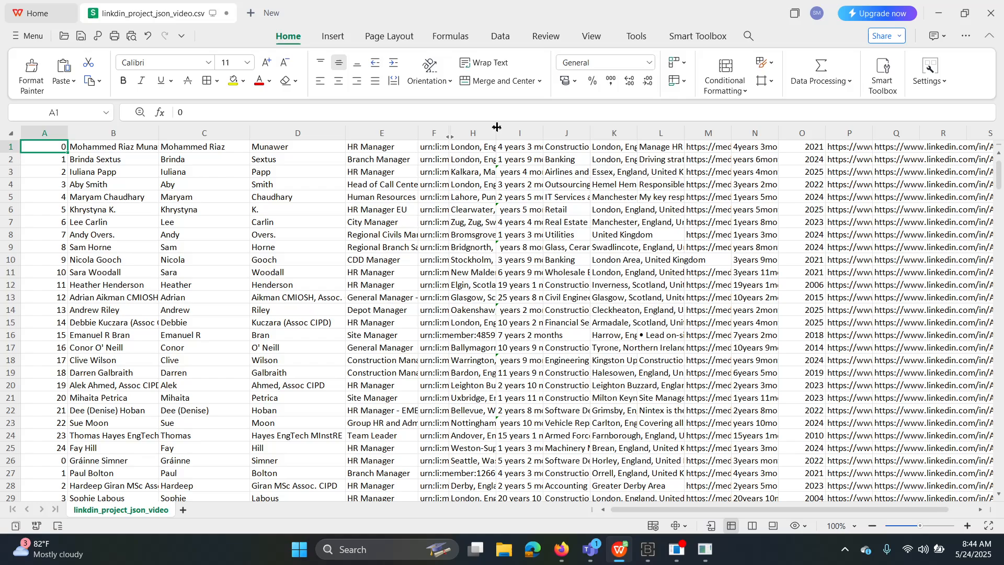
{"action": "left_click_drag", "start_coordinate": [496, 127], "coordinate": [572, 132]}
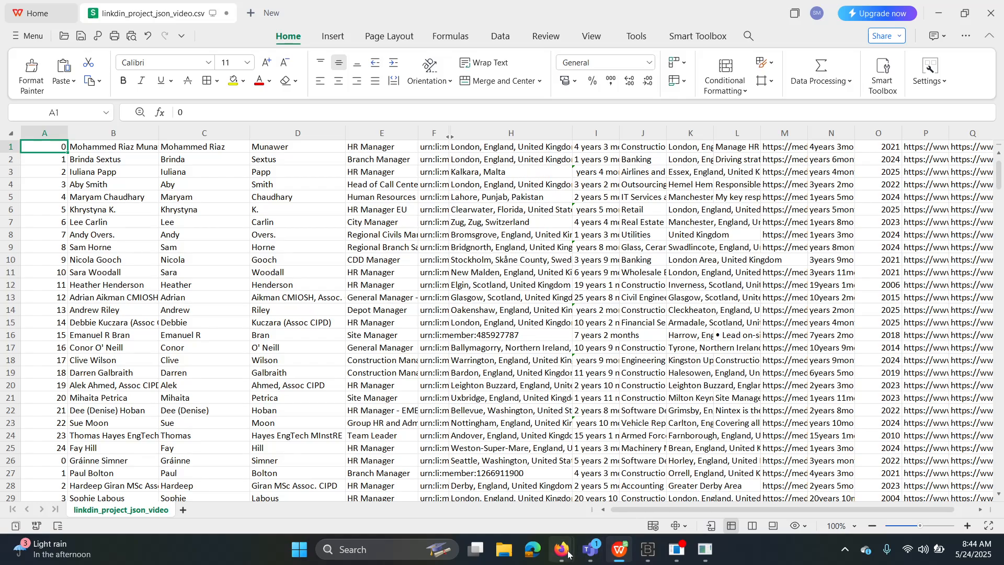
{"action": "mouse_move", "coordinate": [562, 549]}
{"action": "left_click", "coordinate": [490, 473]}
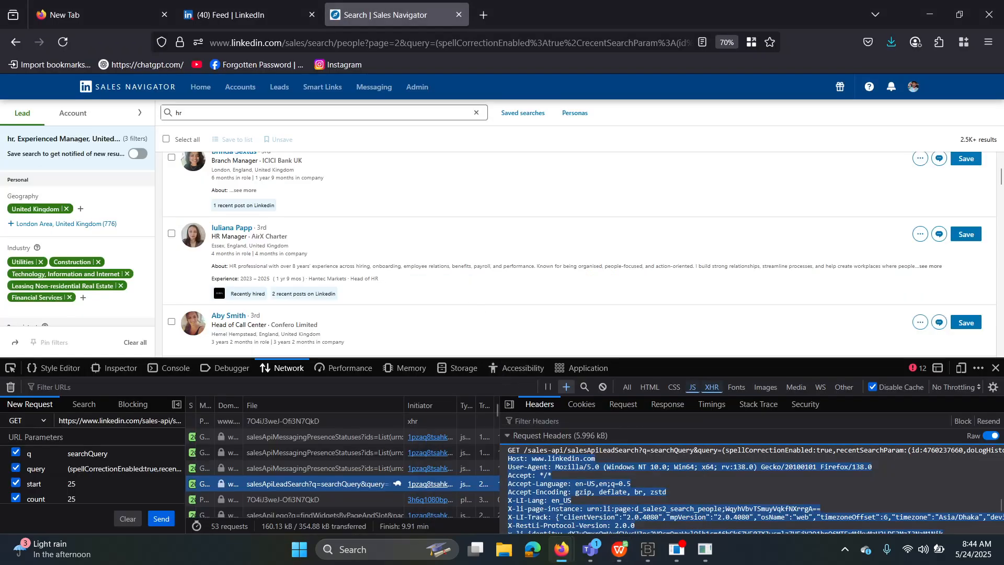
{"action": "scroll", "coordinate": [377, 269], "scroll_direction": "up", "scroll_amount": 3}
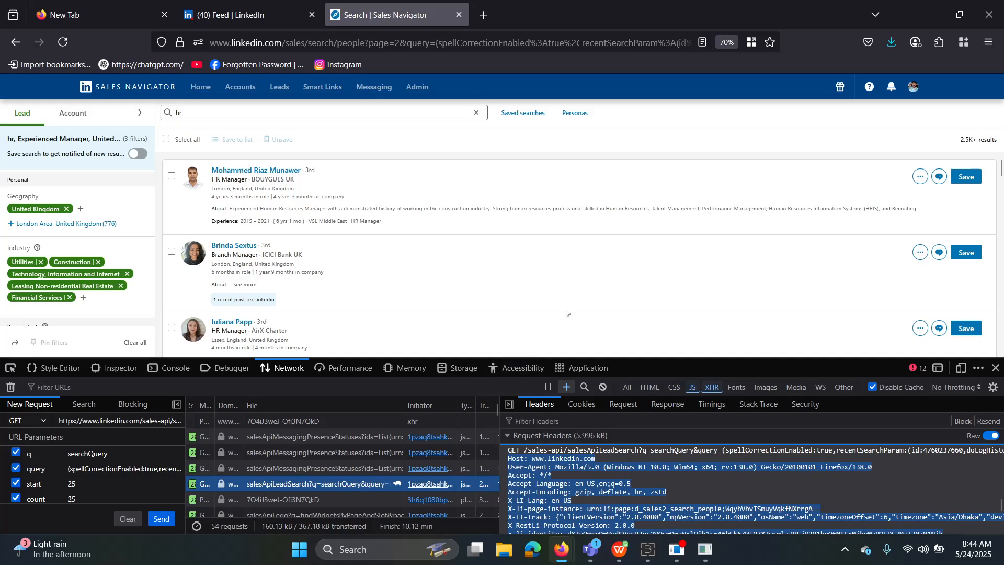
{"action": "left_click", "coordinate": [632, 552]}
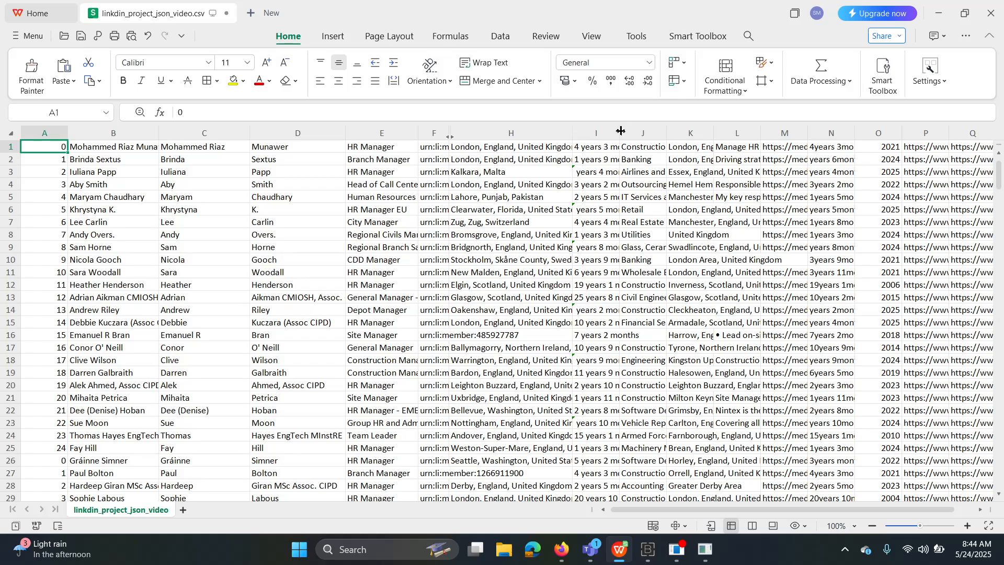
Widen column I, then adjust the column borders after checking Sales Navigator.
{"action": "left_click_drag", "start_coordinate": [619, 132], "coordinate": [682, 134]}
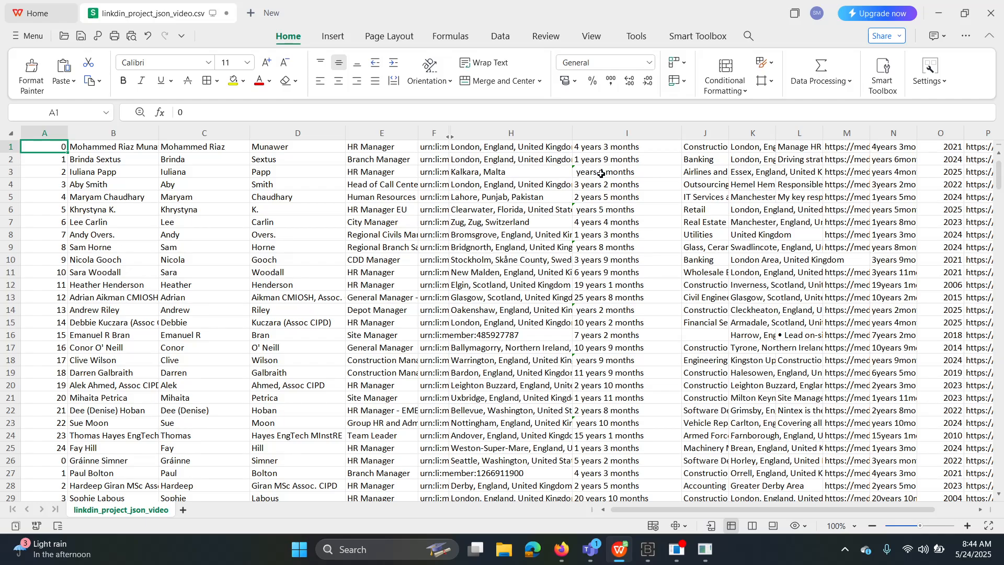
{"action": "mouse_move", "coordinate": [562, 549]}
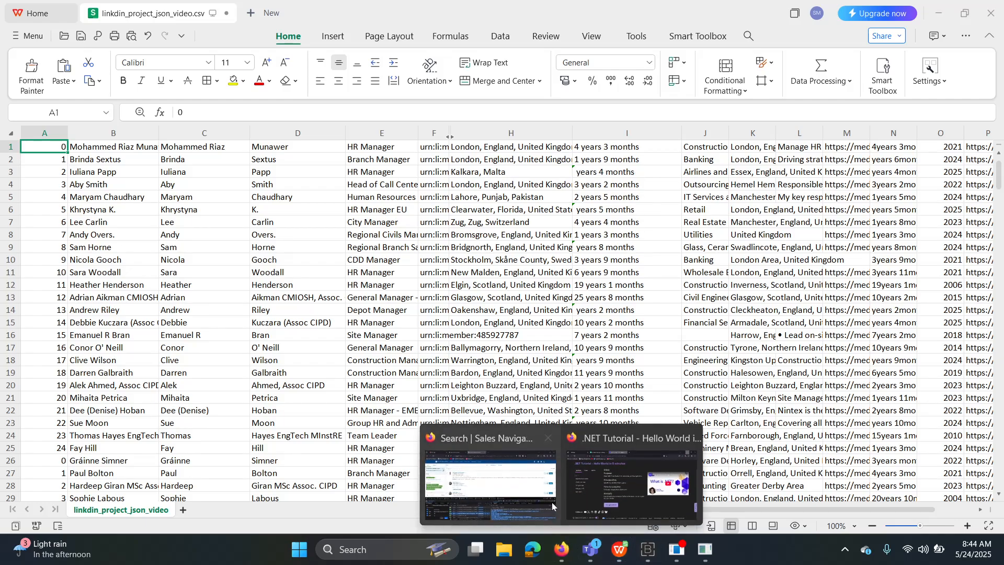
{"action": "left_click", "coordinate": [540, 492]}
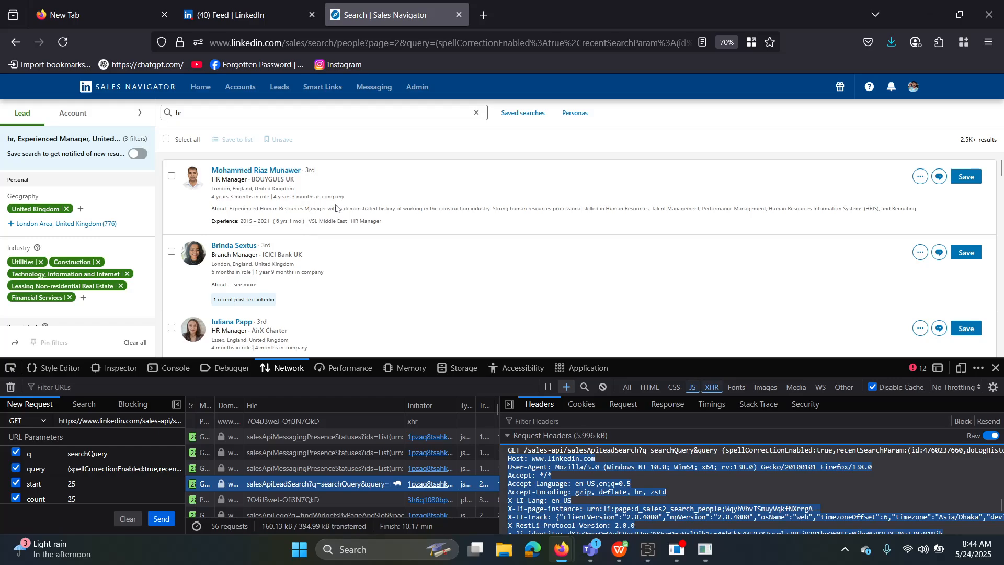
{"action": "mouse_move", "coordinate": [620, 549]}
{"action": "left_click", "coordinate": [620, 520]}
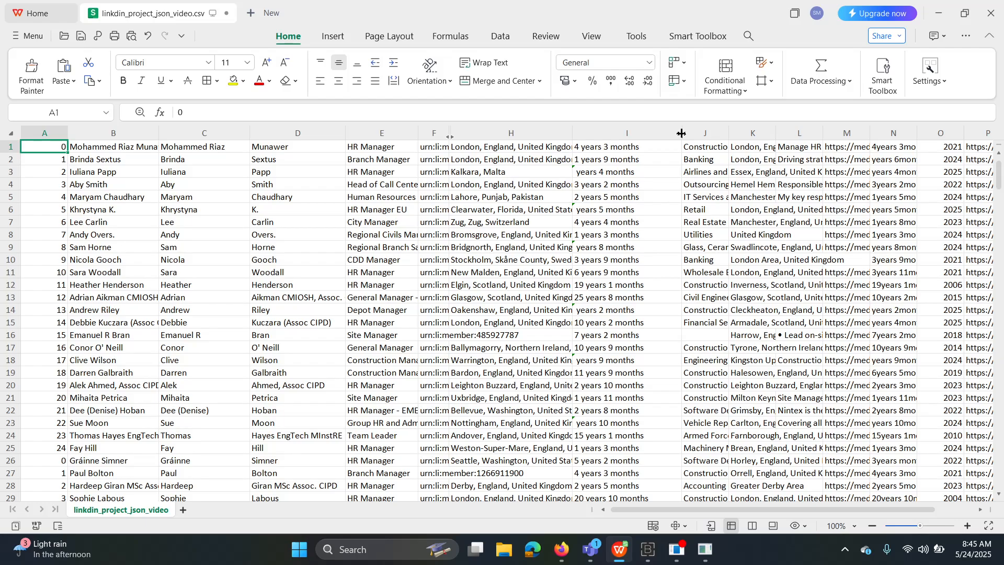
{"action": "left_click_drag", "start_coordinate": [681, 133], "coordinate": [795, 134]}
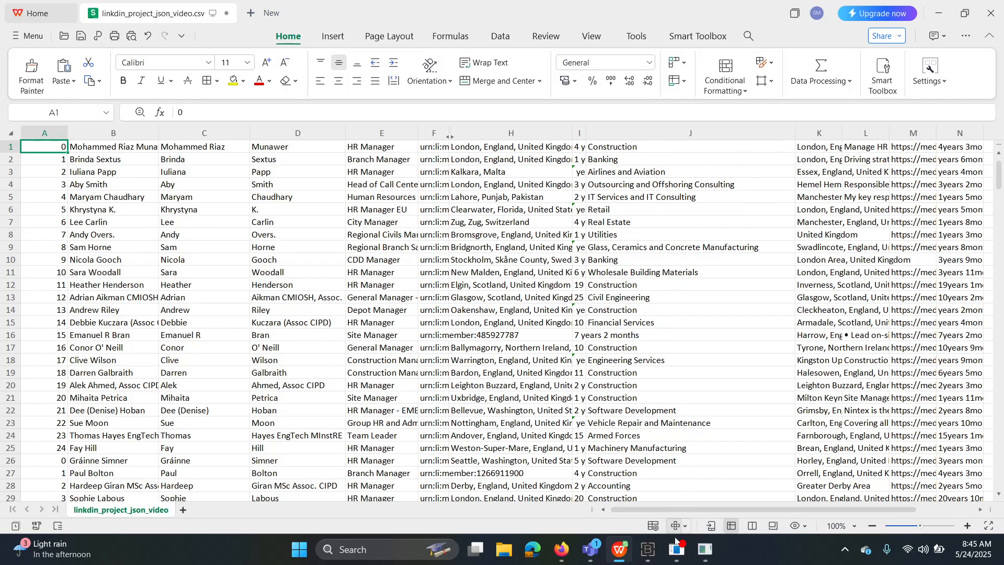
Review the Sales Navigator lead results, then return to the scraped leads spreadsheet.
{"action": "mouse_move", "coordinate": [619, 553]}
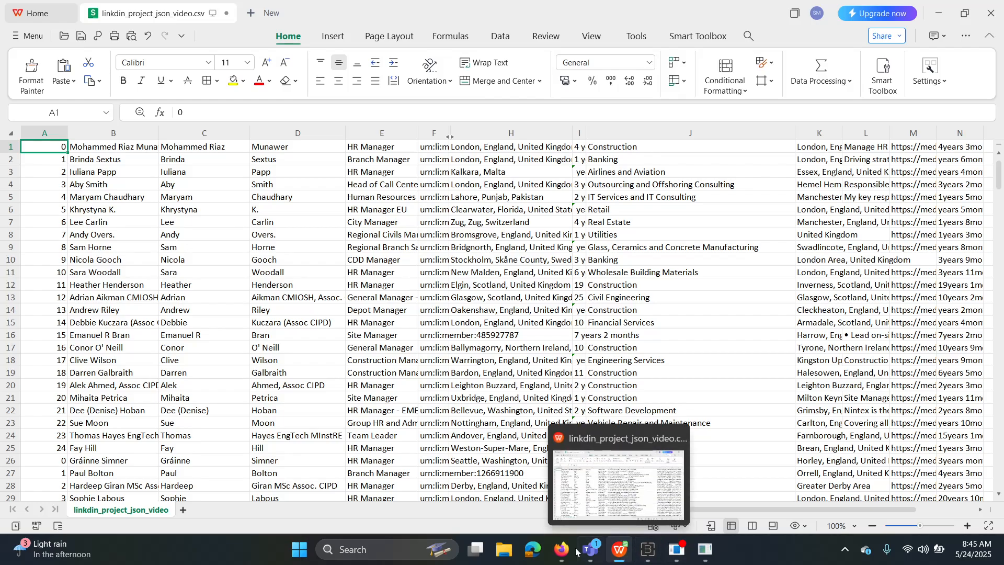
{"action": "mouse_move", "coordinate": [561, 551]}
{"action": "left_click", "coordinate": [516, 494]}
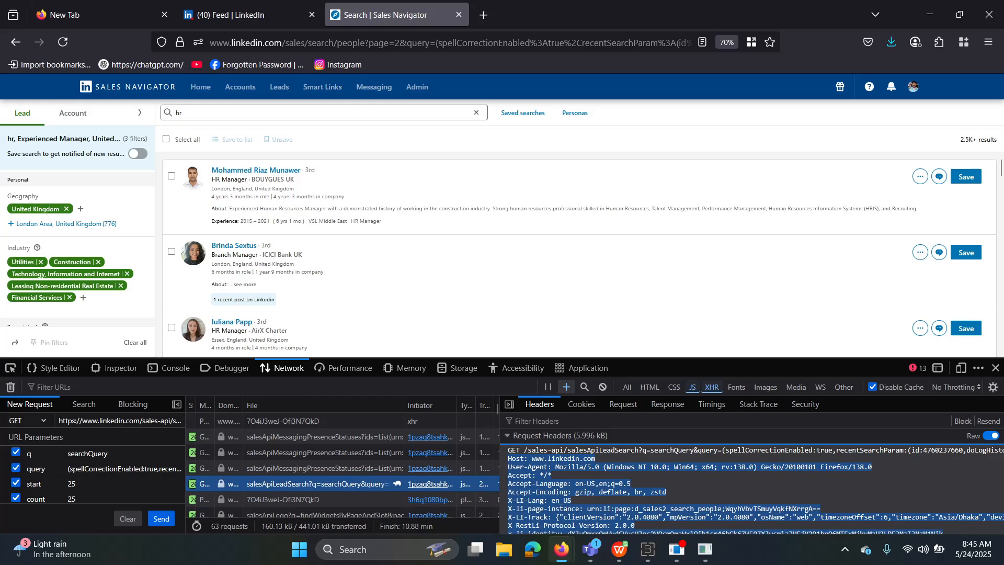
{"action": "scroll", "coordinate": [287, 220], "scroll_direction": "down", "scroll_amount": 2}
{"action": "scroll", "coordinate": [282, 236], "scroll_direction": "up", "scroll_amount": 2}
{"action": "left_click", "coordinate": [620, 549]}
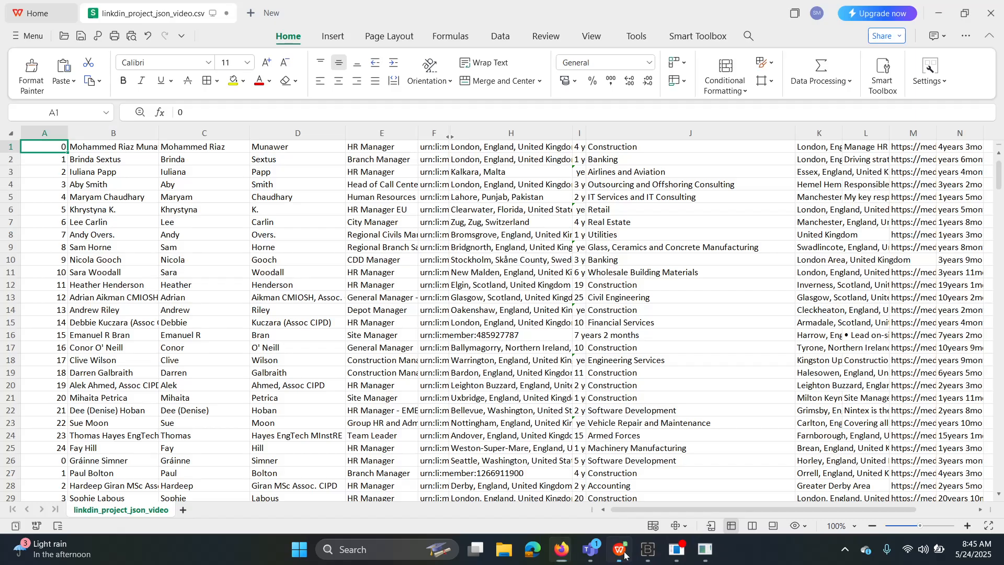
Hide columns H–N and Q, and widen columns P and R to show the lead URLs.
{"action": "left_click_drag", "start_coordinate": [796, 133], "coordinate": [534, 137]}
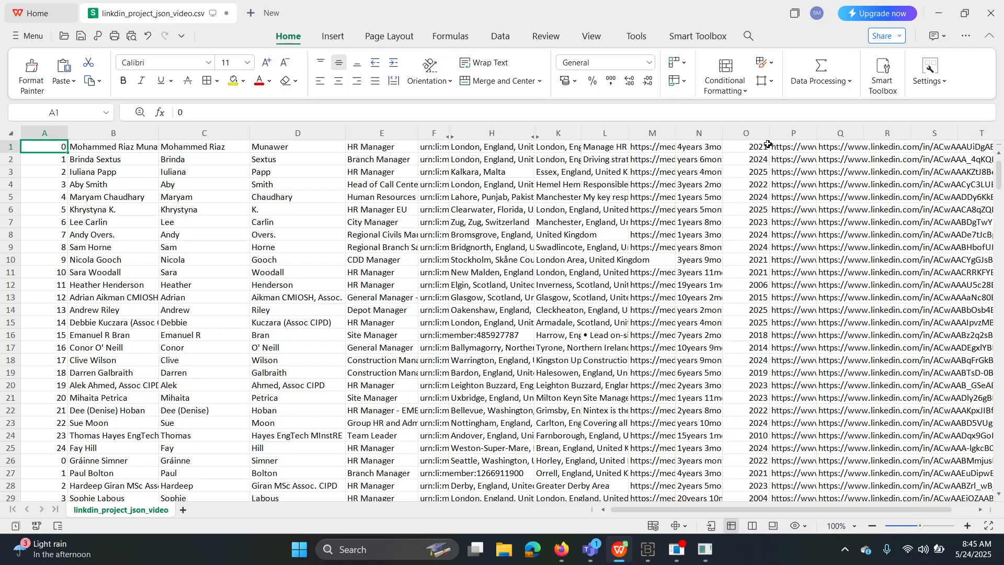
{"action": "left_click_drag", "start_coordinate": [722, 136], "coordinate": [446, 136]}
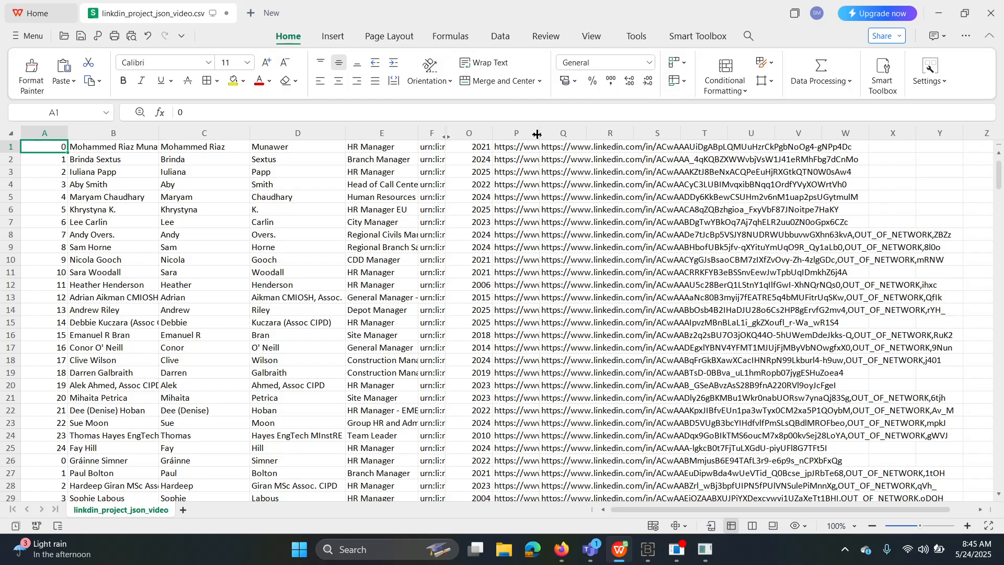
{"action": "left_click_drag", "start_coordinate": [537, 134], "coordinate": [675, 134]}
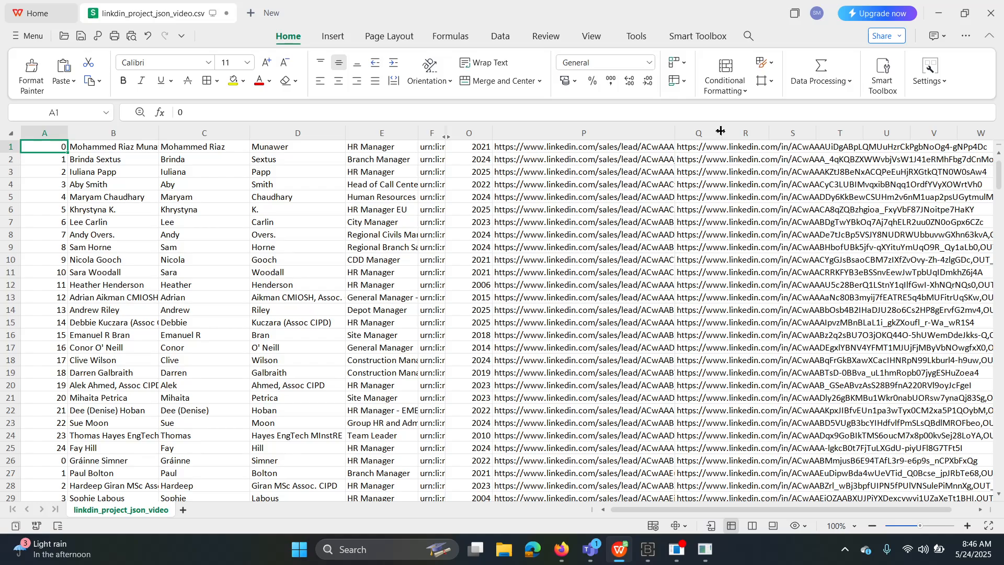
{"action": "left_click_drag", "start_coordinate": [721, 131], "coordinate": [600, 134]}
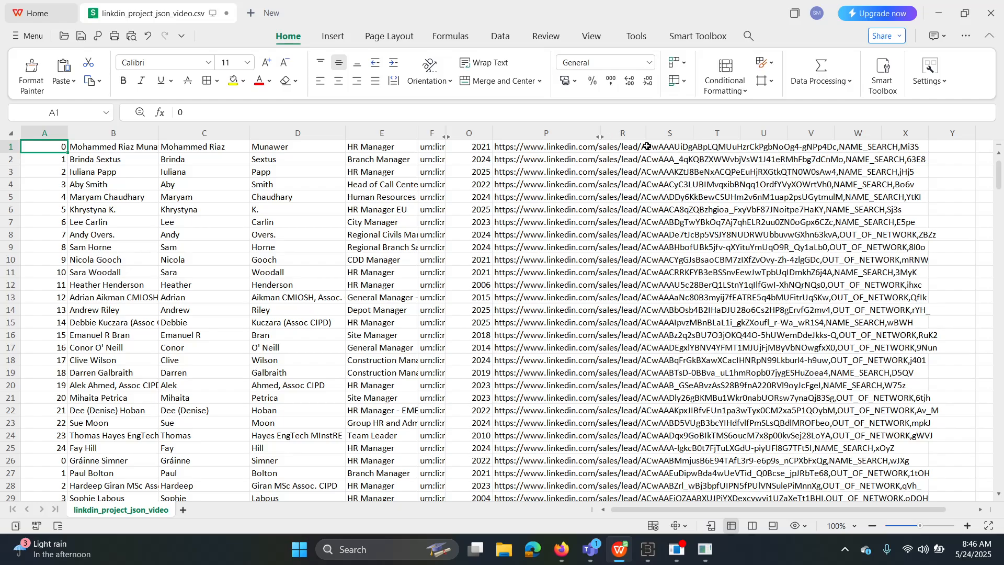
{"action": "left_click_drag", "start_coordinate": [646, 136], "coordinate": [772, 136]}
Inspect cells R1 and S1, collapse column O, and widen column T to reveal more URL text.
{"action": "left_click", "coordinate": [697, 150]}
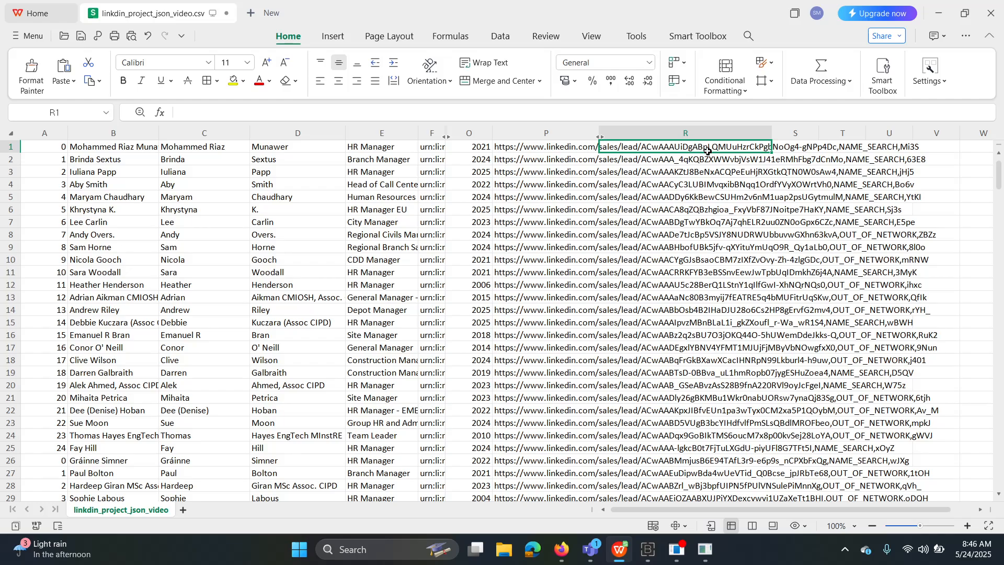
{"action": "left_click", "coordinate": [812, 148]}
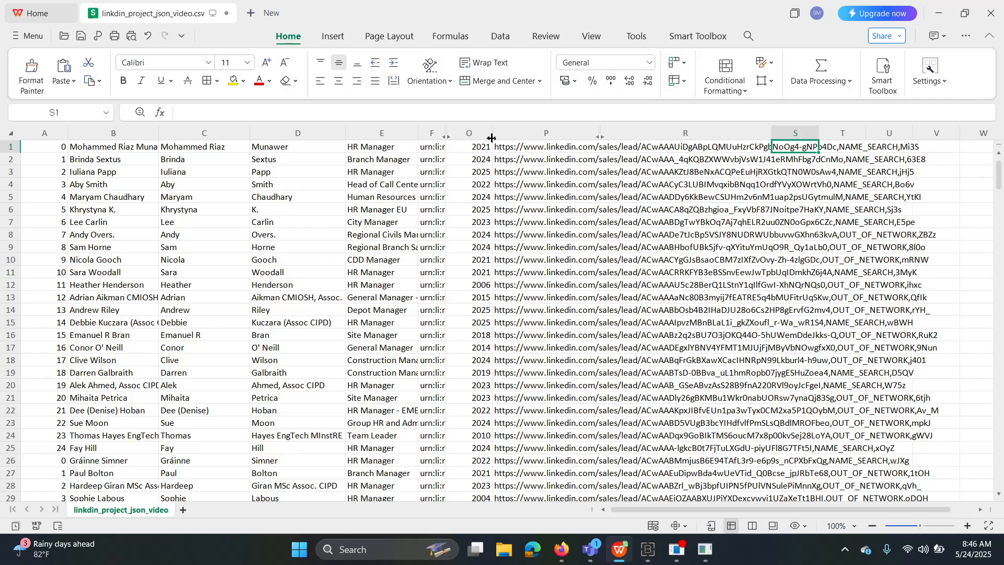
{"action": "left_click_drag", "start_coordinate": [491, 138], "coordinate": [442, 137]}
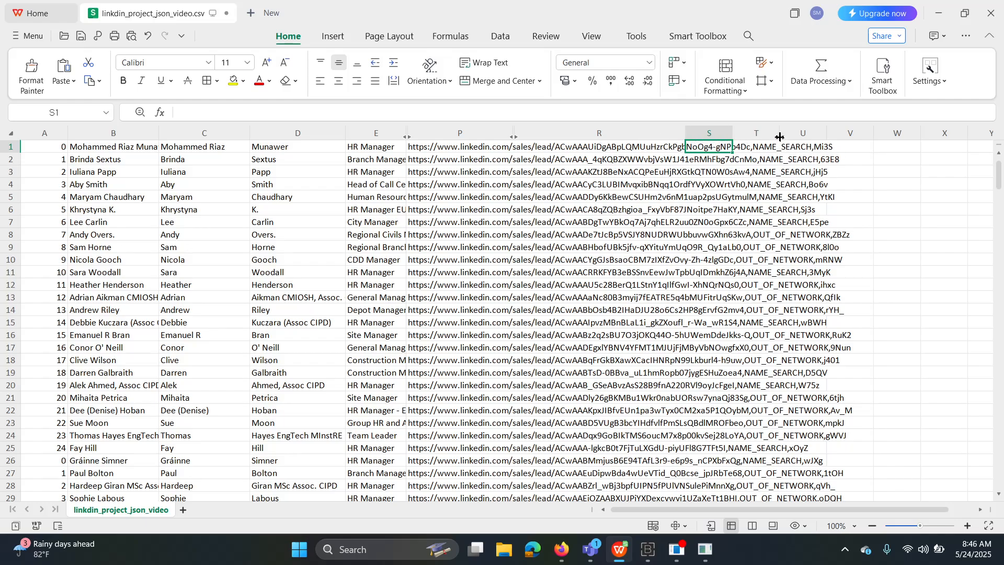
{"action": "left_click_drag", "start_coordinate": [780, 137], "coordinate": [976, 137]}
{"action": "left_click_drag", "start_coordinate": [855, 510], "coordinate": [961, 509]}
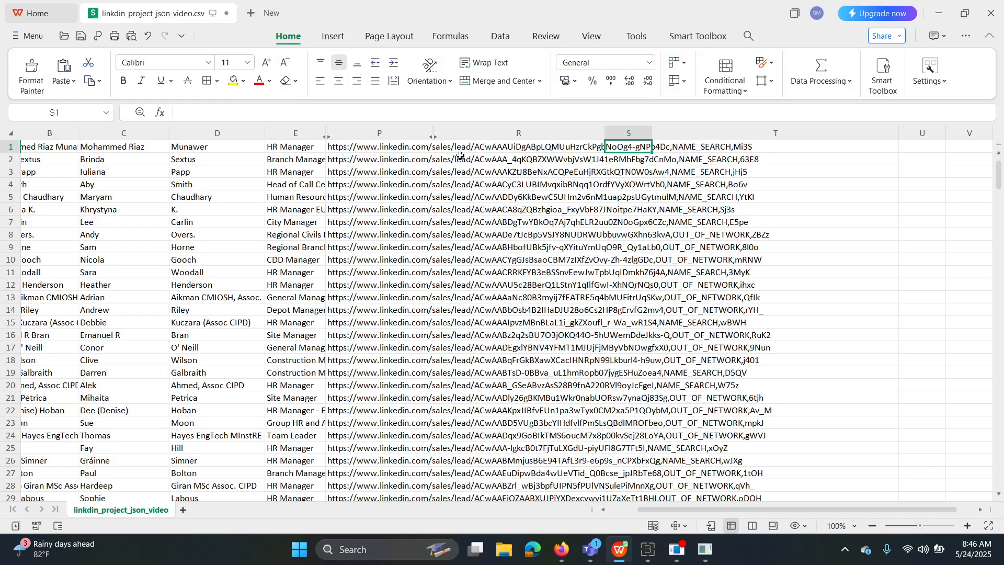
Check the contents of cells P1 and R1–T1, then widen column R so the full URLs fit.
{"action": "left_click", "coordinate": [495, 150]}
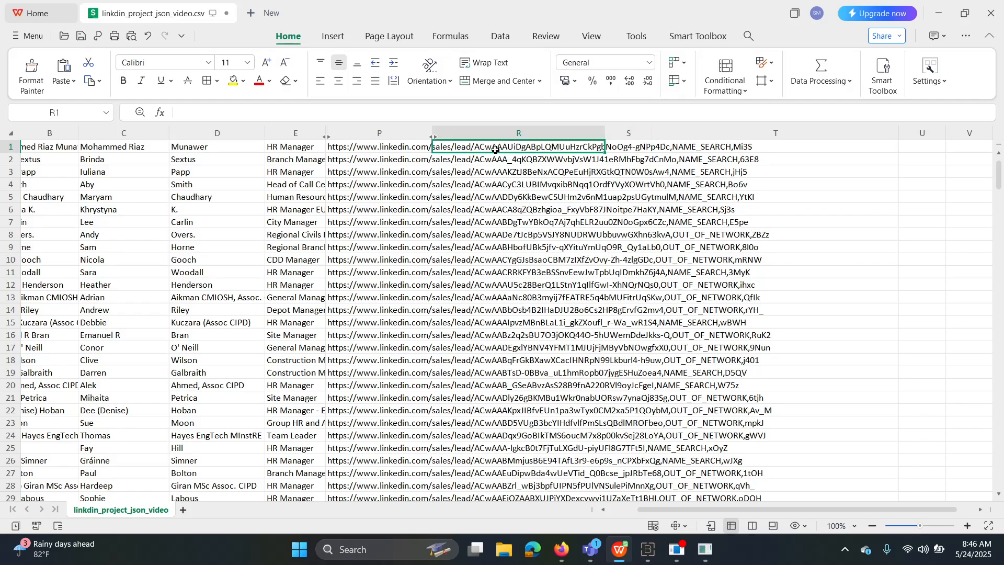
{"action": "left_click", "coordinate": [405, 150]}
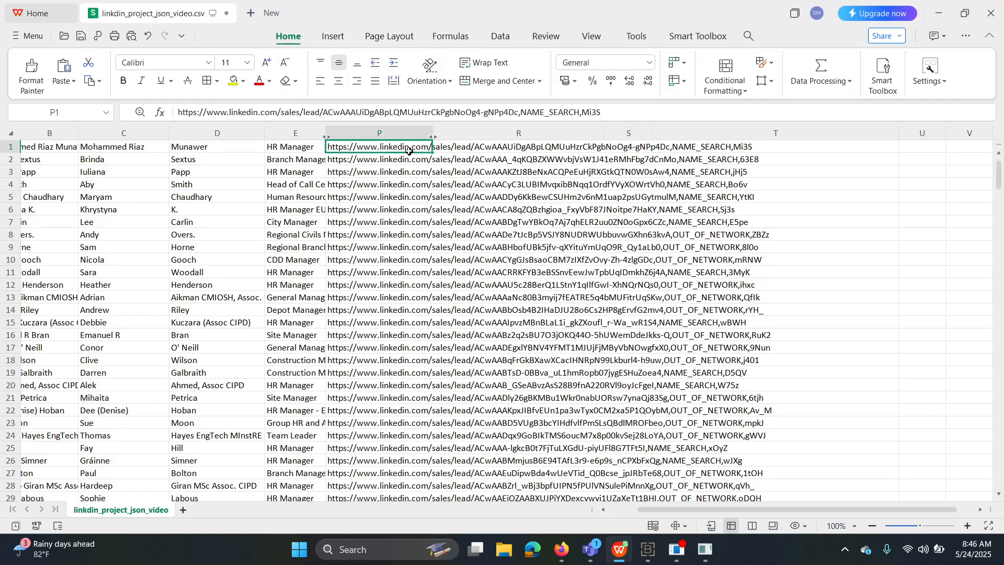
{"action": "left_click", "coordinate": [495, 150]}
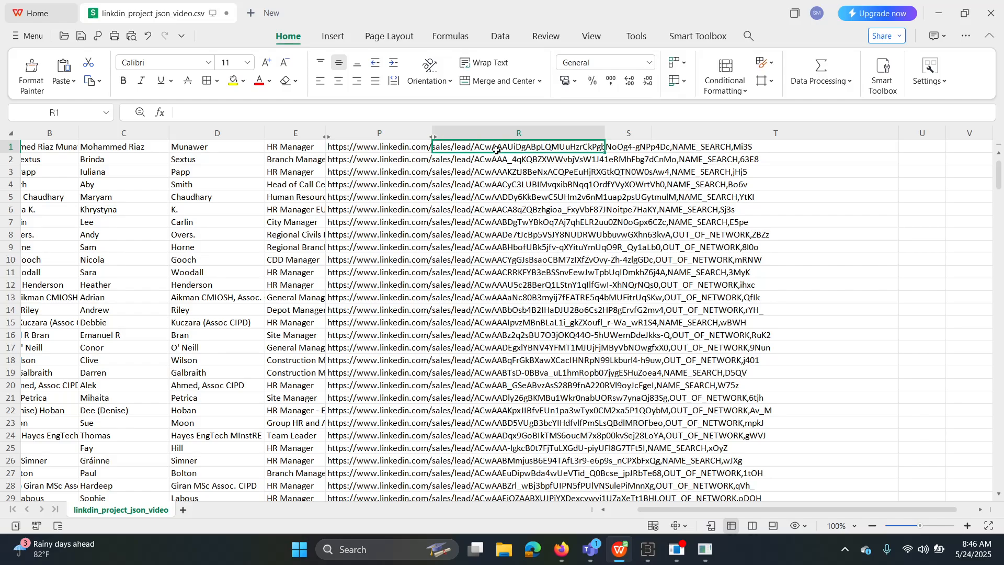
{"action": "left_click", "coordinate": [643, 149]}
{"action": "left_click", "coordinate": [716, 148]}
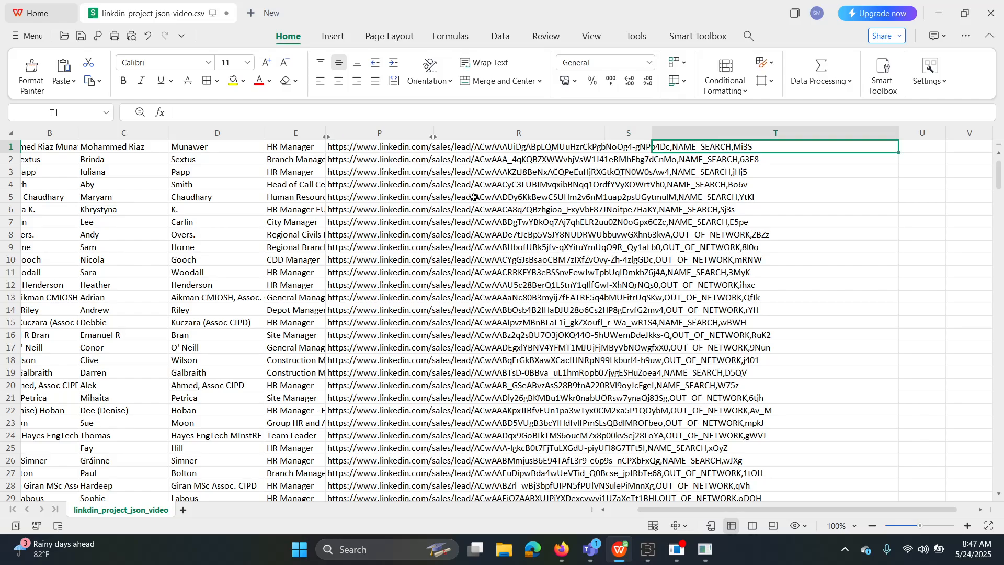
{"action": "scroll", "coordinate": [543, 447], "scroll_direction": "down", "scroll_amount": 5}
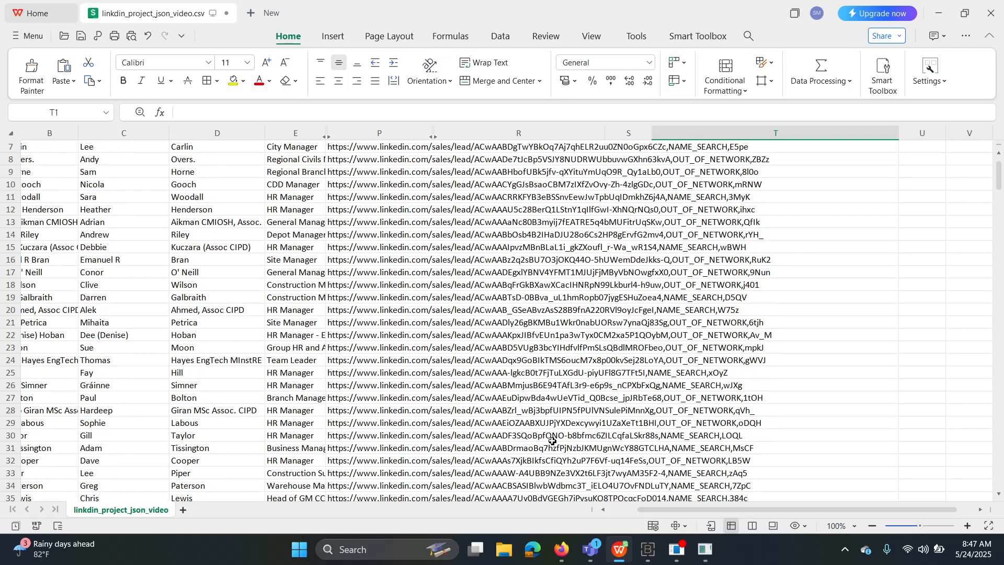
{"action": "scroll", "coordinate": [540, 455], "scroll_direction": "down", "scroll_amount": 5}
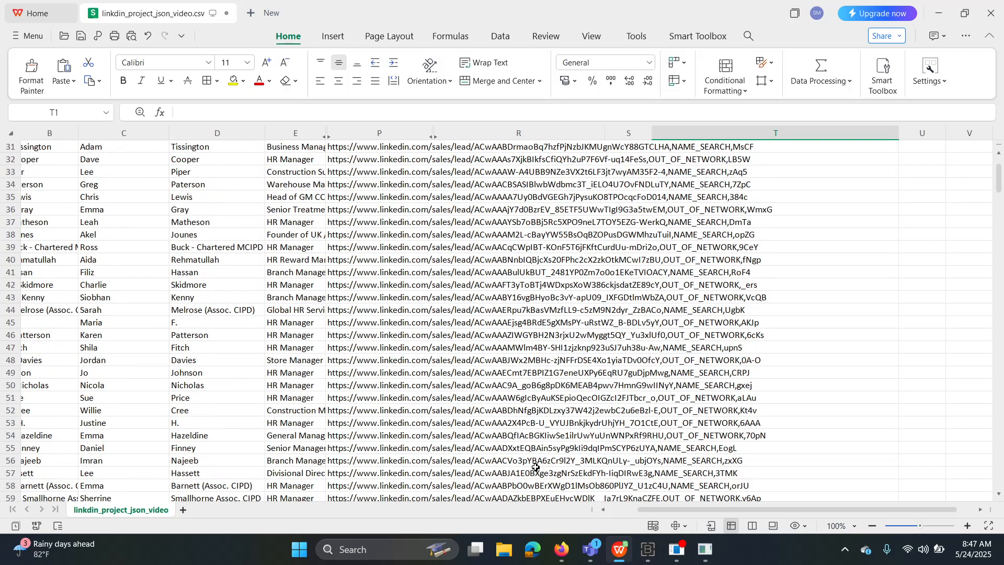
{"action": "scroll", "coordinate": [528, 376], "scroll_direction": "up", "scroll_amount": 10}
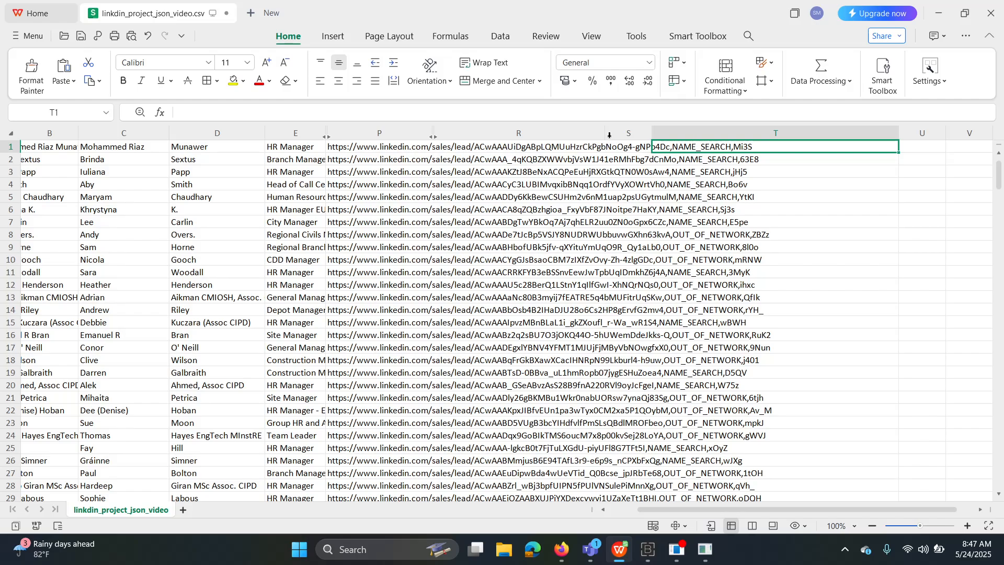
{"action": "left_click_drag", "start_coordinate": [605, 135], "coordinate": [837, 135]}
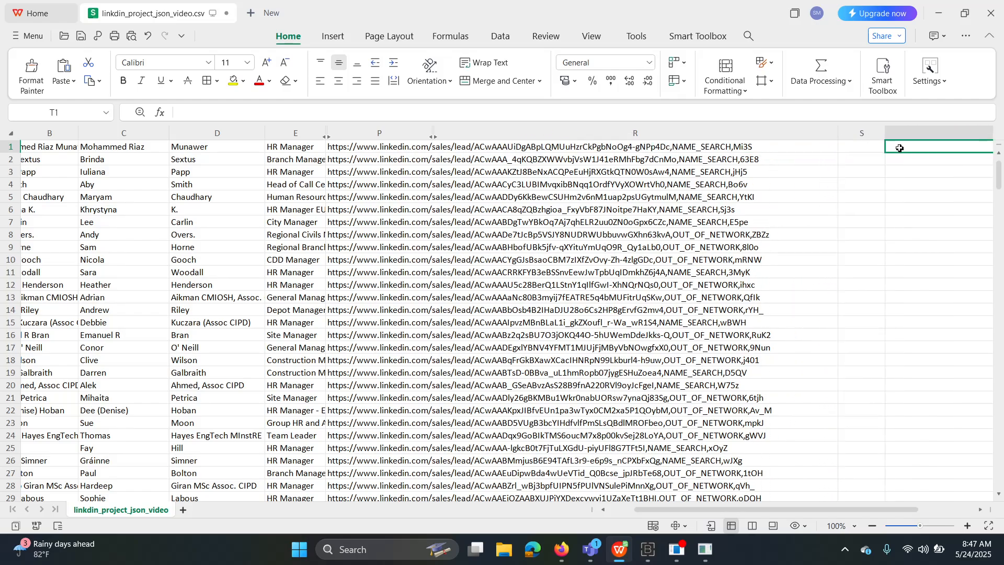
{"action": "scroll", "coordinate": [639, 282], "scroll_direction": "down", "scroll_amount": 2}
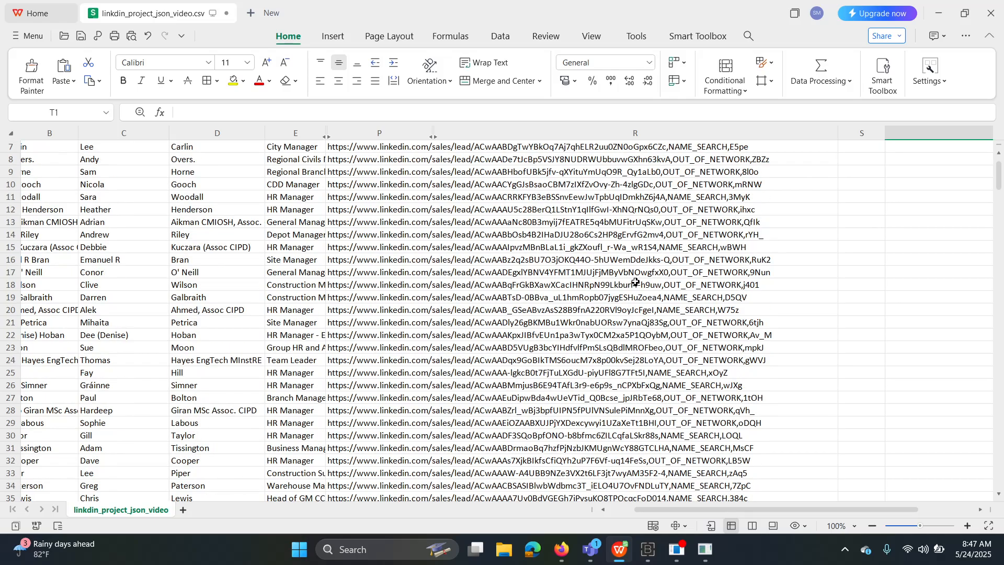
{"action": "scroll", "coordinate": [635, 283], "scroll_direction": "up", "scroll_amount": 2}
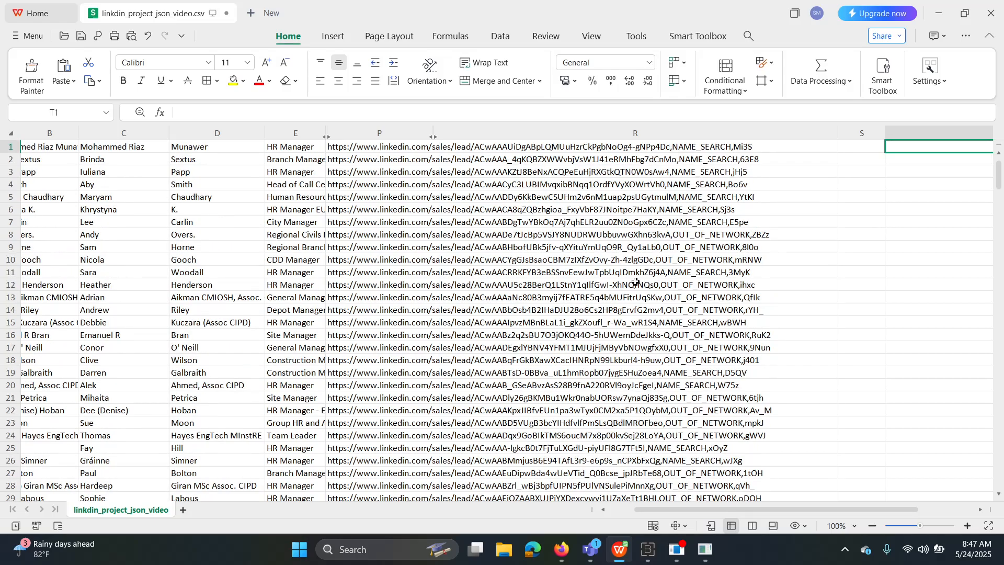
Copy the first lead's complete Sales Navigator URL from cell P1.
{"action": "left_click", "coordinate": [428, 150]}
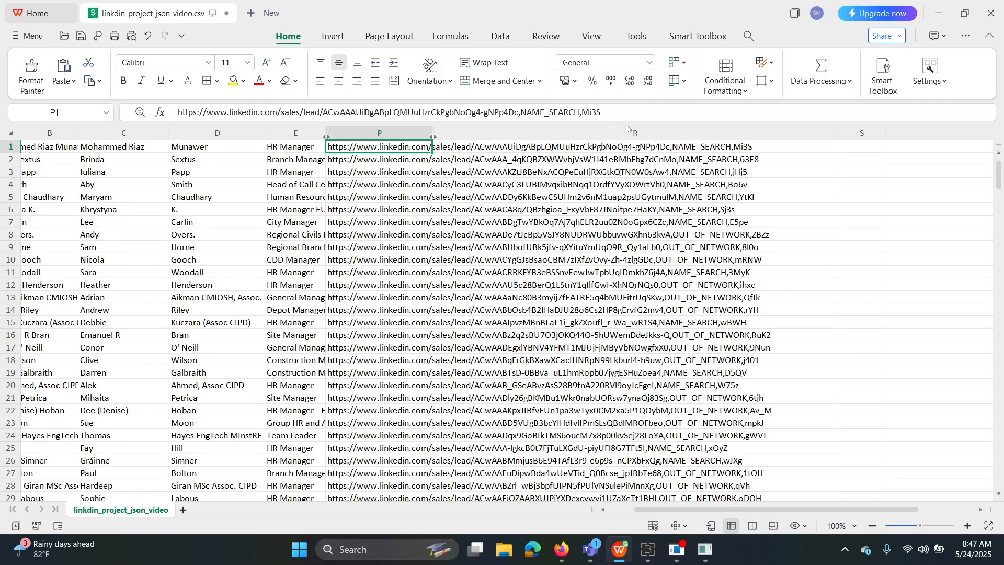
{"action": "key", "text": "F2"}
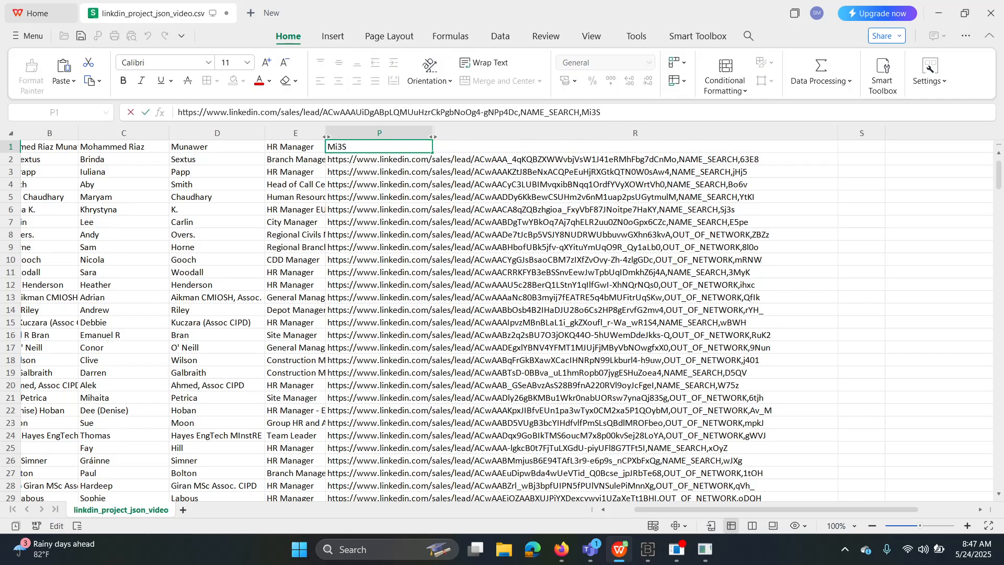
{"action": "left_click_drag", "start_coordinate": [601, 113], "coordinate": [177, 112]}
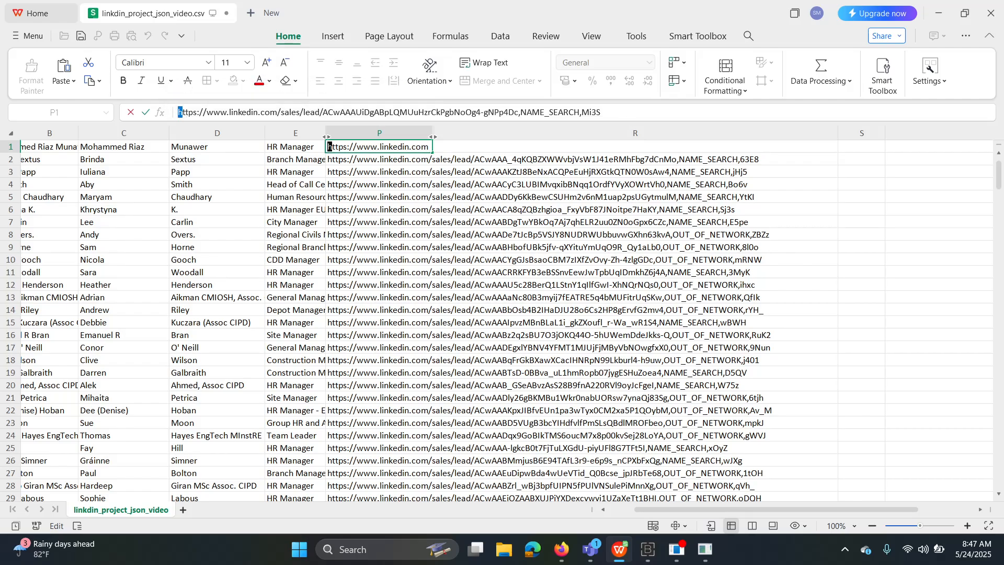
{"action": "key", "text": "End"}
{"action": "left_click_drag", "start_coordinate": [601, 113], "coordinate": [177, 113]}
{"action": "right_click", "coordinate": [253, 112]}
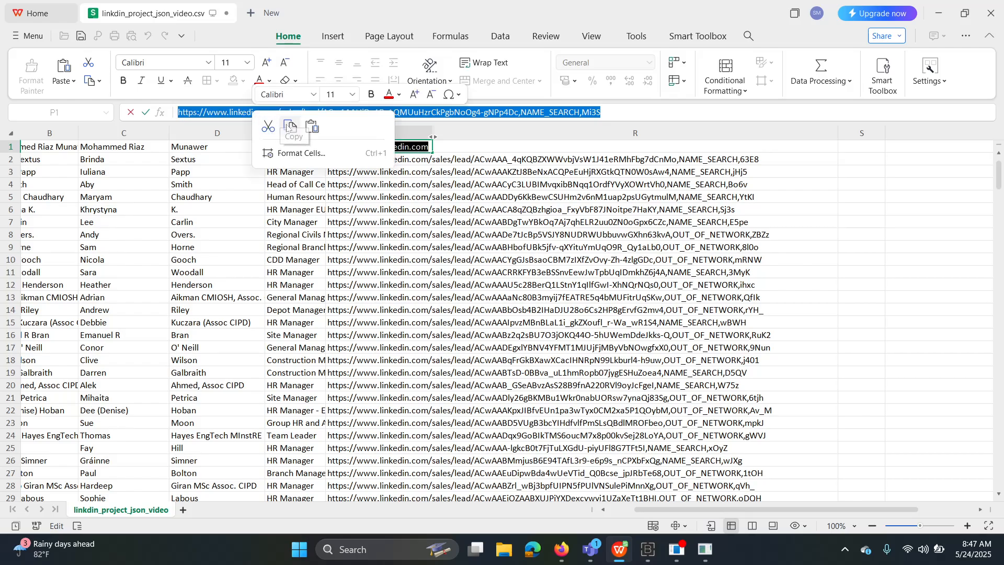
{"action": "left_click", "coordinate": [291, 127]}
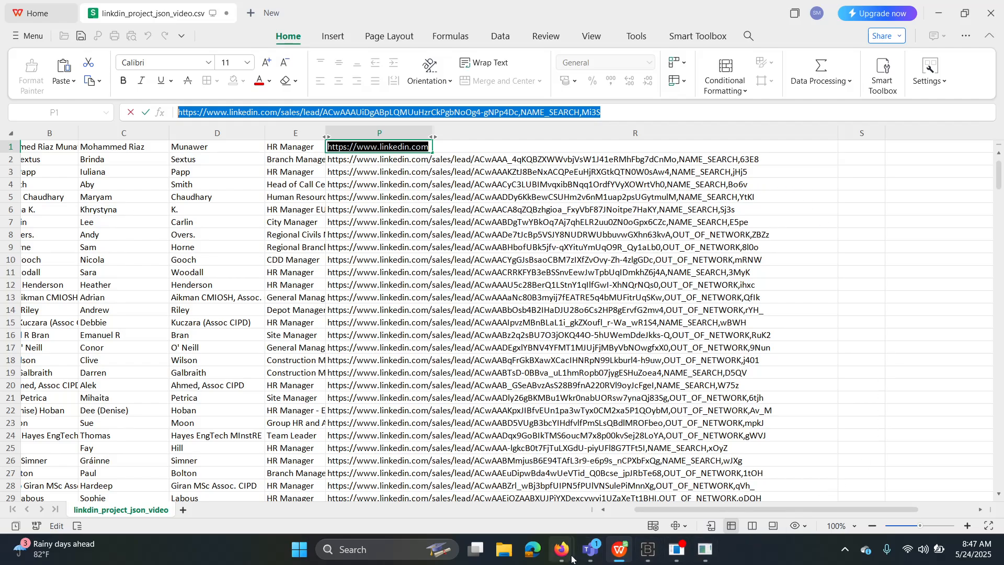
In Firefox's LinkedIn Feed tab, paste the copied lead URL into the address bar and load it.
{"action": "mouse_move", "coordinate": [562, 556]}
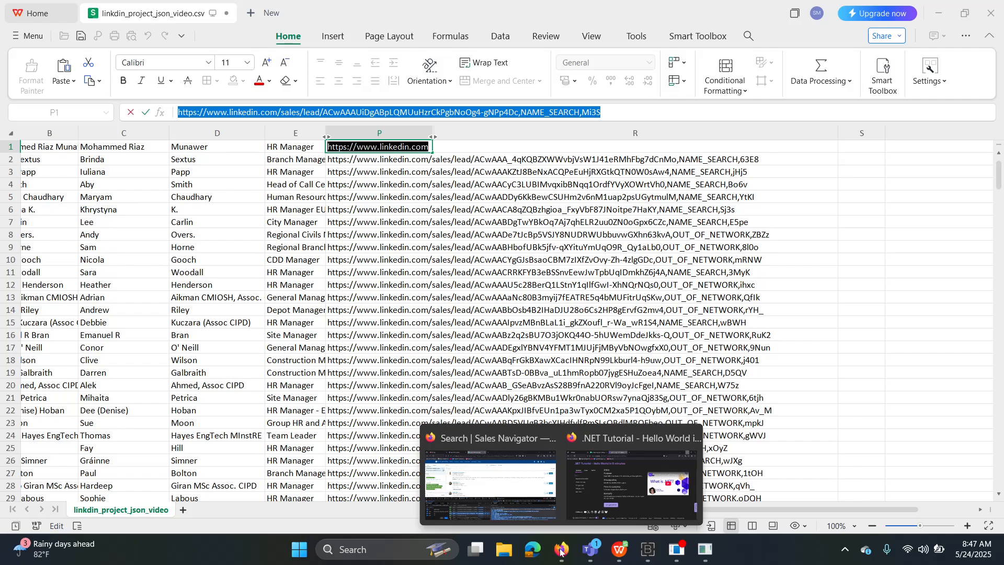
{"action": "left_click", "coordinate": [519, 506]}
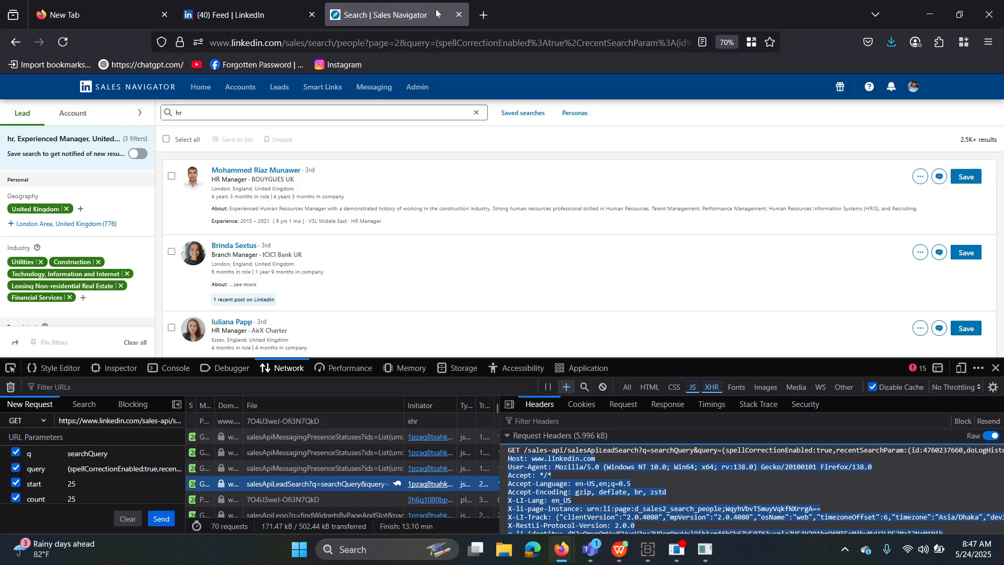
{"action": "left_click", "coordinate": [268, 14]}
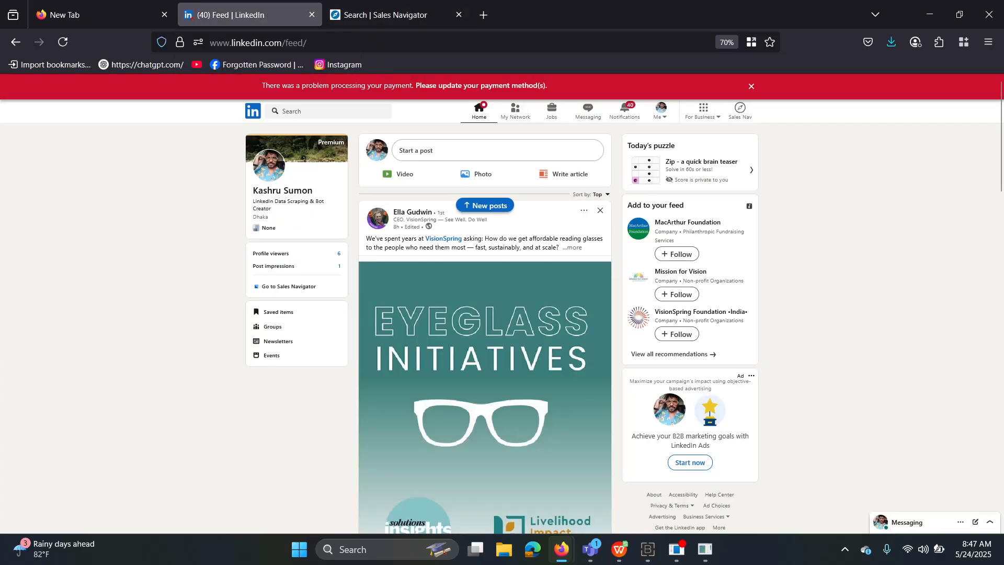
{"action": "left_click", "coordinate": [260, 50]}
{"action": "right_click", "coordinate": [259, 45]}
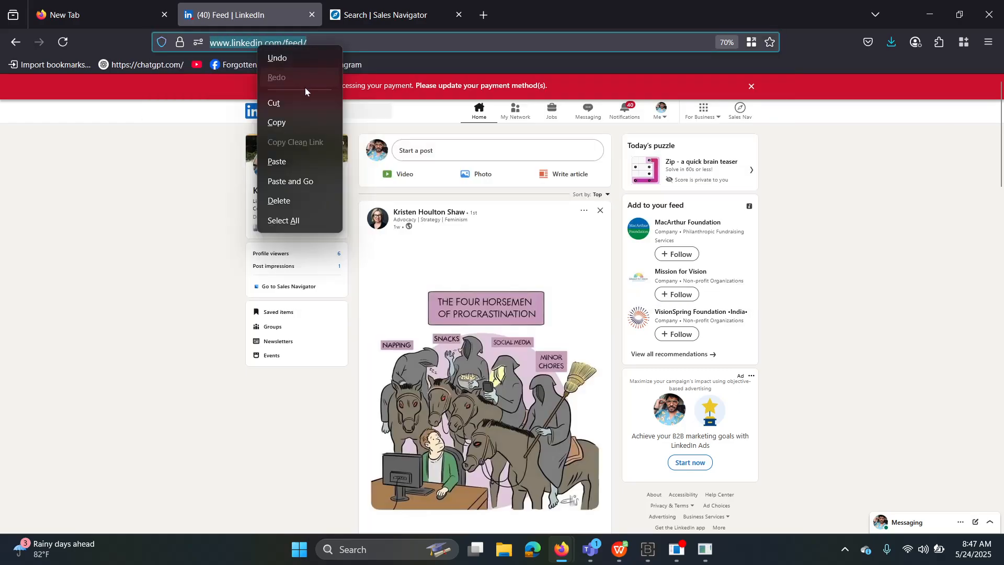
{"action": "left_click", "coordinate": [287, 158]}
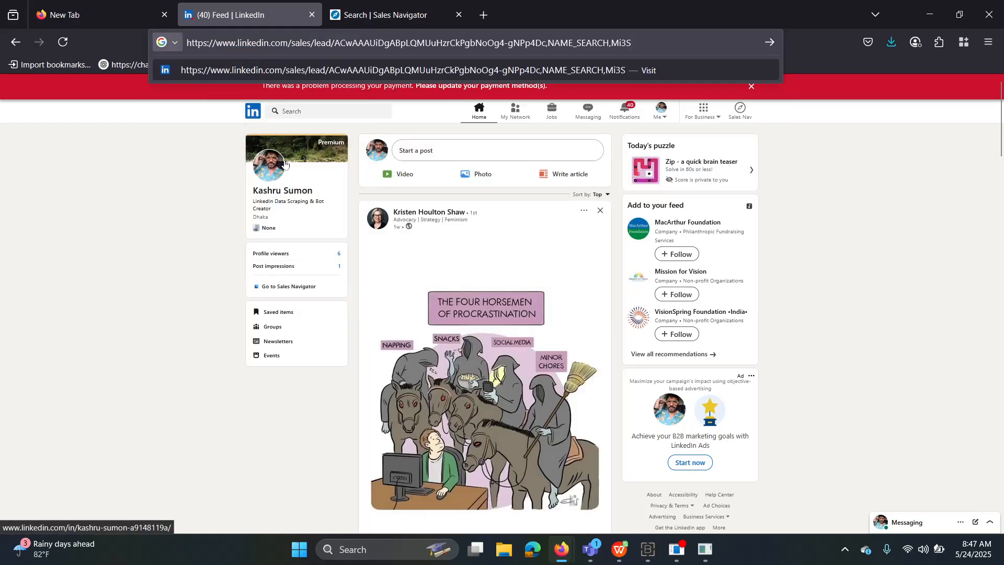
{"action": "key", "text": "Return"}
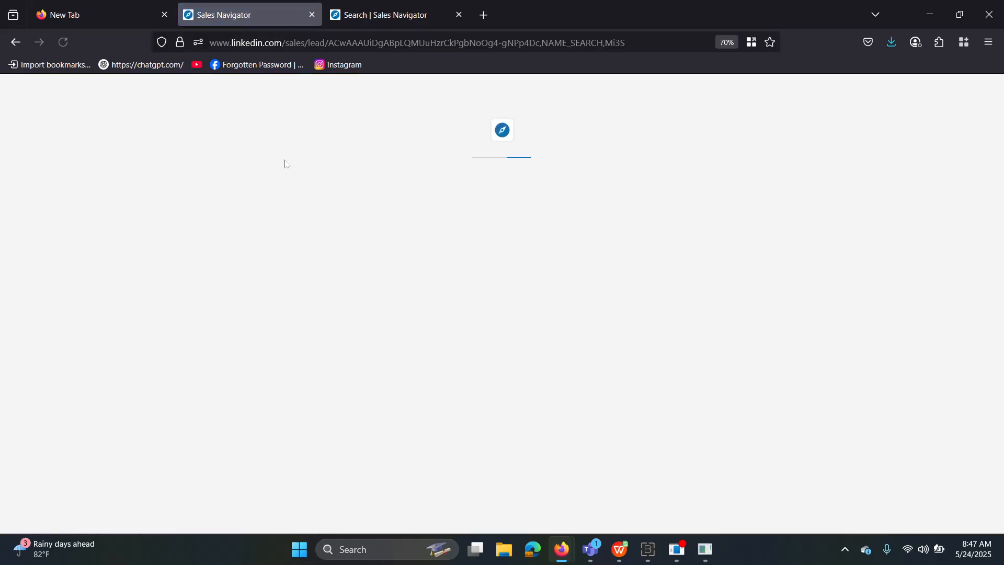